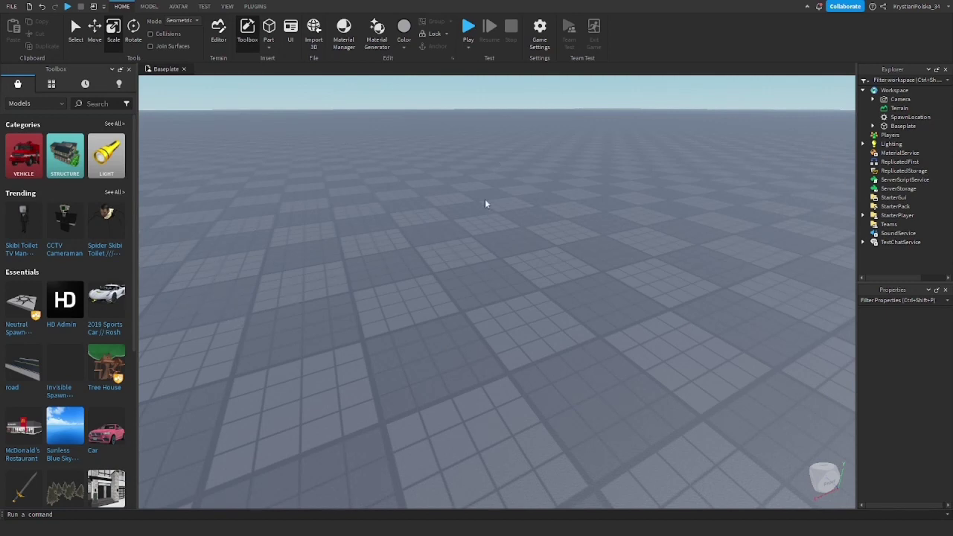
{"action": "right_click_drag", "start_coordinate": [485, 202], "coordinate": [488, 215]}
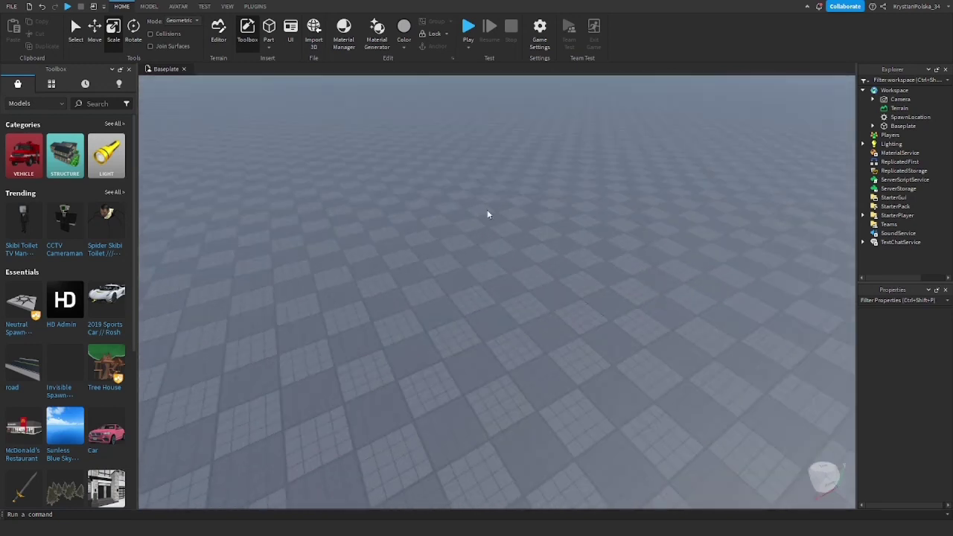
{"action": "scroll", "coordinate": [488, 214], "scroll_direction": "up", "scroll_amount": 3}
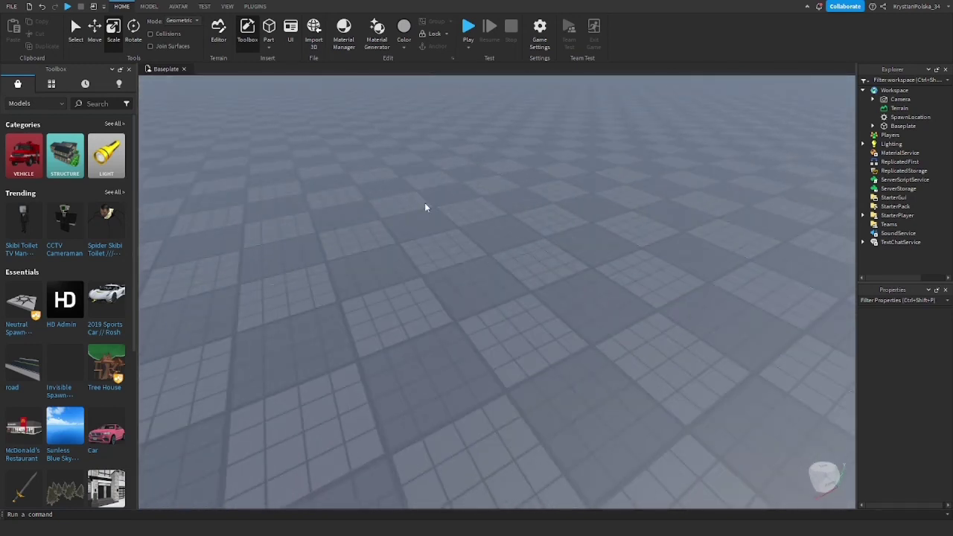
{"action": "scroll", "coordinate": [455, 183], "scroll_direction": "down", "scroll_amount": 3}
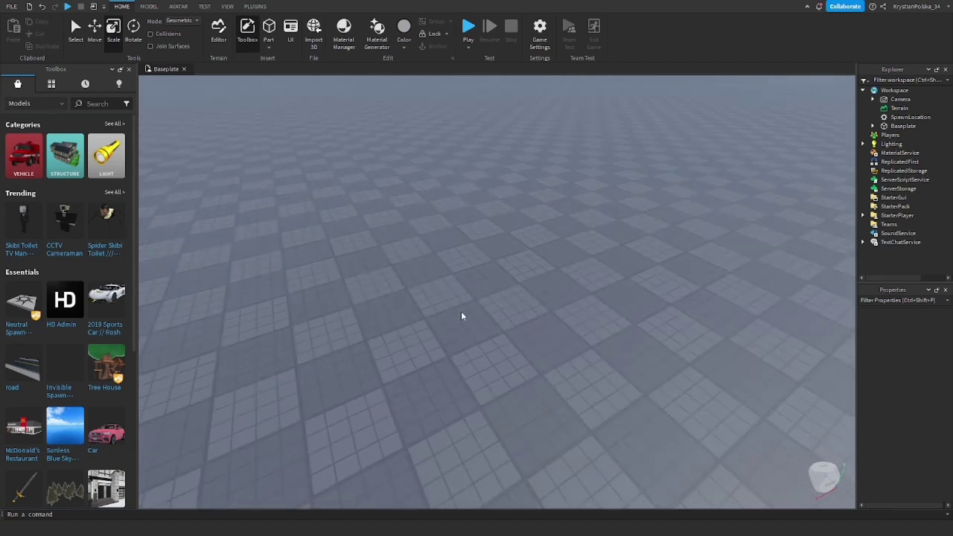
{"action": "right_click_drag", "start_coordinate": [461, 316], "coordinate": [487, 274]}
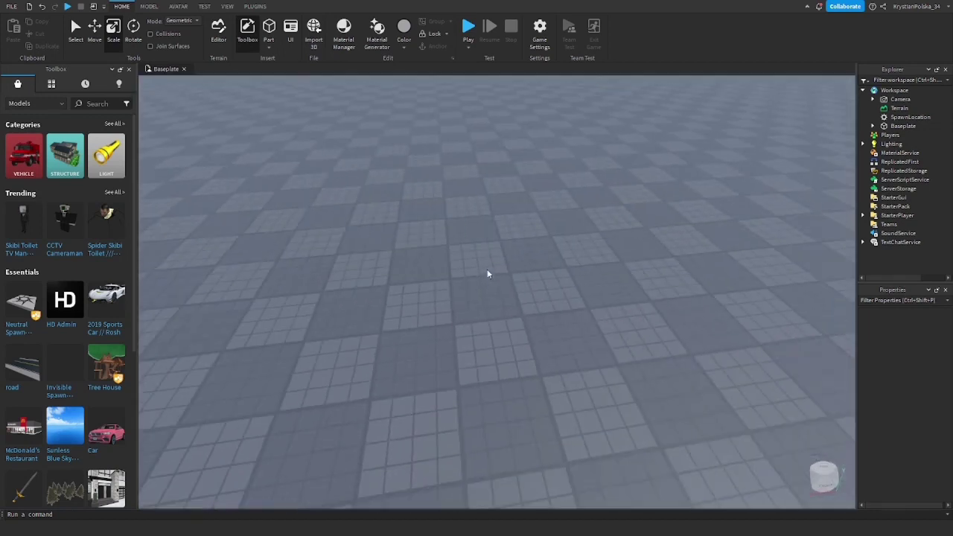
Step: Insert a block part on the baseplate and scale it into a flat plate about 9.8 by 0.1 by 9.9 studs
{"action": "left_click", "coordinate": [270, 32]}
{"action": "left_click_drag", "start_coordinate": [493, 281], "coordinate": [490, 361]}
{"action": "key", "text": "ctrl+3"}
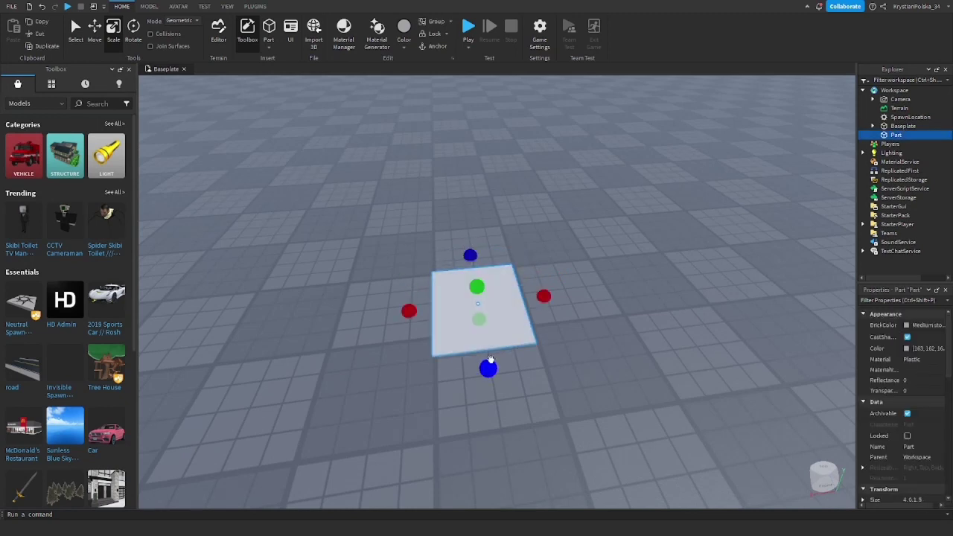
{"action": "left_click_drag", "start_coordinate": [544, 296], "coordinate": [618, 284]}
{"action": "left_click_drag", "start_coordinate": [536, 362], "coordinate": [558, 437]}
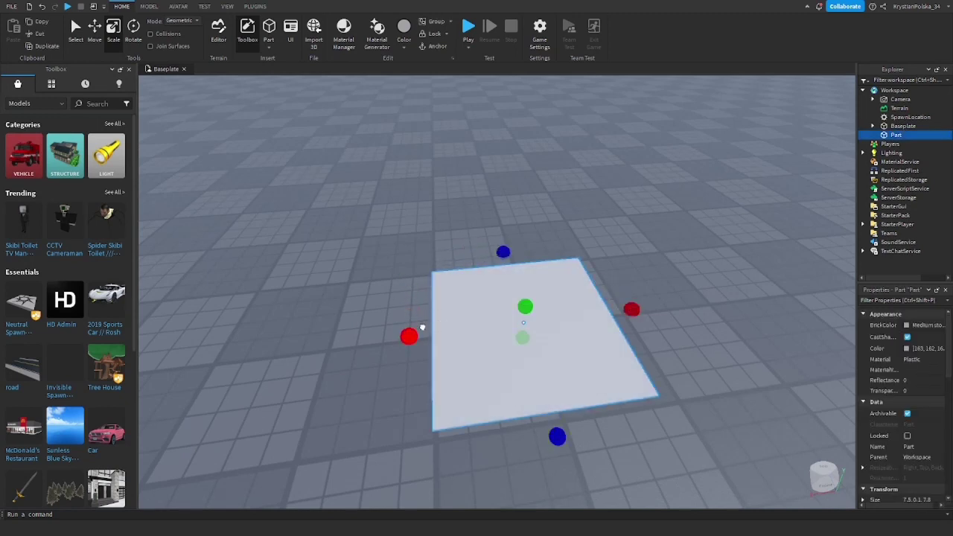
{"action": "left_click_drag", "start_coordinate": [423, 328], "coordinate": [347, 340]}
{"action": "mouse_move", "coordinate": [519, 443]}
{"action": "left_mouse_down"}
{"action": "mouse_move", "coordinate": [513, 404]}
{"action": "mouse_move", "coordinate": [525, 456]}
{"action": "left_mouse_up"}
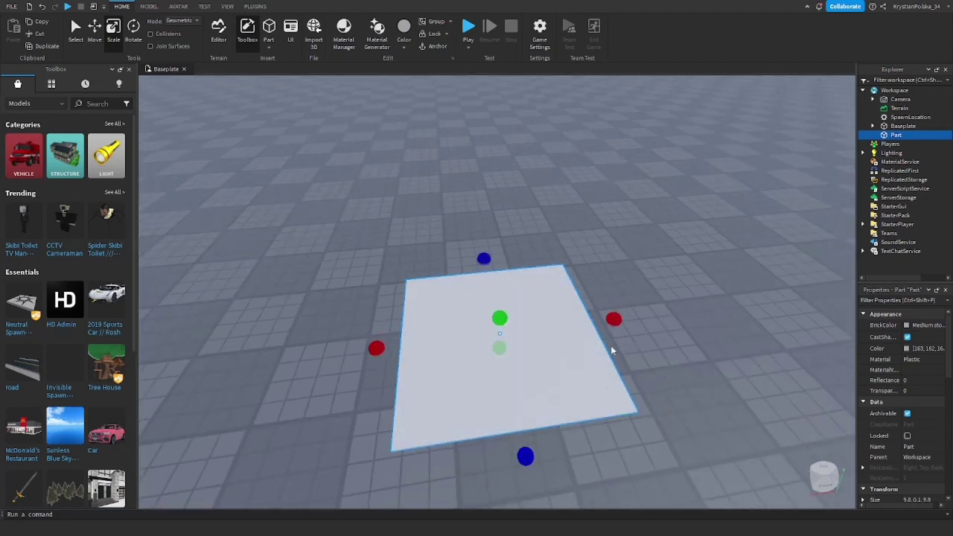
Step: Rename the flat plate part as Toggle
{"action": "scroll", "coordinate": [710, 307], "scroll_direction": "down", "scroll_amount": 2}
{"action": "scroll", "coordinate": [720, 310], "scroll_direction": "up", "scroll_amount": 3}
{"action": "right_click_drag", "start_coordinate": [720, 310], "coordinate": [927, 449]}
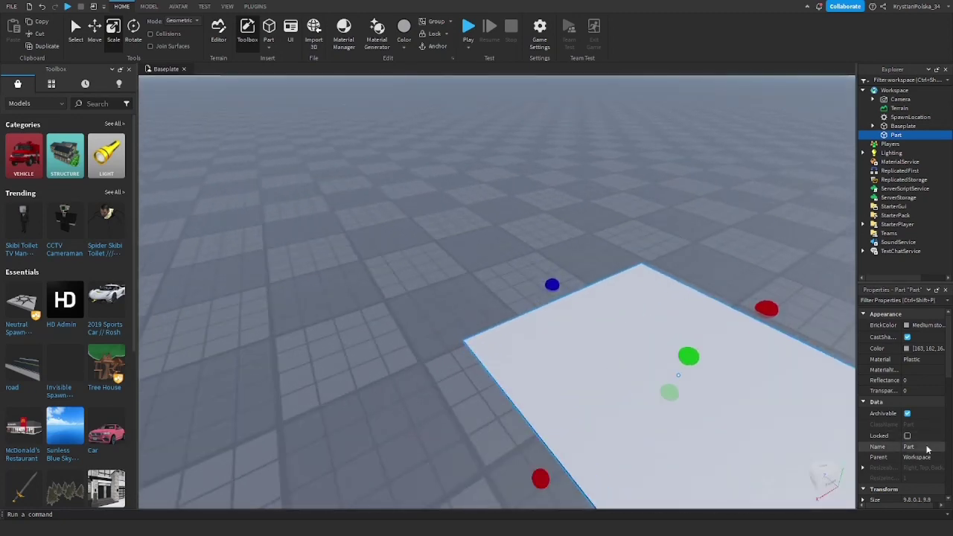
{"action": "left_click", "coordinate": [928, 447]}
{"action": "key", "text": "BackSpace"}
{"action": "type", "text": "T"}
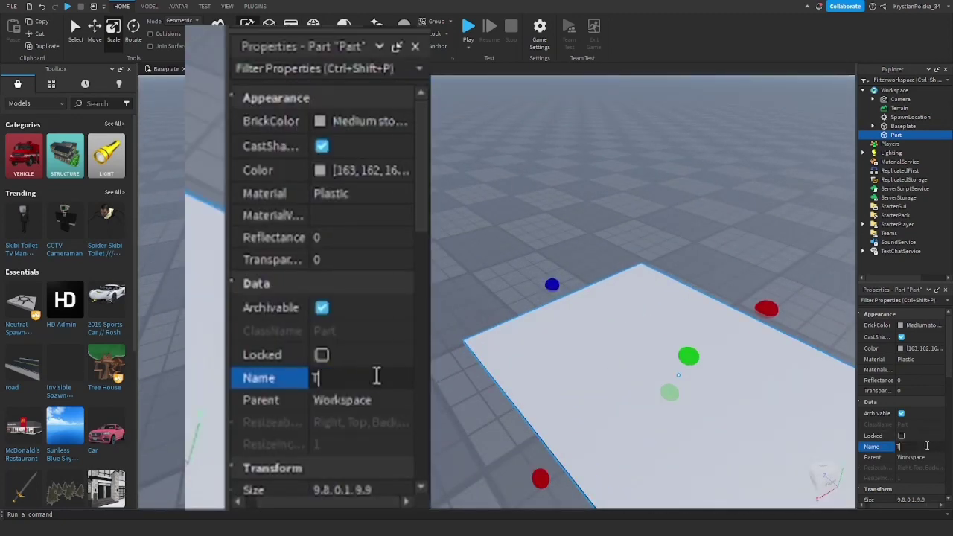
{"action": "type", "text": "oggle"}
{"action": "key", "text": "Return"}
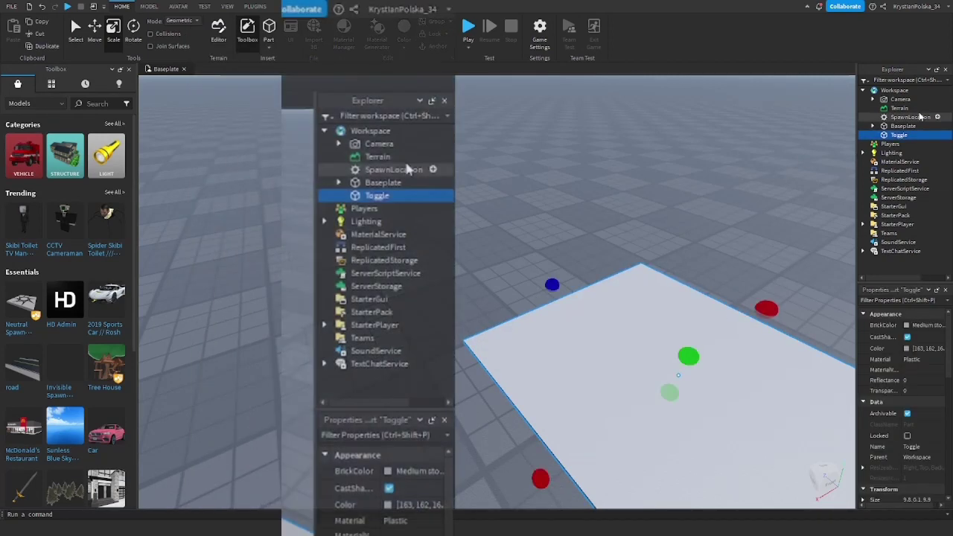
Step: Add a BillboardGui to the Toggle part and put a TextLabel inside it
{"action": "left_click", "coordinate": [940, 135]}
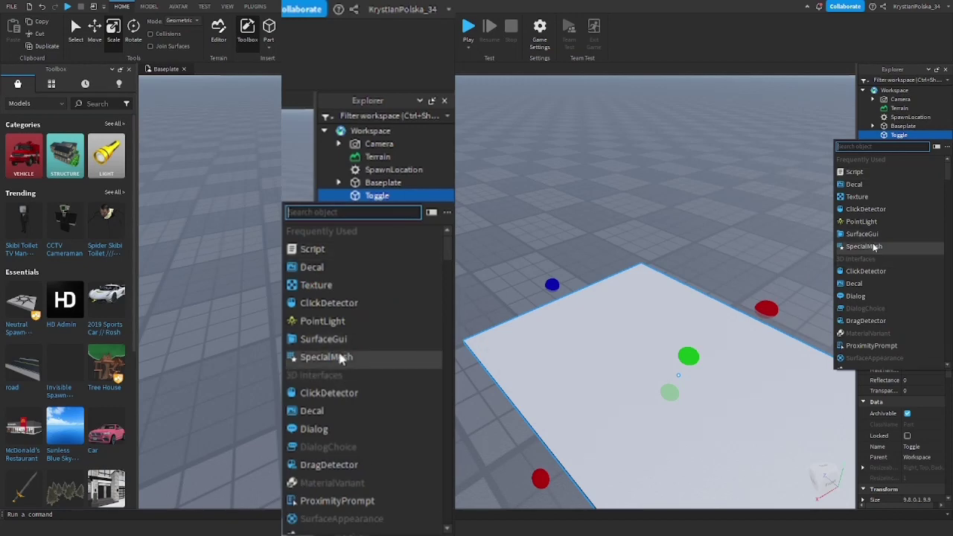
{"action": "type", "text": "b"}
{"action": "left_click", "coordinate": [873, 160]}
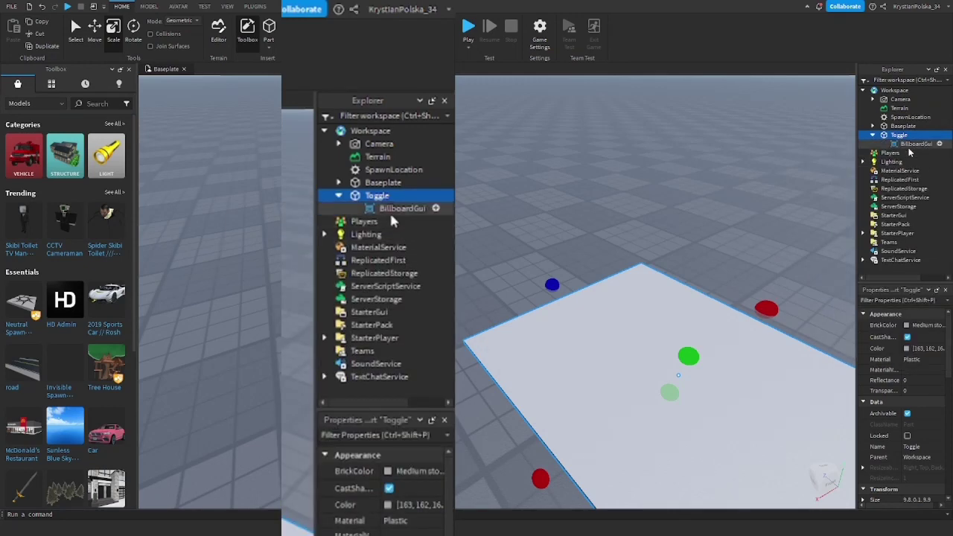
{"action": "left_click", "coordinate": [940, 144]}
{"action": "left_click", "coordinate": [890, 180]}
Step: Set the BillboardGui's SizeOffset to 0, 2 so the label is raised above the plate
{"action": "right_click_drag", "start_coordinate": [576, 270], "coordinate": [623, 262]}
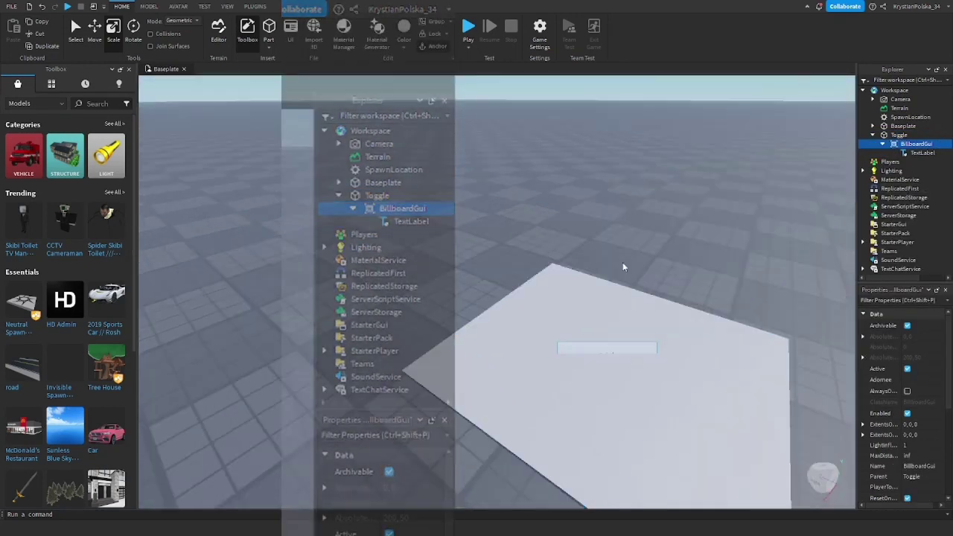
{"action": "scroll", "coordinate": [918, 440], "scroll_direction": "down", "scroll_amount": 3}
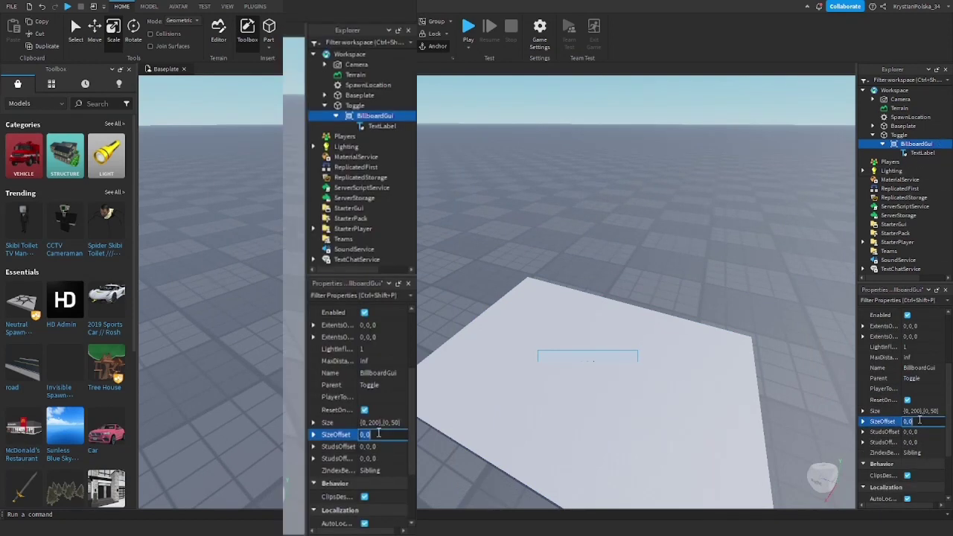
{"action": "left_click", "coordinate": [922, 422]}
{"action": "type", "text": "2"}
{"action": "key", "text": "Return"}
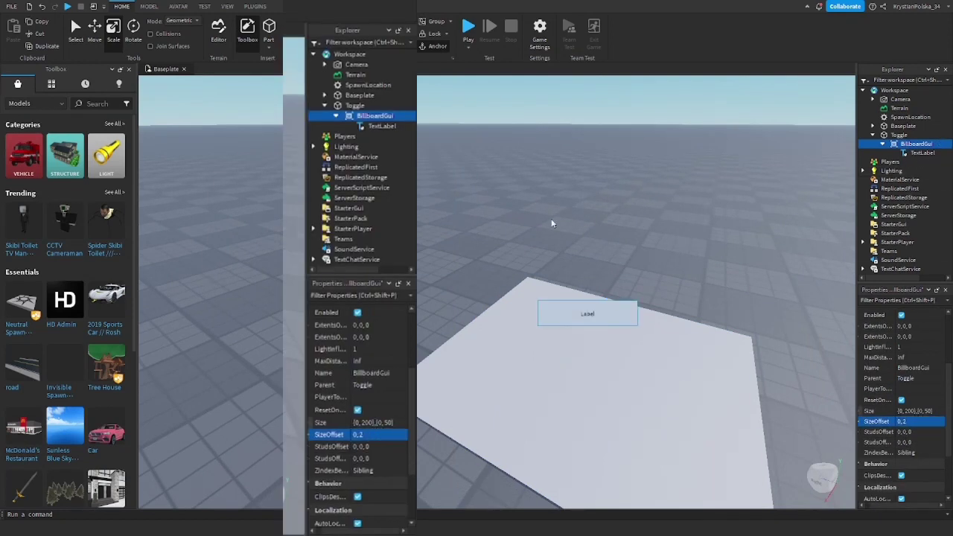
Step: Change the TextLabel's displayed text to Upgrade
{"action": "left_click", "coordinate": [900, 154]}
{"action": "scroll", "coordinate": [930, 409], "scroll_direction": "down", "scroll_amount": 6}
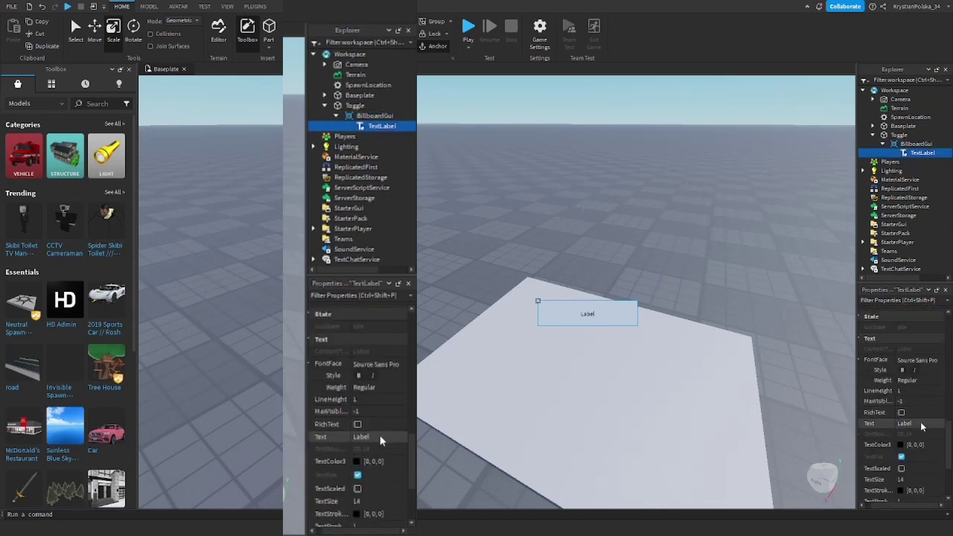
{"action": "left_click", "coordinate": [922, 423]}
{"action": "key", "text": "BackSpace"}
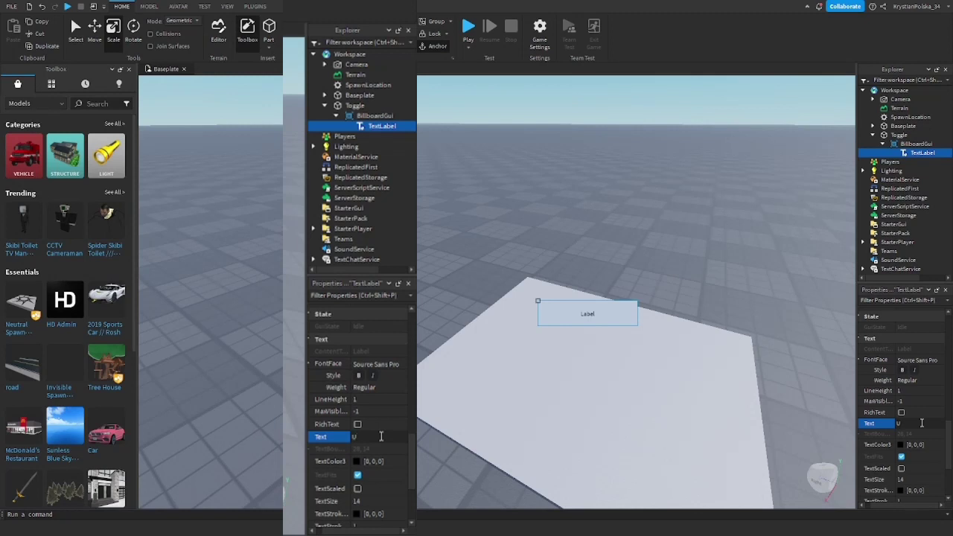
{"action": "type", "text": "Upgrade"}
{"action": "key", "text": "Return"}
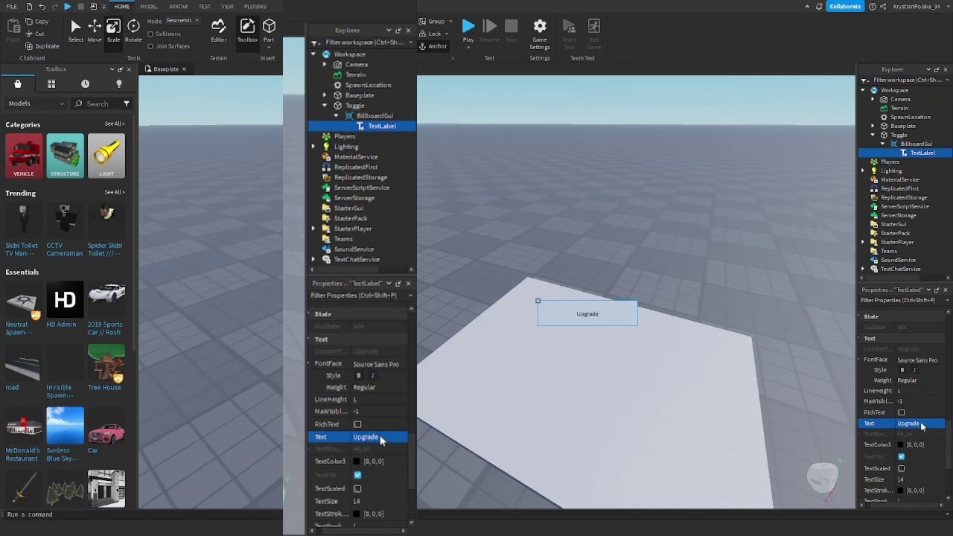
Step: Enable TextScaled on the TextLabel and set its font to Fredoka One
{"action": "left_click", "coordinate": [901, 469]}
{"action": "left_click", "coordinate": [918, 360]}
{"action": "left_click", "coordinate": [940, 360]}
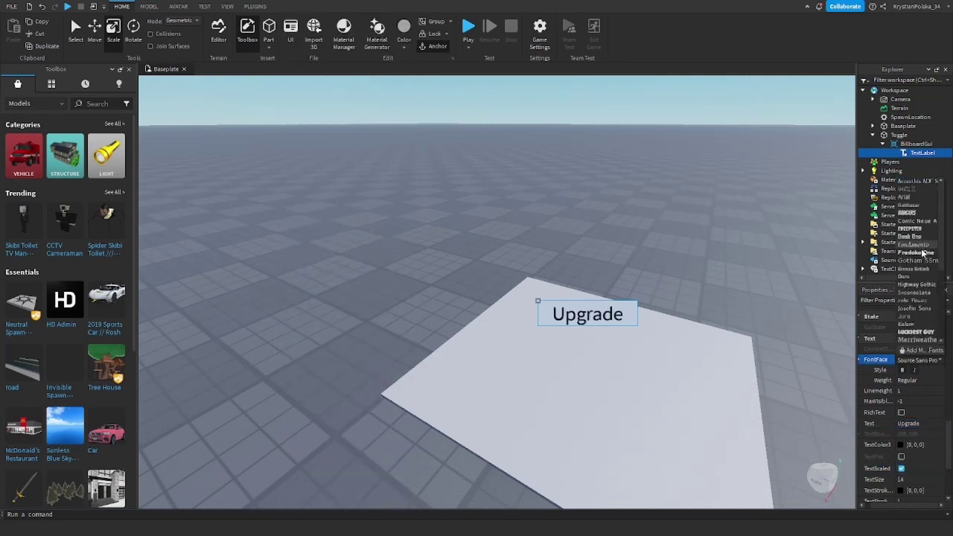
{"action": "left_click", "coordinate": [923, 253]}
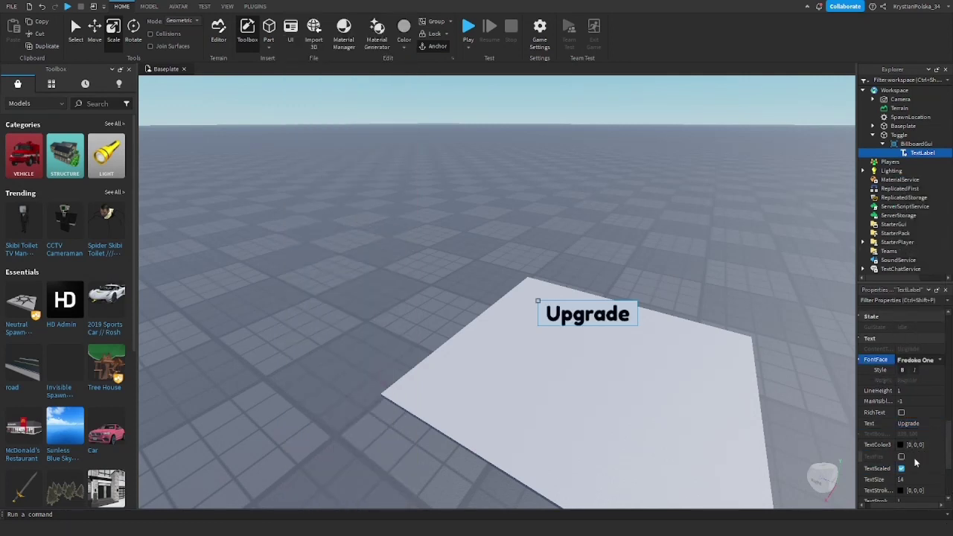
Step: Set the TextLabel's background transparency to 1 and deselect it to check the label over the plate
{"action": "scroll", "coordinate": [915, 446], "scroll_direction": "up", "scroll_amount": 5}
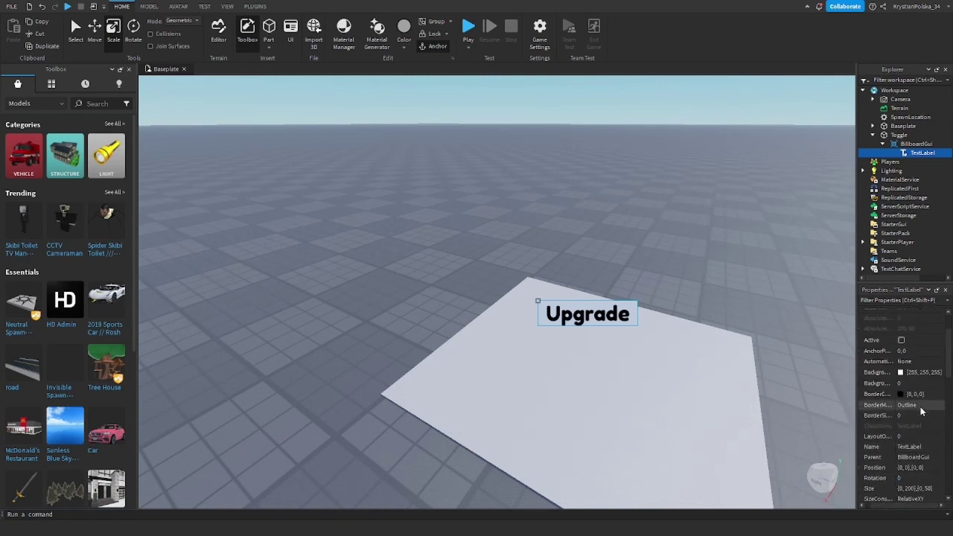
{"action": "left_click", "coordinate": [937, 381]}
{"action": "type", "text": "1"}
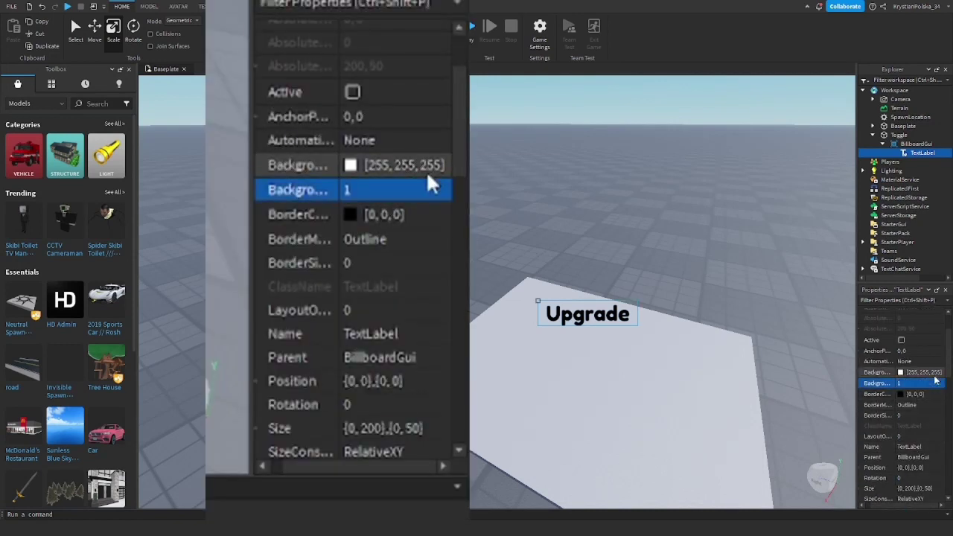
{"action": "left_click", "coordinate": [607, 225]}
{"action": "right_click_drag", "start_coordinate": [607, 225], "coordinate": [607, 226]}
{"action": "left_click", "coordinate": [539, 315]}
{"action": "scroll", "coordinate": [524, 337], "scroll_direction": "up", "scroll_amount": 3}
{"action": "right_click_drag", "start_coordinate": [524, 337], "coordinate": [573, 260]}
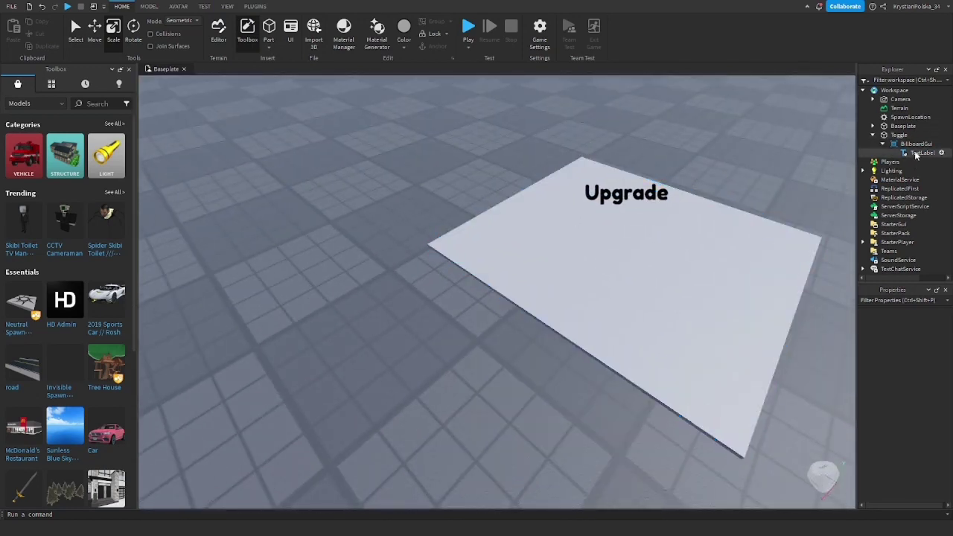
Step: Rename the TextLabel object as UpgradeLabel
{"action": "left_click", "coordinate": [917, 153]}
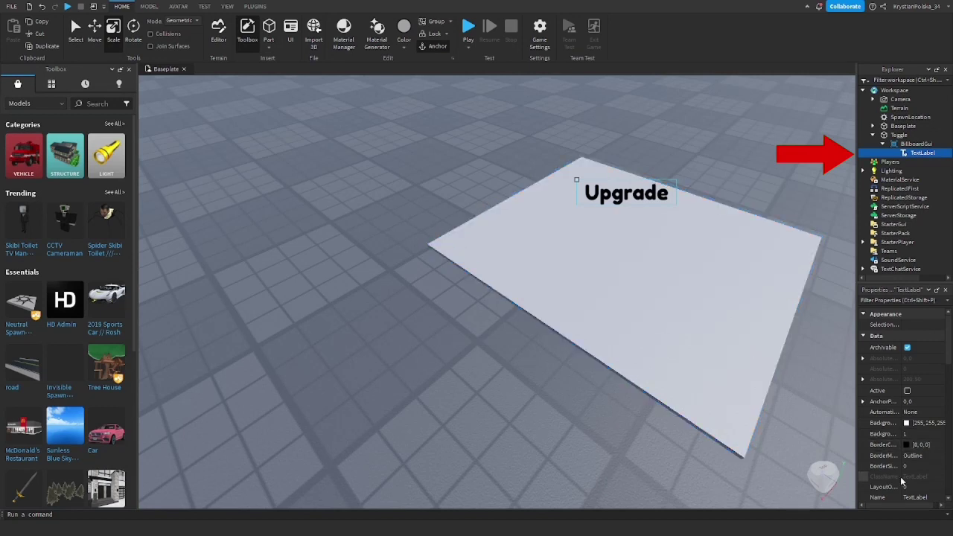
{"action": "scroll", "coordinate": [901, 451], "scroll_direction": "down", "scroll_amount": 4}
{"action": "scroll", "coordinate": [924, 450], "scroll_direction": "up", "scroll_amount": 1}
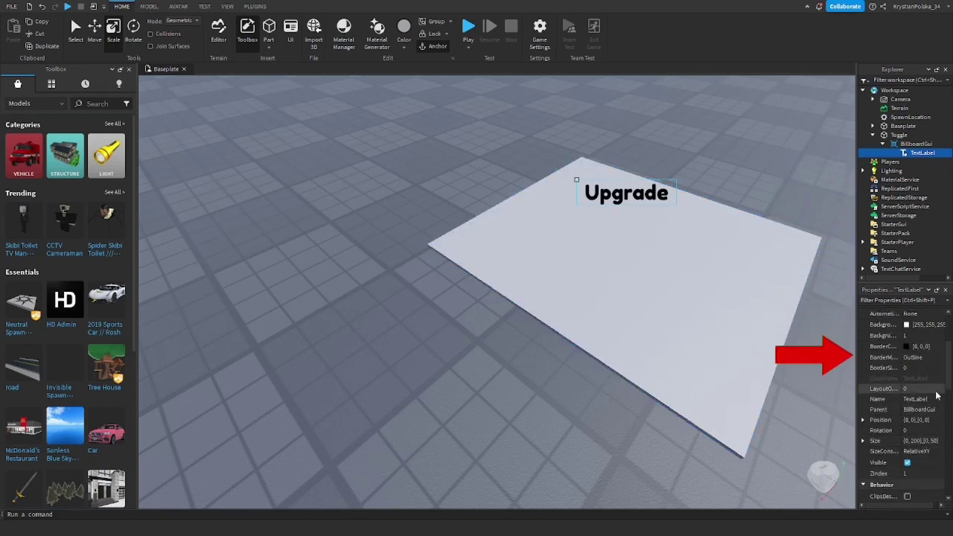
{"action": "left_click", "coordinate": [935, 400]}
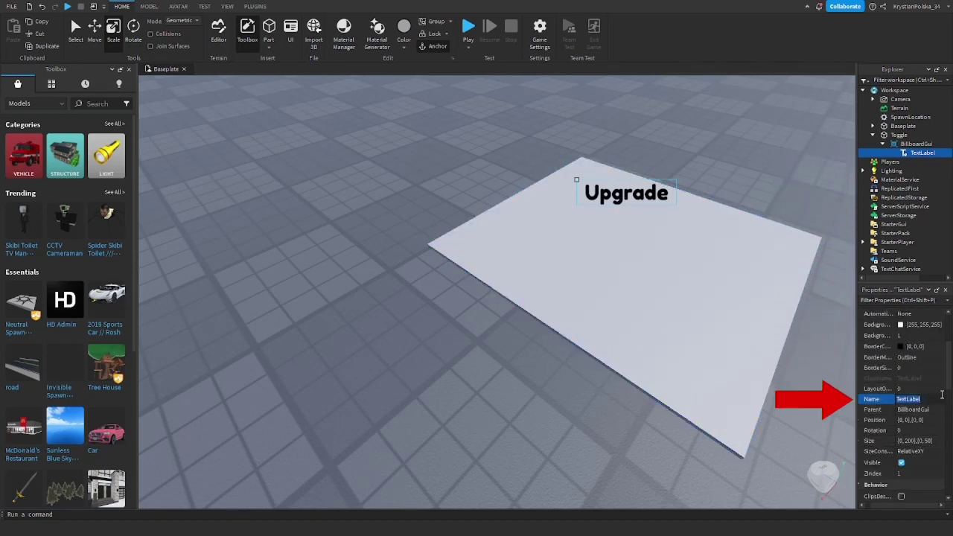
{"action": "key", "text": "BackSpace"}
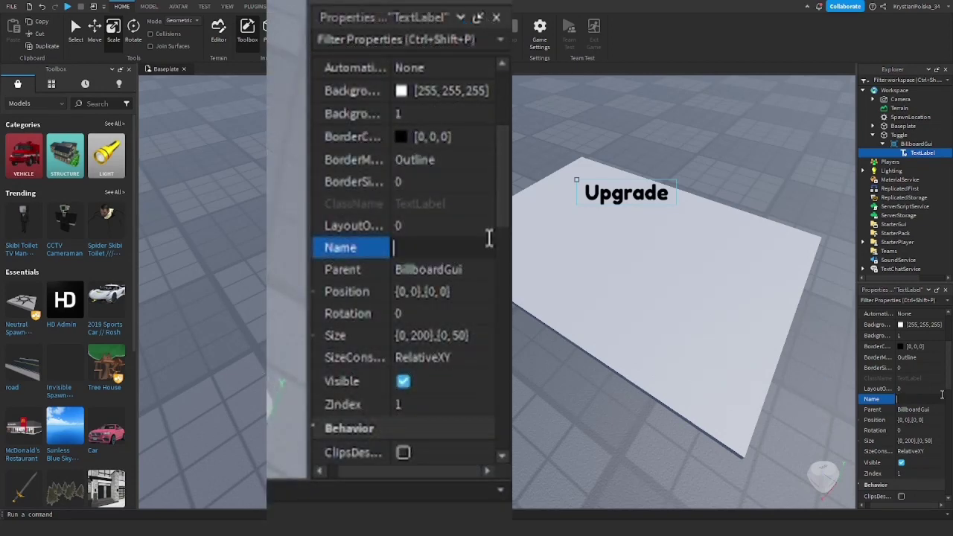
{"action": "type", "text": "Upgrade"}
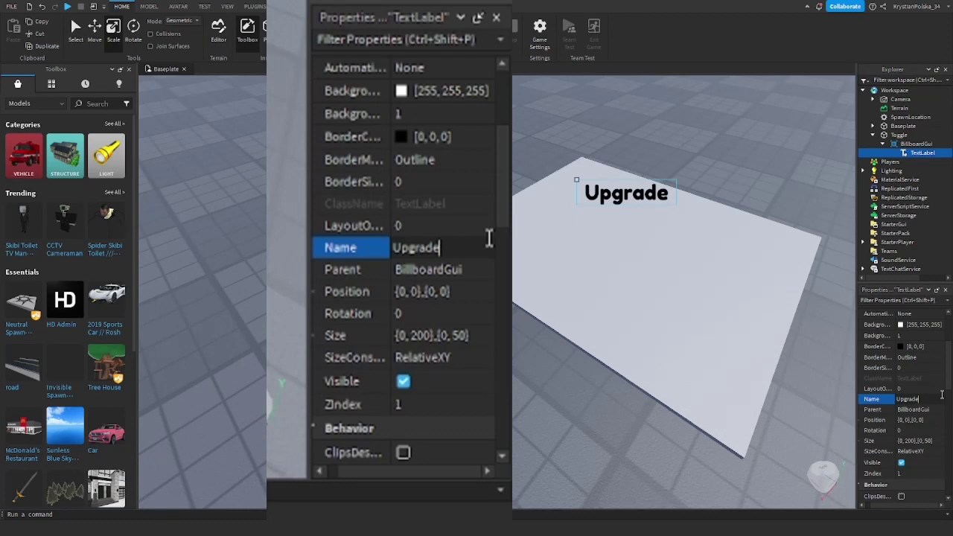
{"action": "type", "text": "Label"}
{"action": "key", "text": "Return"}
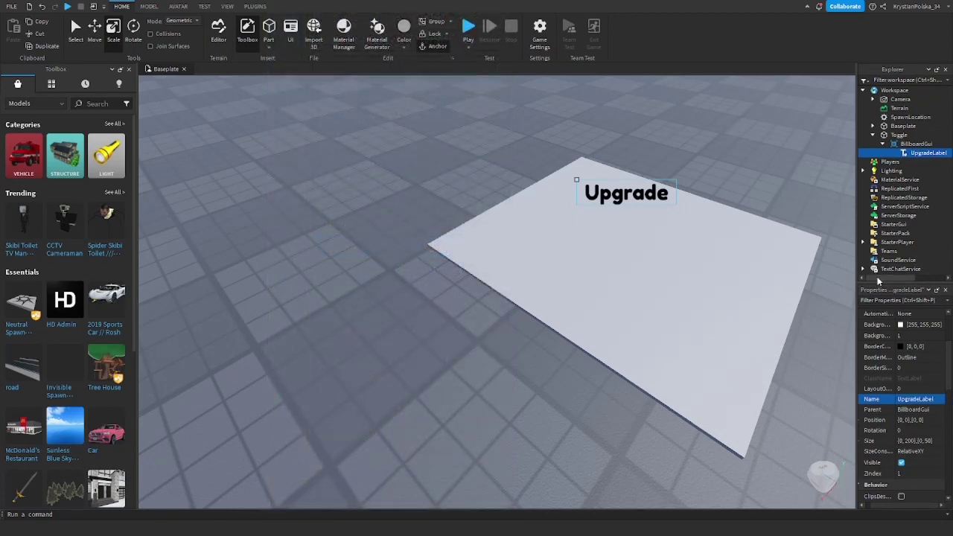
Step: Add a Script to the Toggle part and delete its default code
{"action": "left_click_drag", "start_coordinate": [876, 276], "coordinate": [882, 277]}
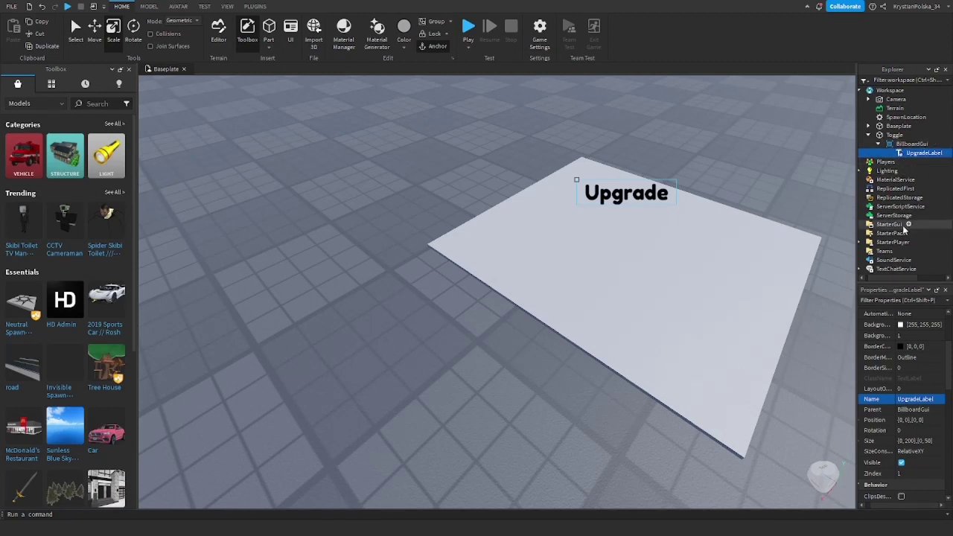
{"action": "left_click_drag", "start_coordinate": [897, 277], "coordinate": [924, 277]}
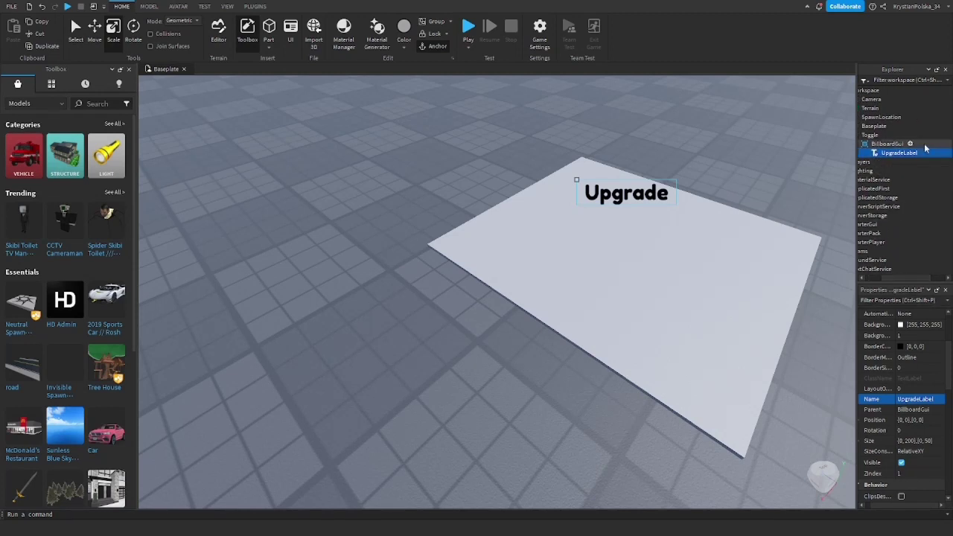
{"action": "left_click", "coordinate": [886, 135]}
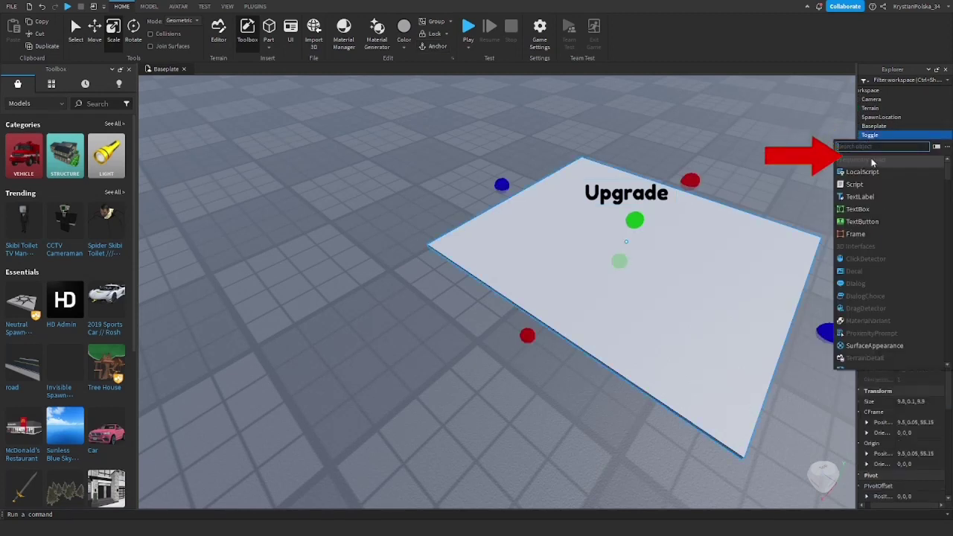
{"action": "left_click", "coordinate": [881, 182]}
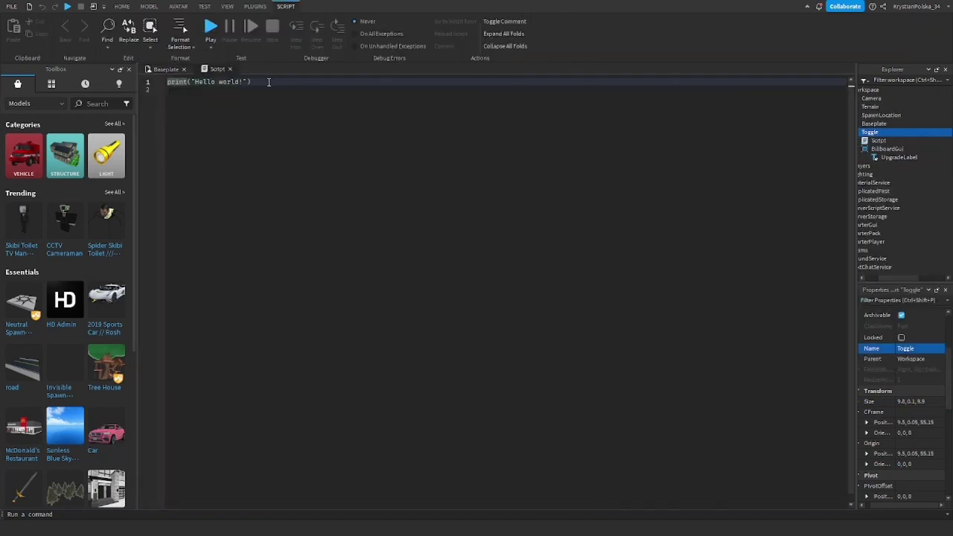
{"action": "key", "text": "ctrl+a"}
{"action": "key", "text": "BackSpace"}
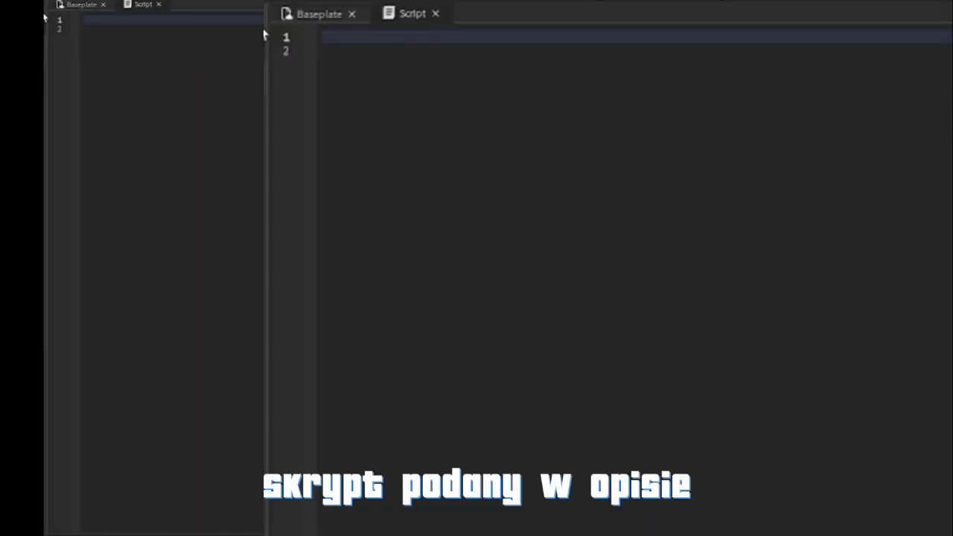
Step: Connect a function with the parameter hit to script.Parent.Touched in the Toggle part's script
{"action": "type", "text": "script.Parent."}
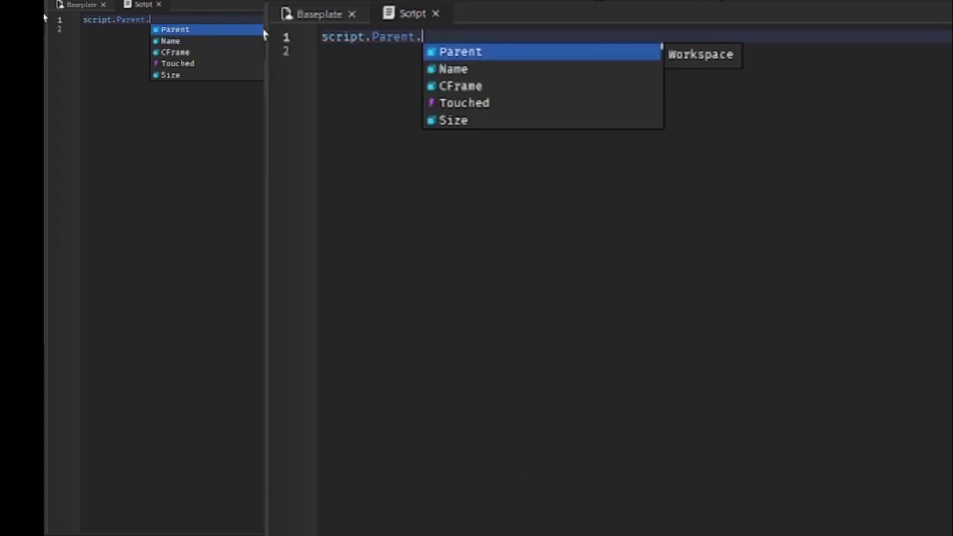
{"action": "type", "text": "T"}
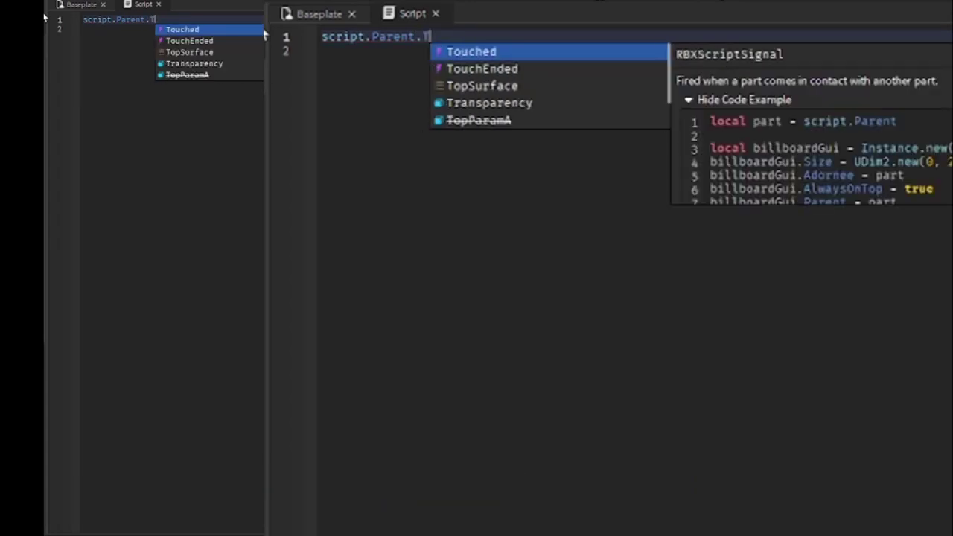
{"action": "key", "text": "Tab"}
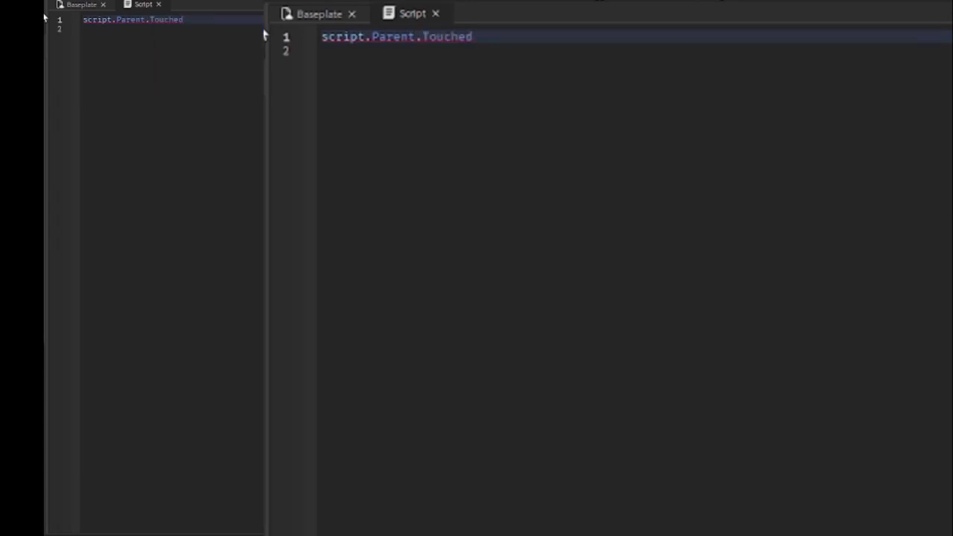
{"action": "type", "text": ":c"}
{"action": "key", "text": "Tab"}
{"action": "type", "text": "(function"}
{"action": "key", "text": "Return"}
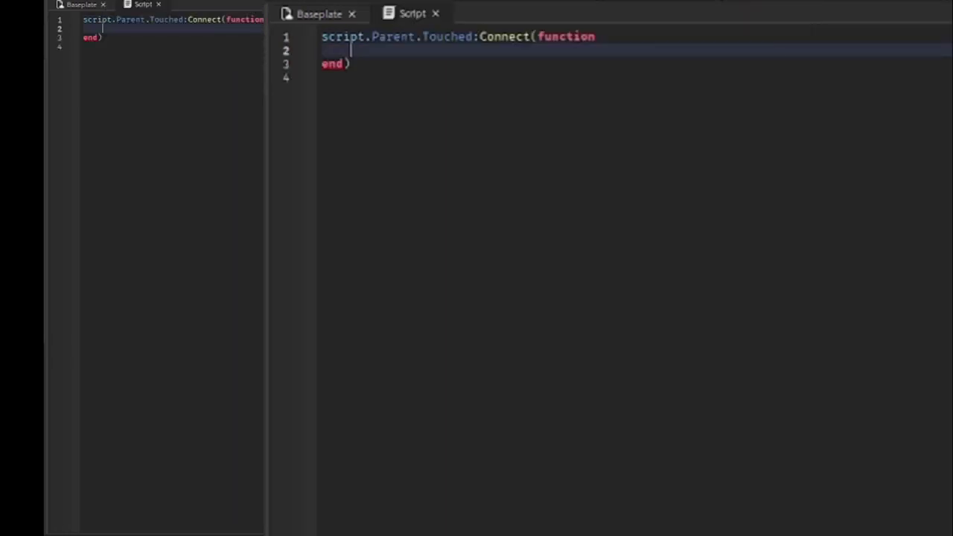
{"action": "left_click", "coordinate": [613, 34]}
{"action": "type", "text": "(hit"}
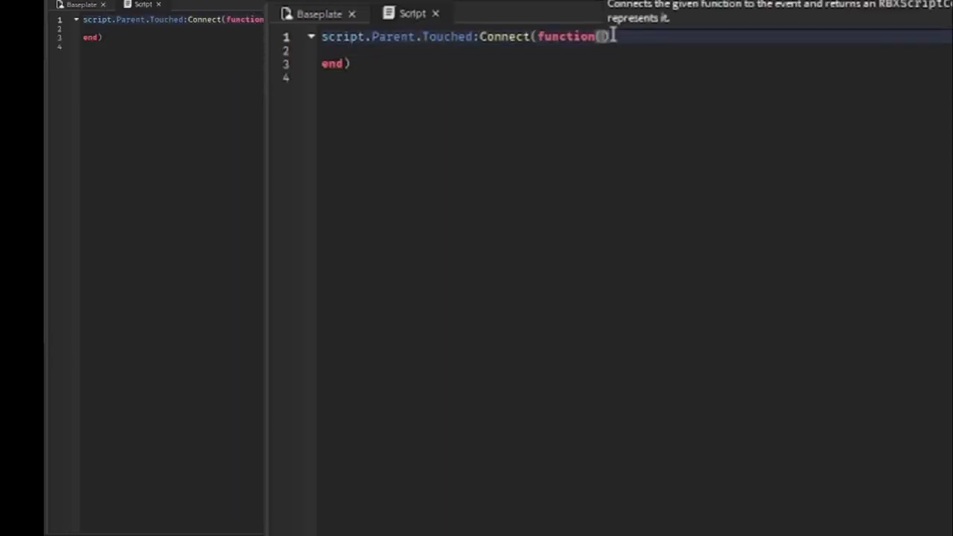
Step: Inside the handler, begin an if condition that calls game.Players:GetPlayerFromCharacter()
{"action": "left_click", "coordinate": [491, 50]}
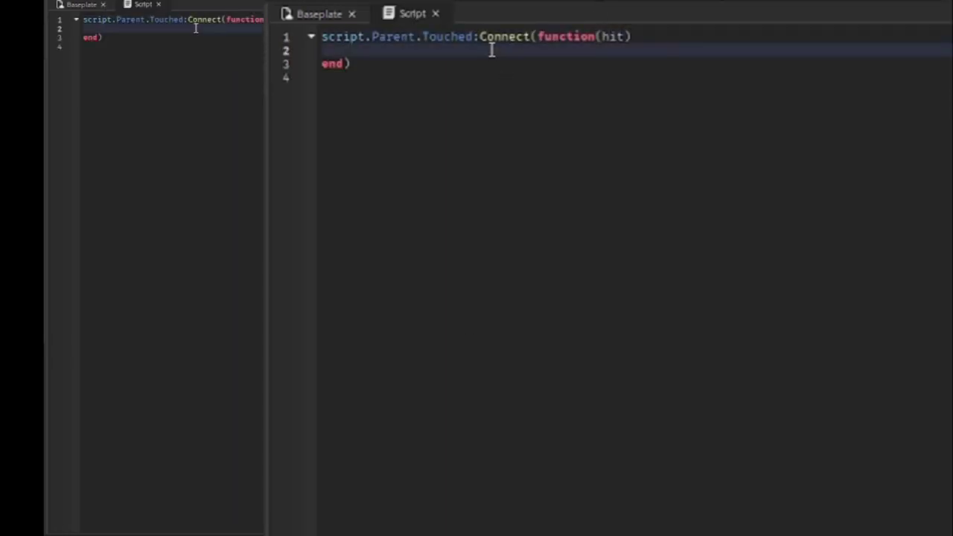
{"action": "type", "text": "if game"}
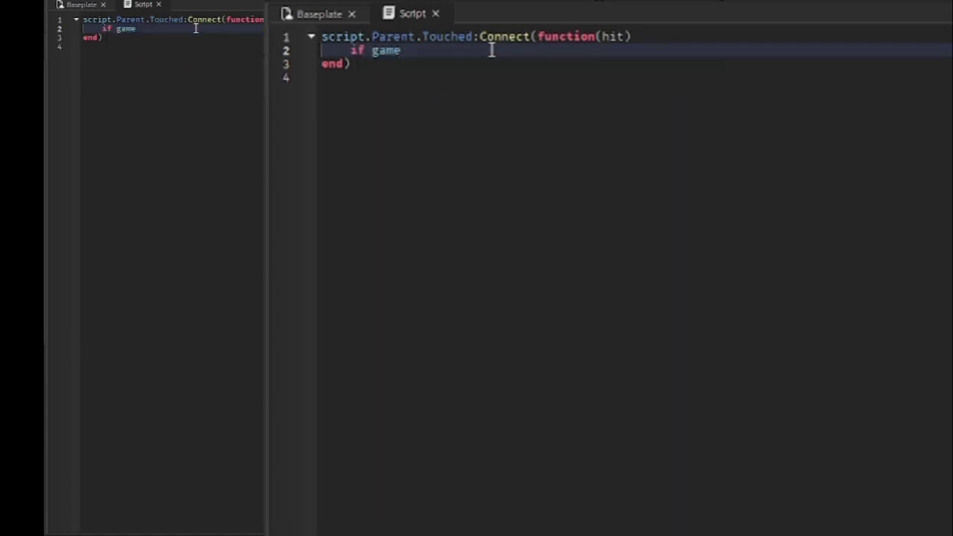
{"action": "type", "text": ".Players:Ge"}
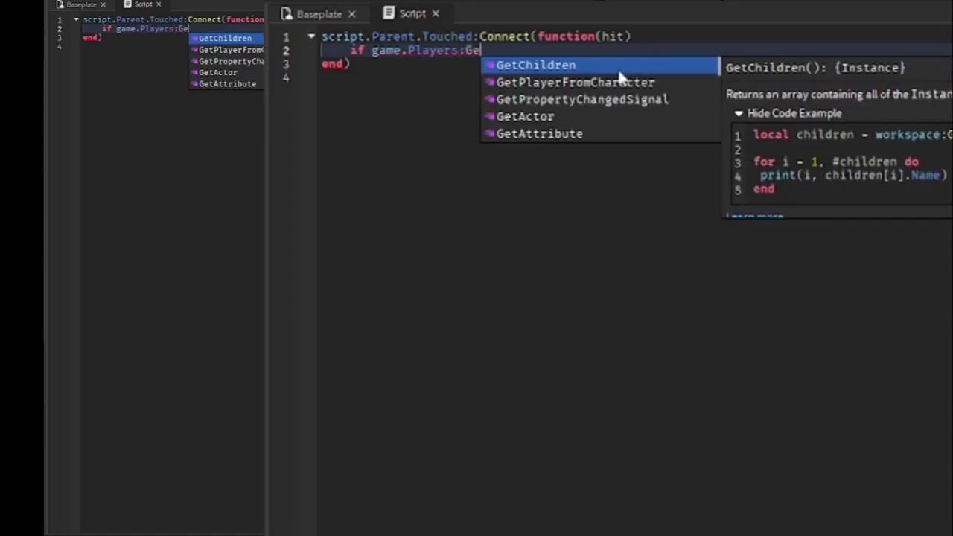
{"action": "key", "text": "Tab"}
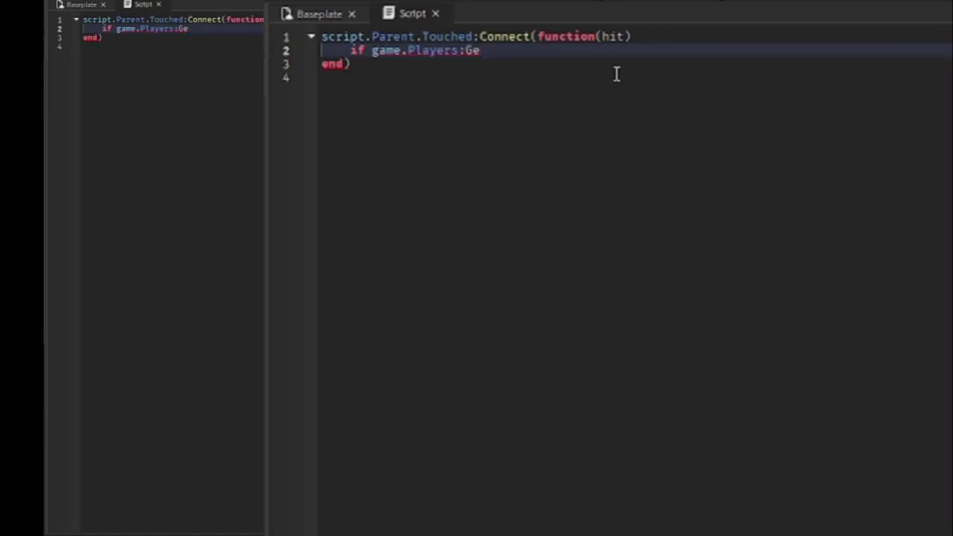
{"action": "key", "text": "BackSpace"}
{"action": "key", "text": "BackSpace"}
{"action": "key", "text": "BackSpace"}
{"action": "key", "text": "BackSpace"}
{"action": "key", "text": "BackSpace"}
{"action": "key", "text": "BackSpace"}
{"action": "key", "text": "BackSpace"}
{"action": "key", "text": "BackSpace"}
{"action": "key", "text": "BackSpace"}
{"action": "key", "text": "BackSpace"}
{"action": "key", "text": "BackSpace"}
{"action": "type", "text": "tP"}
{"action": "key", "text": "Tab"}
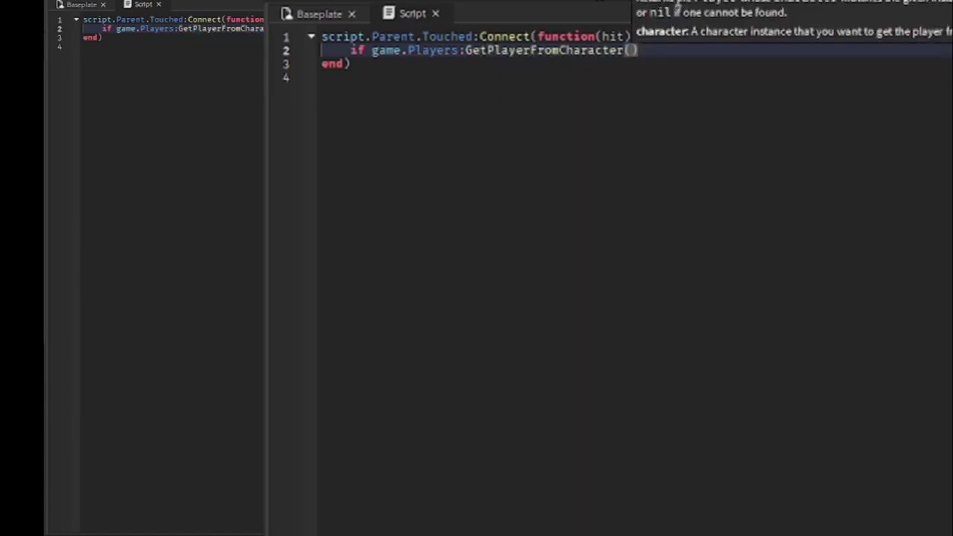
Step: Pass hit.Parent to the GetPlayerFromCharacter call and complete the condition with then and an empty block body
{"action": "type", "text": "h"}
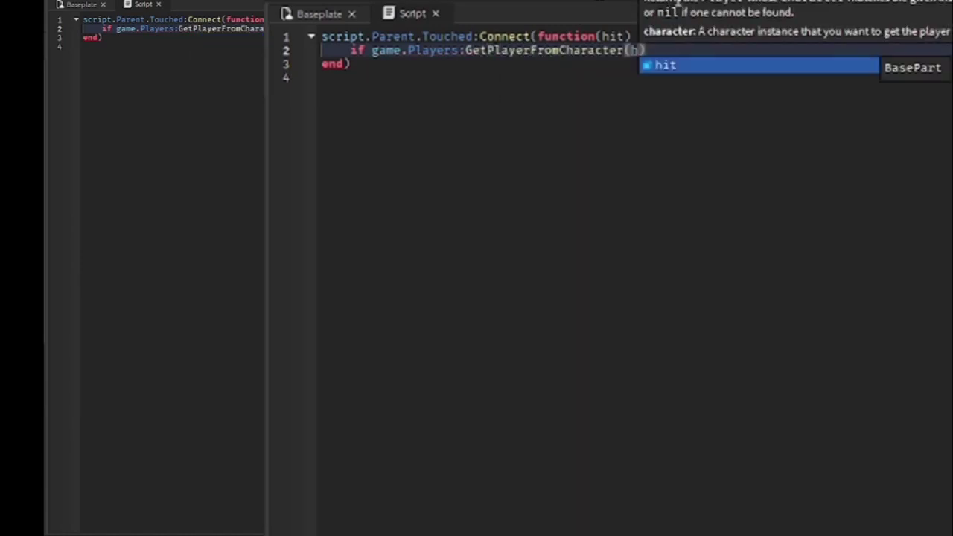
{"action": "key", "text": "Tab"}
{"action": "type", "text": ".P"}
{"action": "key", "text": "Tab"}
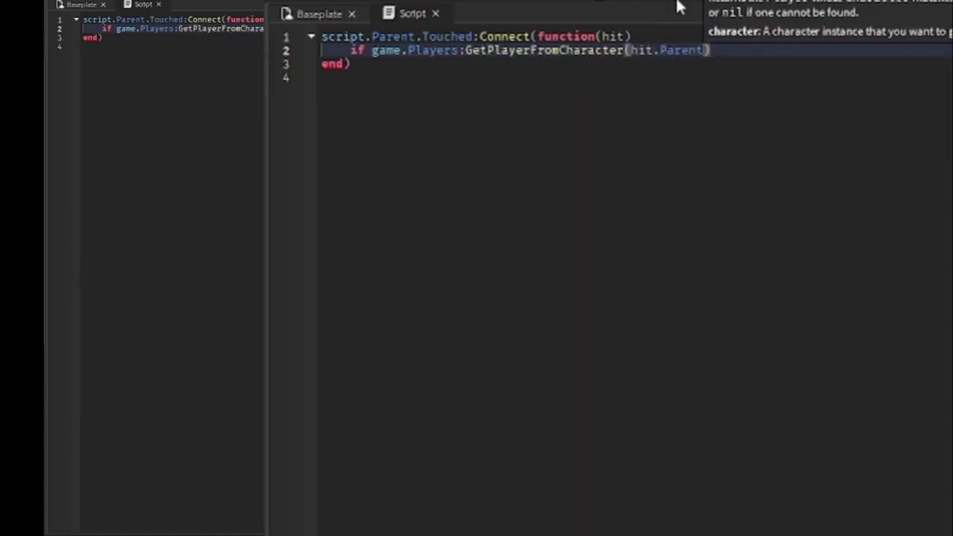
{"action": "left_click", "coordinate": [734, 50]}
{"action": "type", "text": "then"}
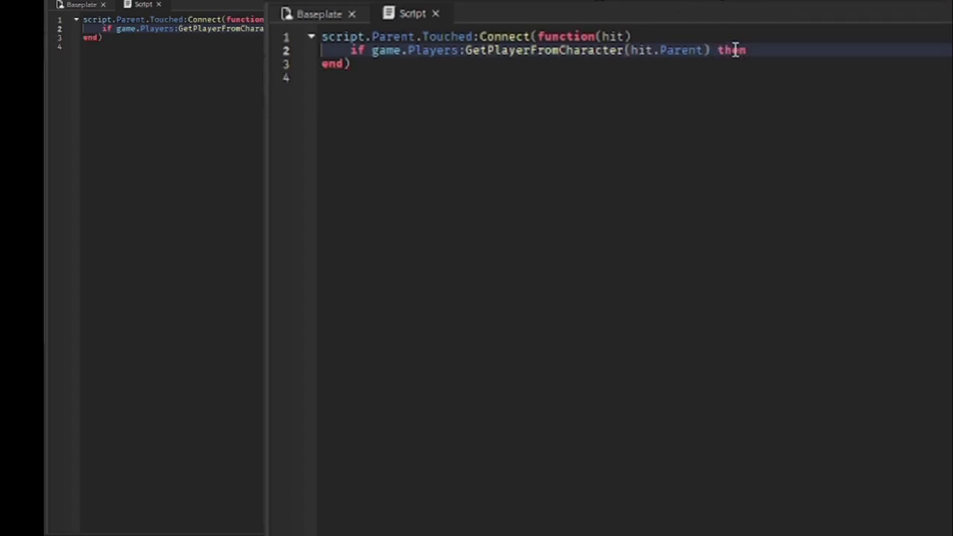
{"action": "key", "text": "Return"}
{"action": "key", "text": "Return"}
Step: In the if block, write the event call game.ReplicatedStorage.Events.ToogleGui:FireClient
{"action": "type", "text": "g"}
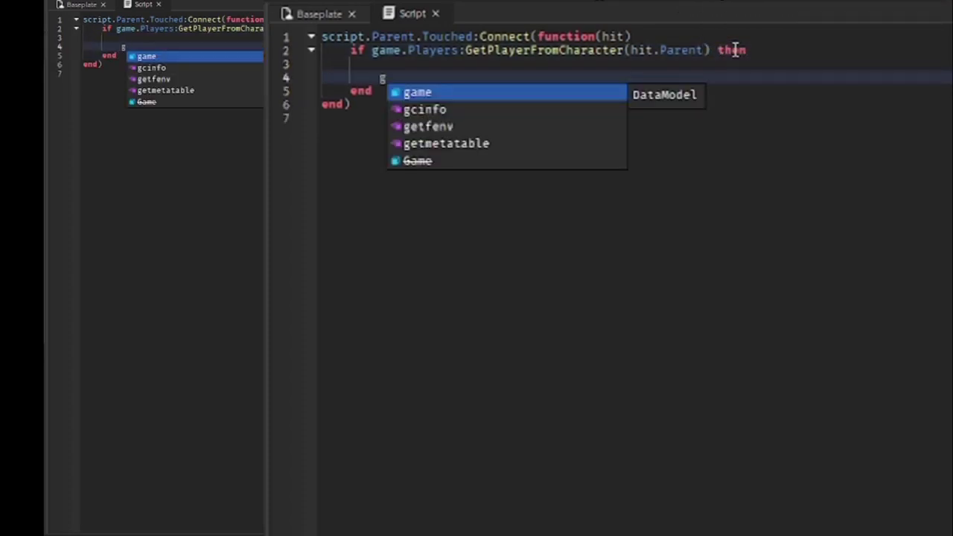
{"action": "key", "text": "Tab"}
{"action": "type", "text": ".R"}
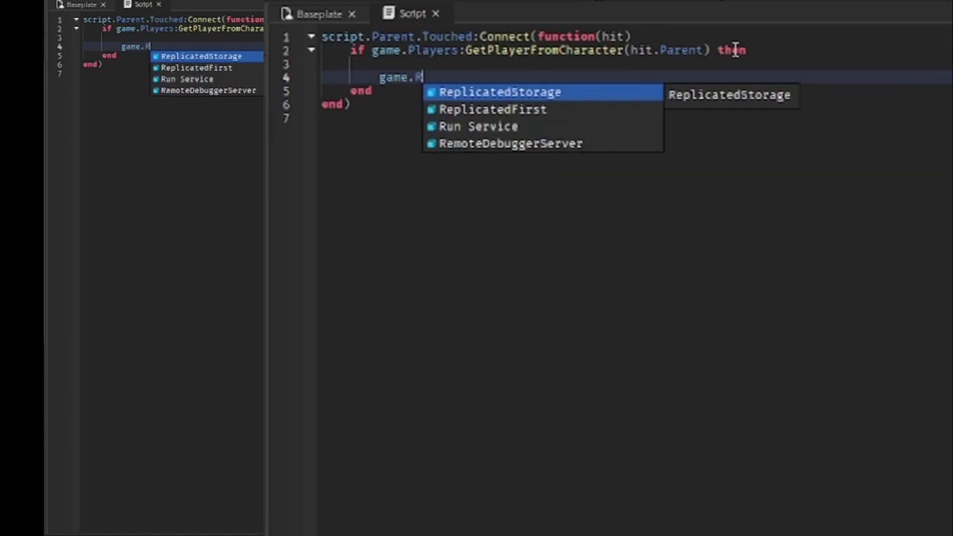
{"action": "key", "text": "Tab"}
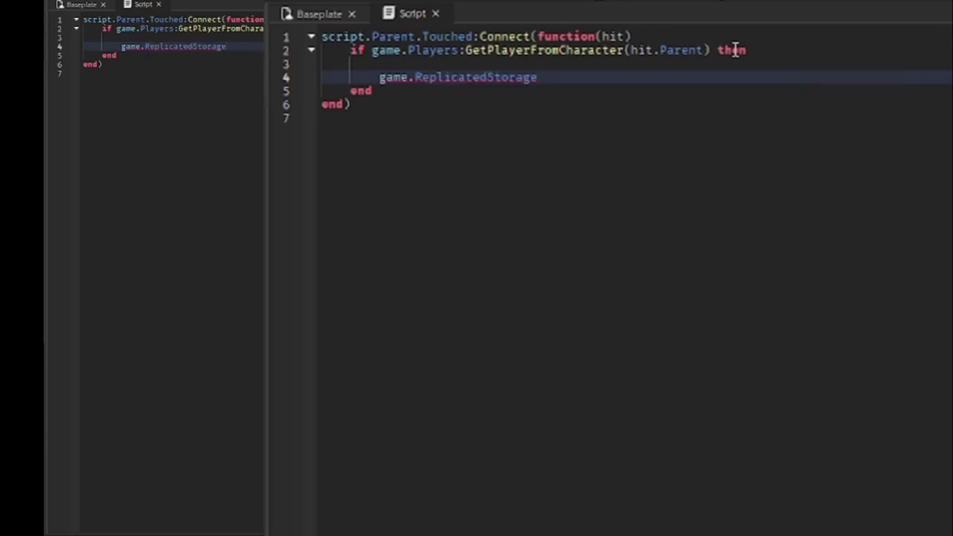
{"action": "type", "text": ".Events"}
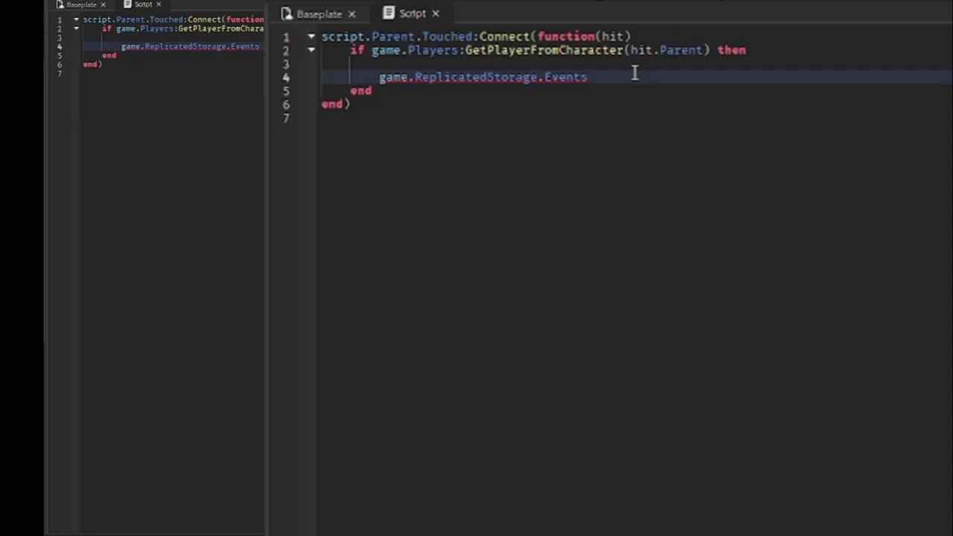
{"action": "type", "text": ".Toogl"}
{"action": "type", "text": "ed"}
{"action": "type", "text": "ui"}
{"action": "type", "text": ":Fire"}
{"action": "type", "text": "C"}
{"action": "type", "text": "lien"}
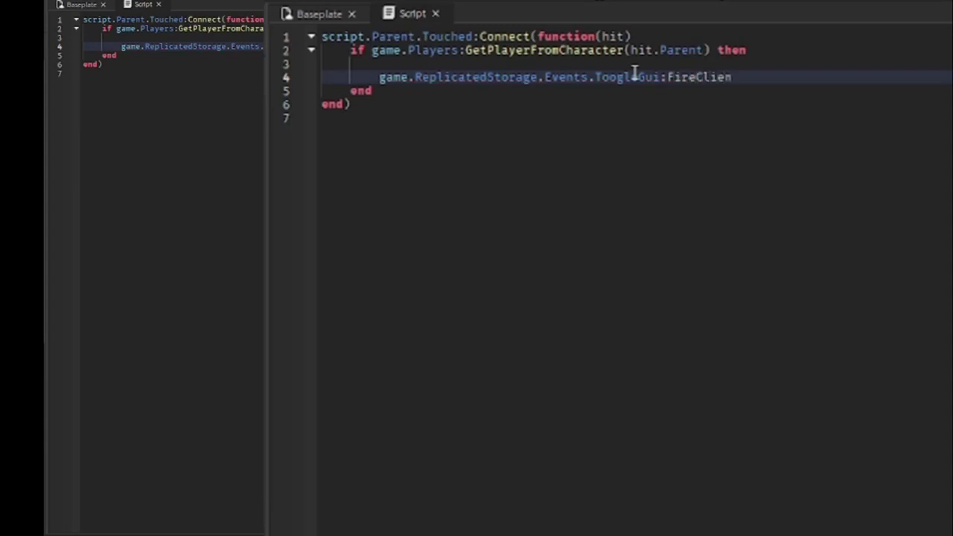
Step: Give FireClient a game.Players:GetPlayerFromCharacter call as its argument
{"action": "type", "text": "t(game"}
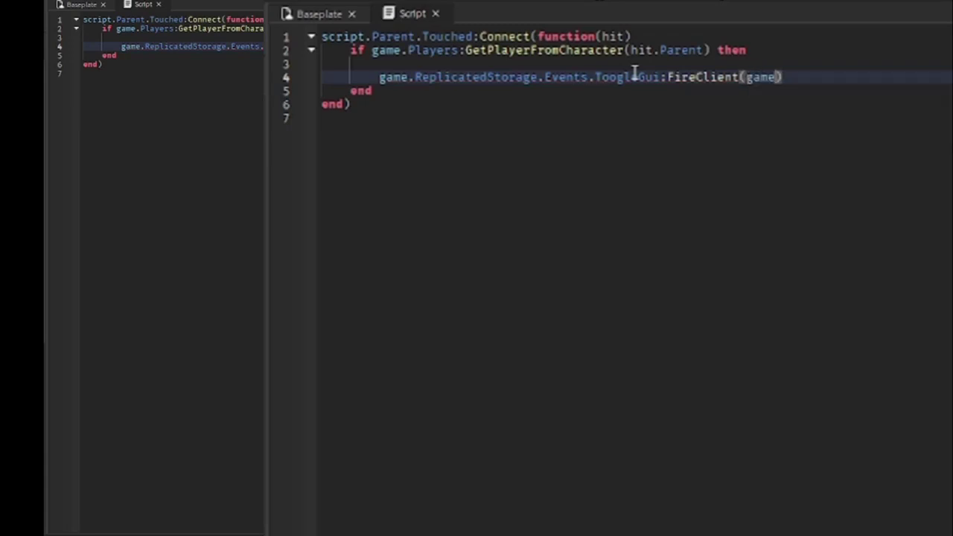
{"action": "type", "text": ".Players"}
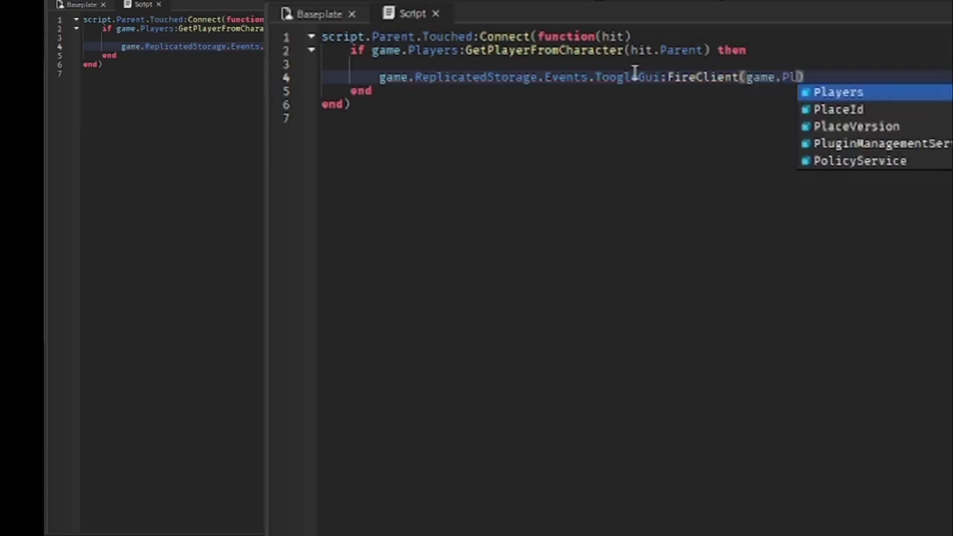
{"action": "type", "text": "L"}
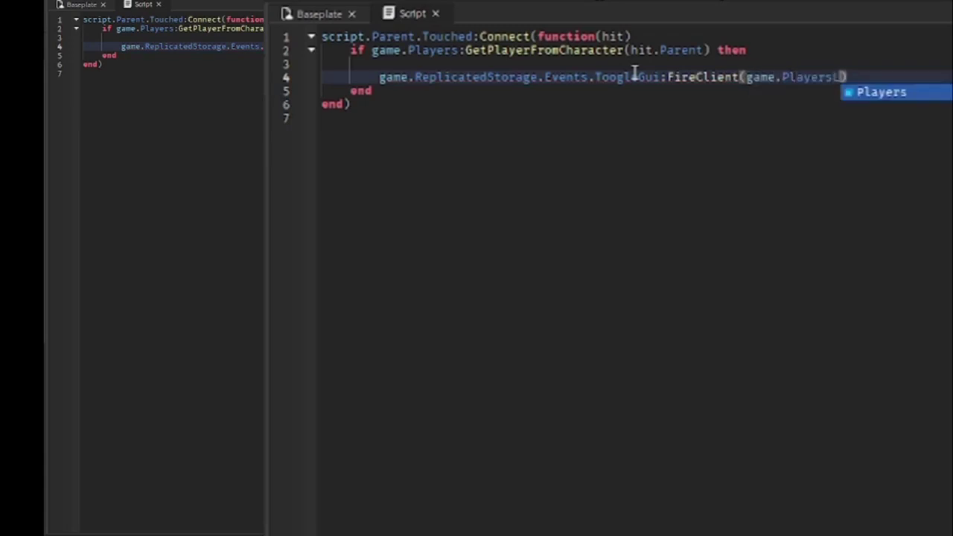
{"action": "type", "text": ":G"}
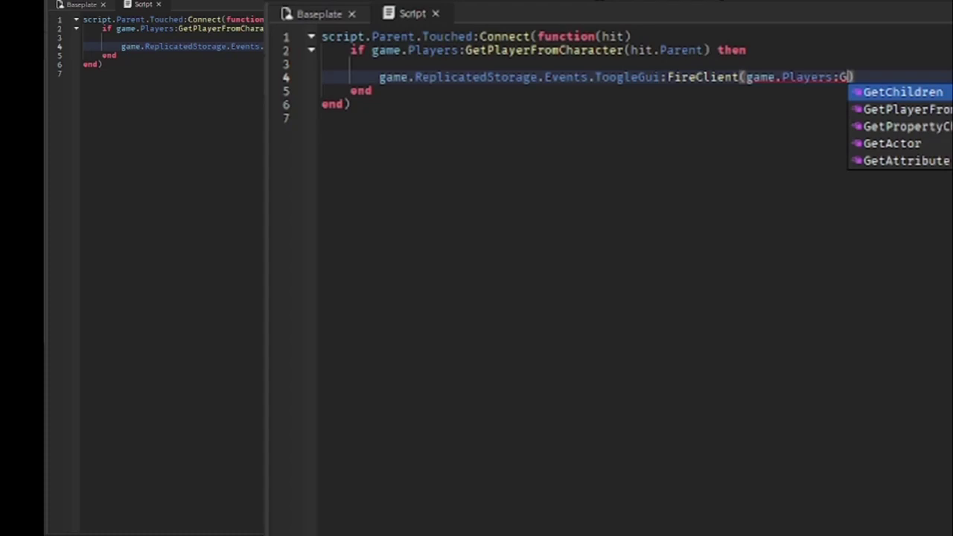
{"action": "key", "text": "Down"}
{"action": "key", "text": "Tab"}
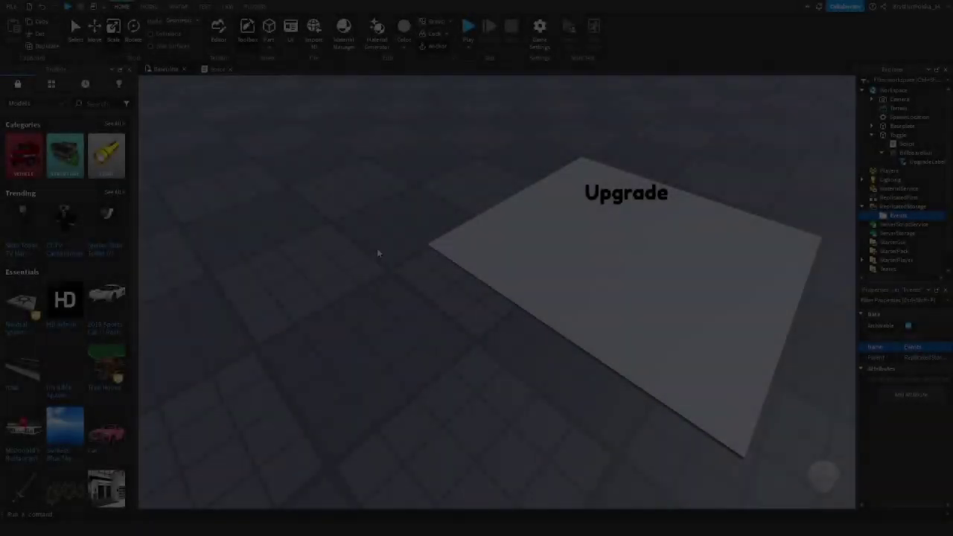
Step: Add a ScreenGui to StarterGui and insert a Frame inside it
{"action": "scroll", "coordinate": [377, 248], "scroll_direction": "down", "scroll_amount": 3}
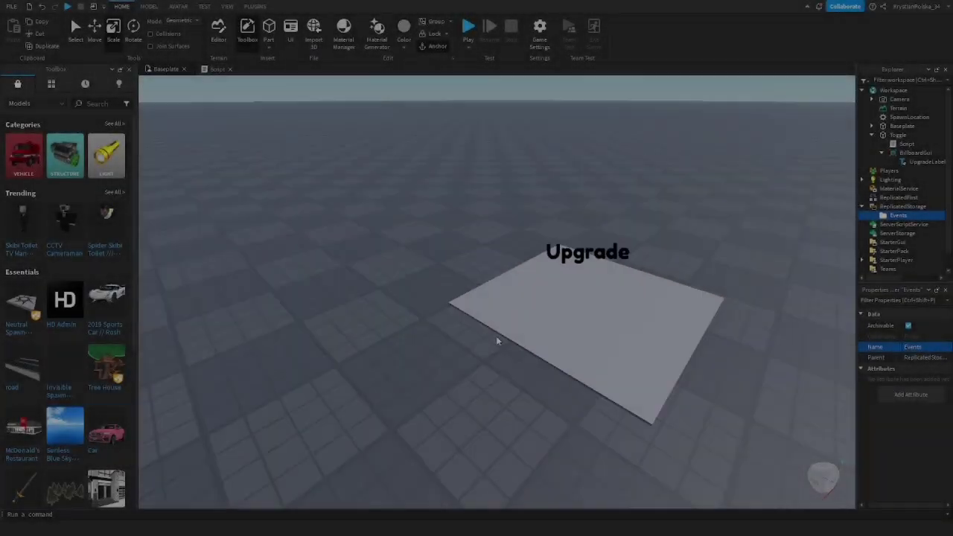
{"action": "scroll", "coordinate": [730, 242], "scroll_direction": "up", "scroll_amount": 3}
{"action": "left_click", "coordinate": [732, 202]}
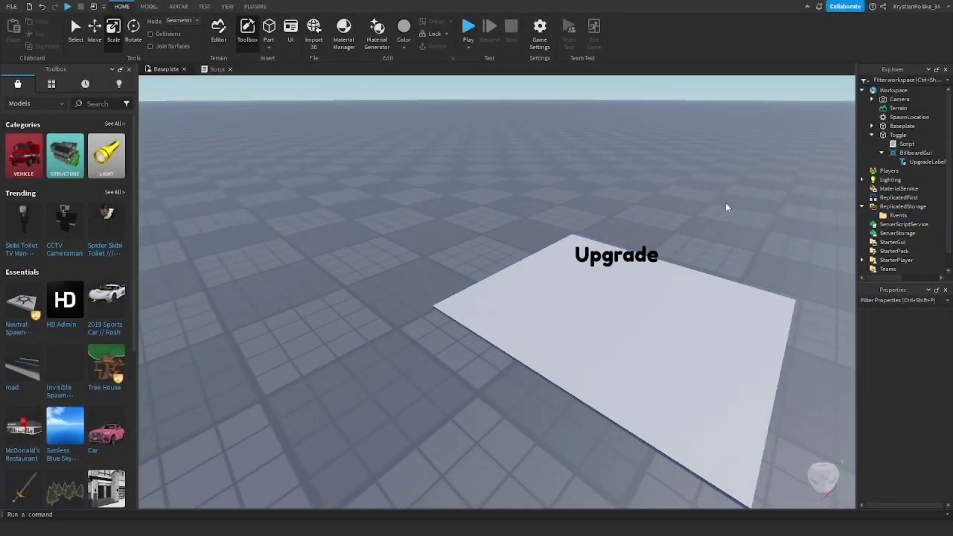
{"action": "scroll", "coordinate": [902, 239], "scroll_direction": "down", "scroll_amount": 1}
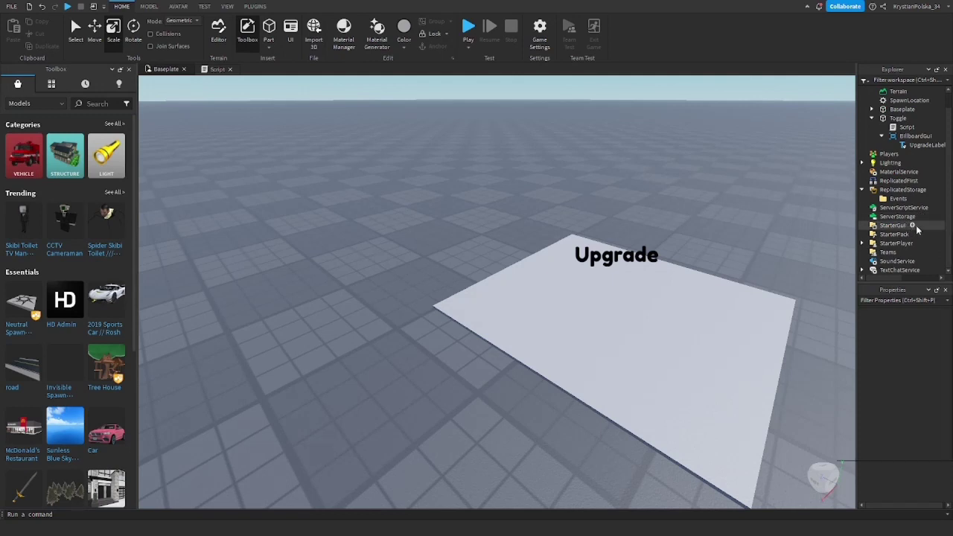
{"action": "left_click", "coordinate": [916, 225]}
{"action": "left_click", "coordinate": [870, 262]}
{"action": "left_click", "coordinate": [900, 233]}
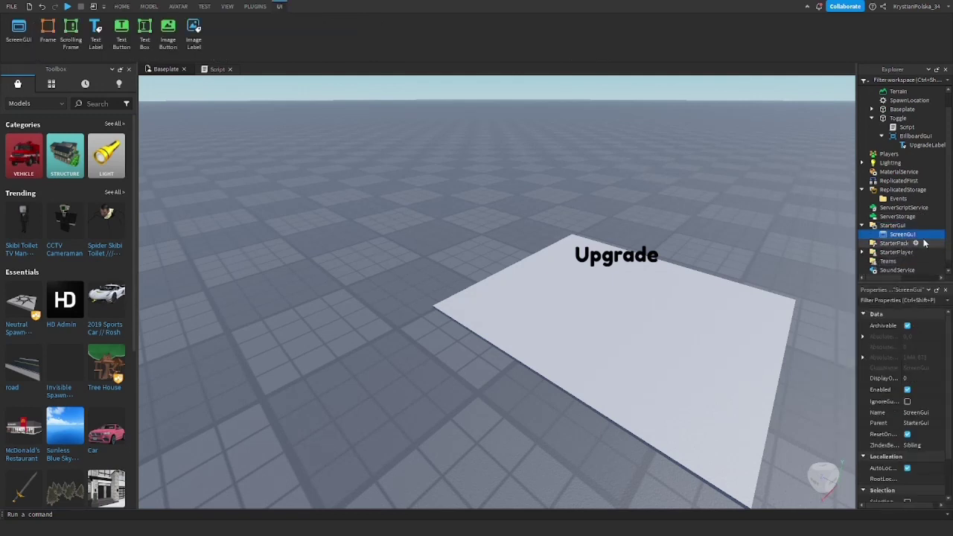
{"action": "left_click", "coordinate": [922, 234]}
{"action": "left_click", "coordinate": [880, 273]}
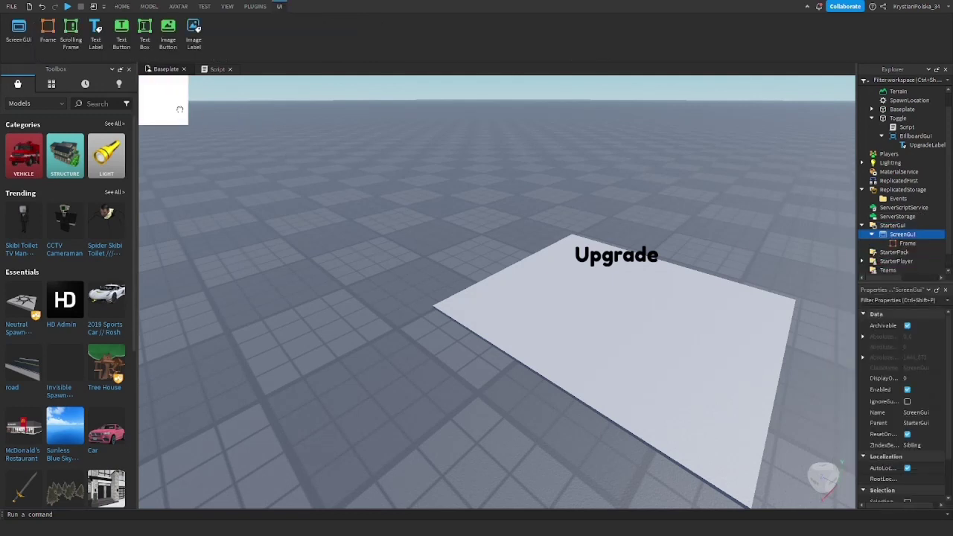
Step: Enlarge the Frame to about 755 x 629, place it near the middle of the viewport, and deselect it
{"action": "left_click_drag", "start_coordinate": [189, 124], "coordinate": [431, 389]}
{"action": "left_click_drag", "start_coordinate": [338, 239], "coordinate": [483, 285]}
{"action": "left_click_drag", "start_coordinate": [601, 278], "coordinate": [681, 283]}
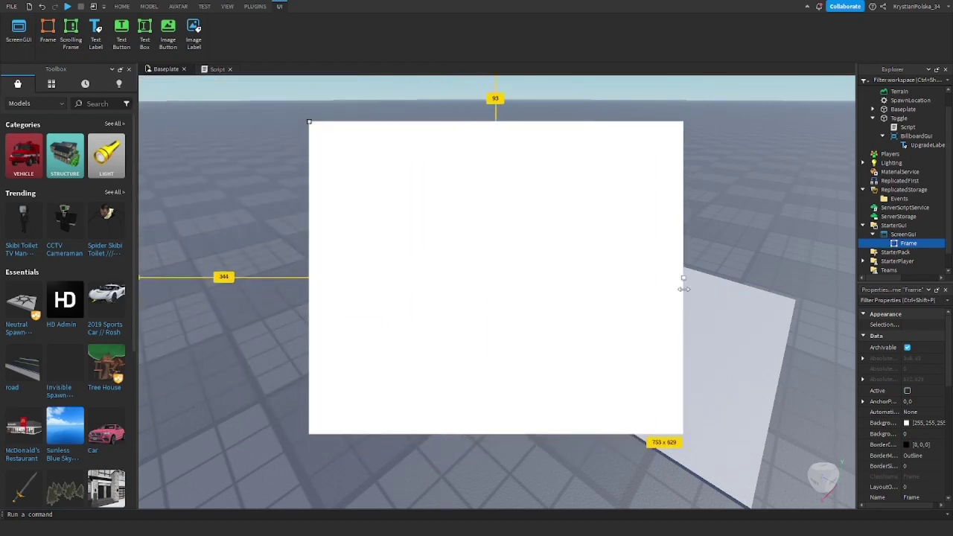
{"action": "mouse_move", "coordinate": [543, 284]}
{"action": "left_mouse_down"}
{"action": "mouse_move", "coordinate": [581, 283]}
{"action": "mouse_move", "coordinate": [581, 271]}
{"action": "mouse_move", "coordinate": [547, 272]}
{"action": "left_mouse_up"}
{"action": "left_click", "coordinate": [824, 260]}
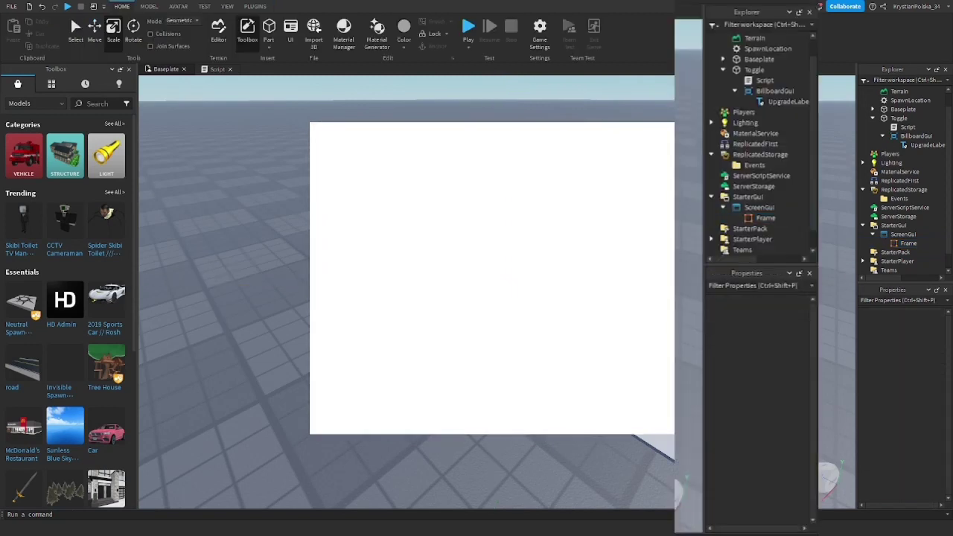
Step: Add a TextButton to the ScreenGui and place it beside the Frame's left edge, about halfway down the viewport
{"action": "left_click", "coordinate": [750, 207]}
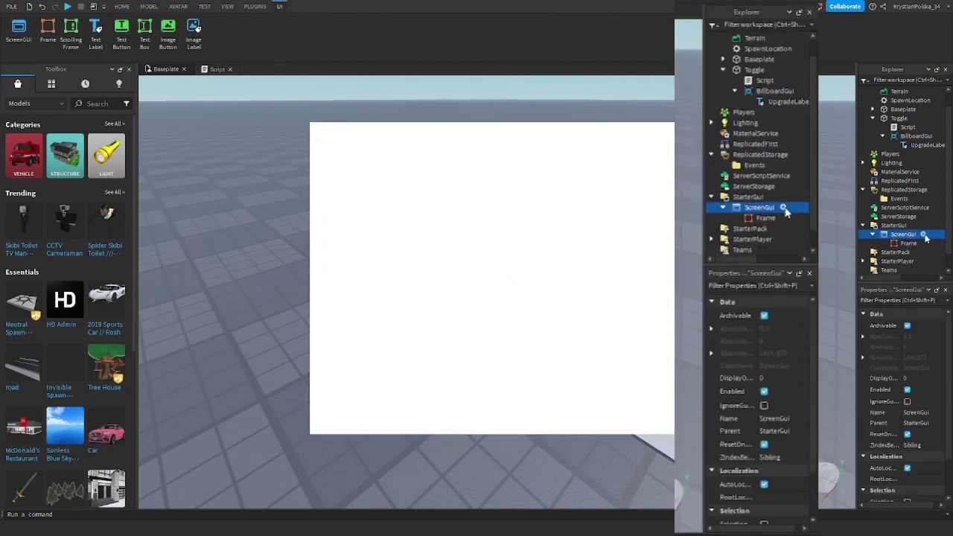
{"action": "left_click", "coordinate": [784, 208]}
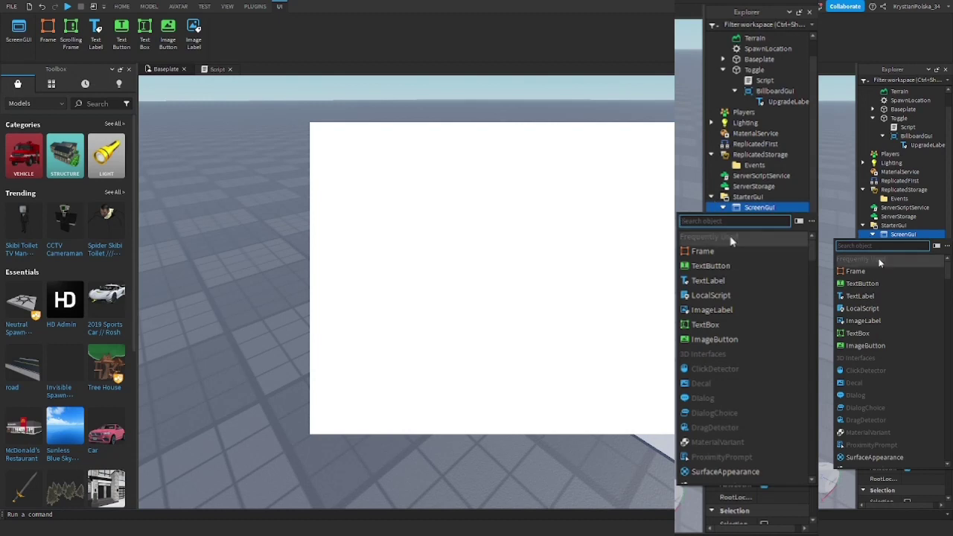
{"action": "left_click", "coordinate": [715, 266]}
{"action": "left_click_drag", "start_coordinate": [197, 92], "coordinate": [213, 298]}
Step: Set the TextButton's background color to blue, RGB 32, 24, 255
{"action": "scroll", "coordinate": [756, 422], "scroll_direction": "down", "scroll_amount": 3}
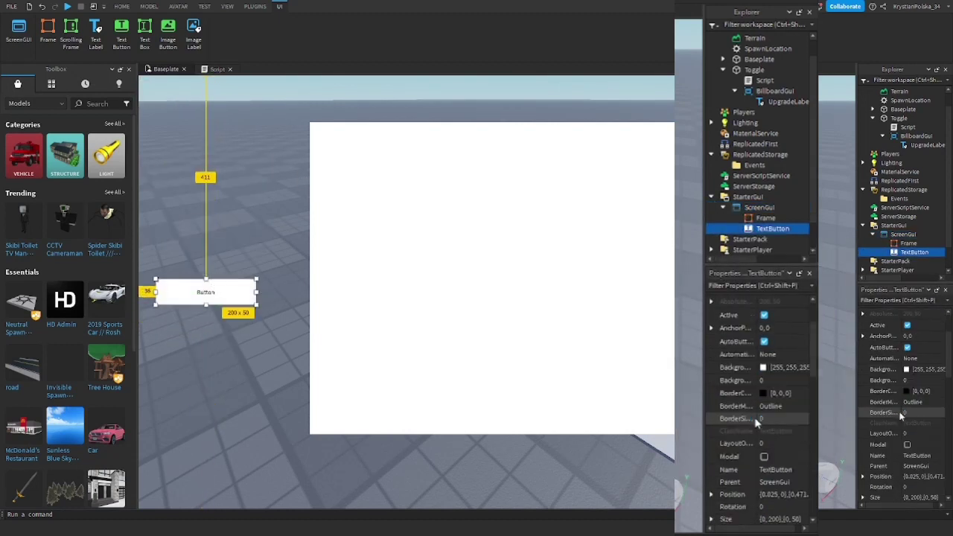
{"action": "scroll", "coordinate": [756, 422], "scroll_direction": "down", "scroll_amount": 1}
{"action": "left_click", "coordinate": [758, 329]}
{"action": "left_click", "coordinate": [507, 190]}
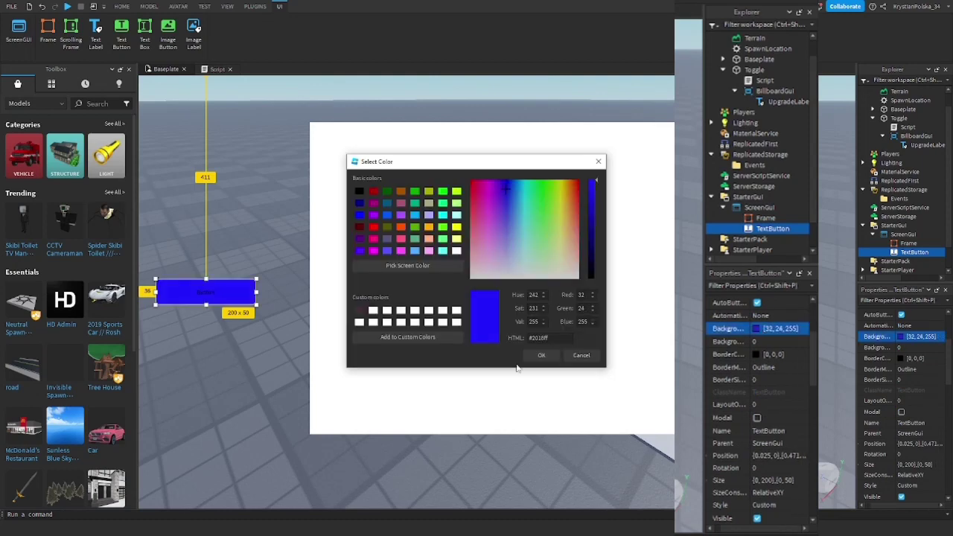
{"action": "left_click", "coordinate": [542, 355]}
{"action": "scroll", "coordinate": [774, 430], "scroll_direction": "down", "scroll_amount": 10}
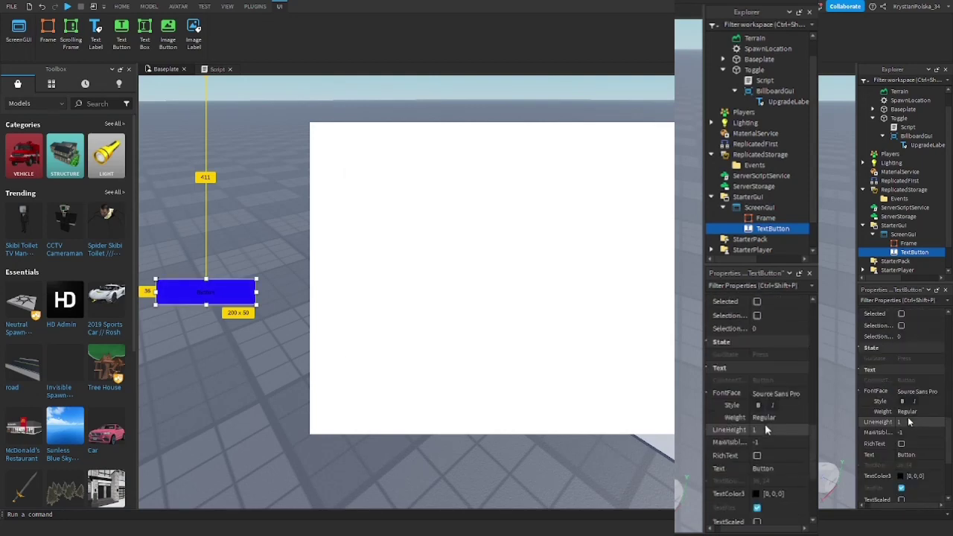
Step: Enable TextScaled on the TextButton and change its font to a bold, rounded typeface
{"action": "scroll", "coordinate": [763, 484], "scroll_direction": "down", "scroll_amount": 1}
{"action": "left_click", "coordinate": [757, 483]}
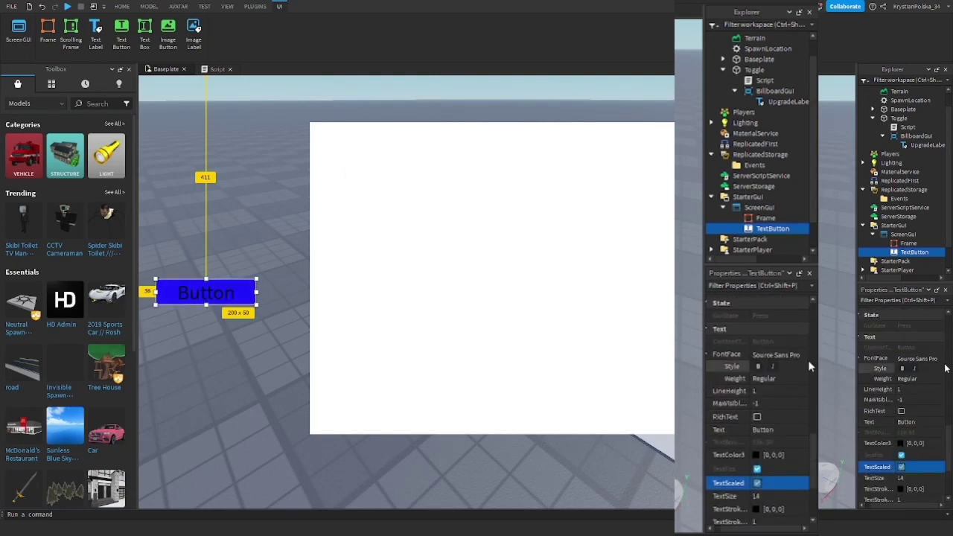
{"action": "left_click", "coordinate": [797, 356]}
{"action": "left_click", "coordinate": [775, 228]}
Step: Set the TextButton's text to "Upgrade"
{"action": "scroll", "coordinate": [802, 481], "scroll_direction": "down", "scroll_amount": 3}
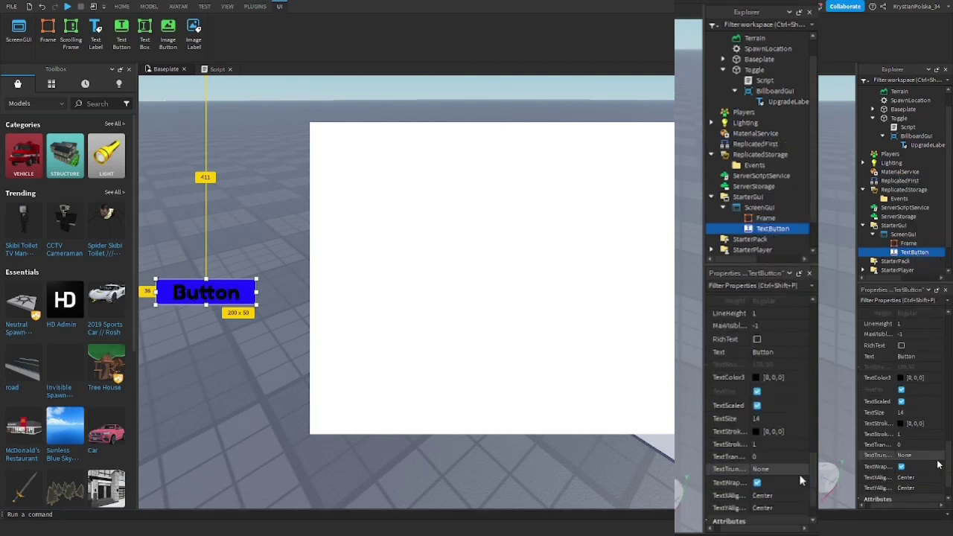
{"action": "scroll", "coordinate": [801, 480], "scroll_direction": "down", "scroll_amount": 1}
{"action": "scroll", "coordinate": [779, 437], "scroll_direction": "up", "scroll_amount": 1}
{"action": "left_click", "coordinate": [779, 352]}
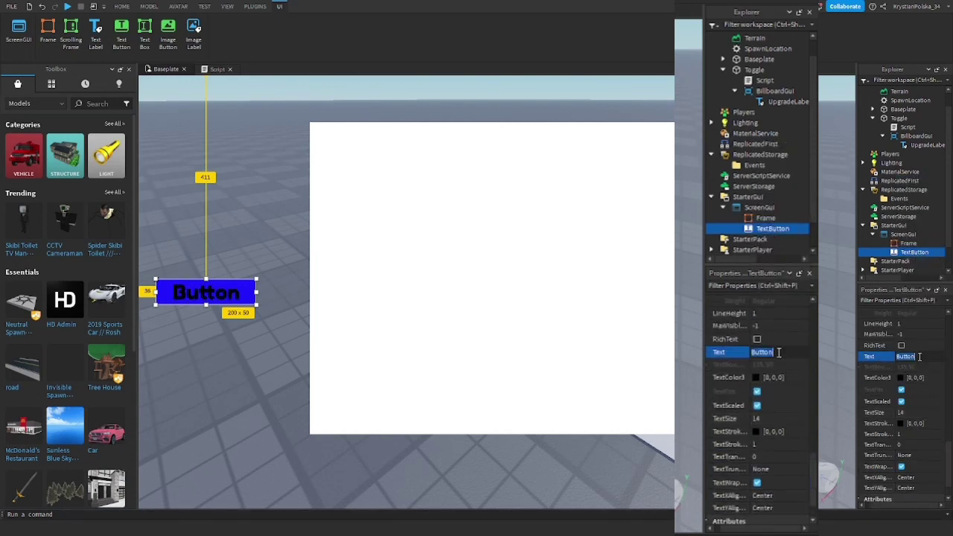
{"action": "key", "text": "BackSpace"}
{"action": "key", "text": "Return"}
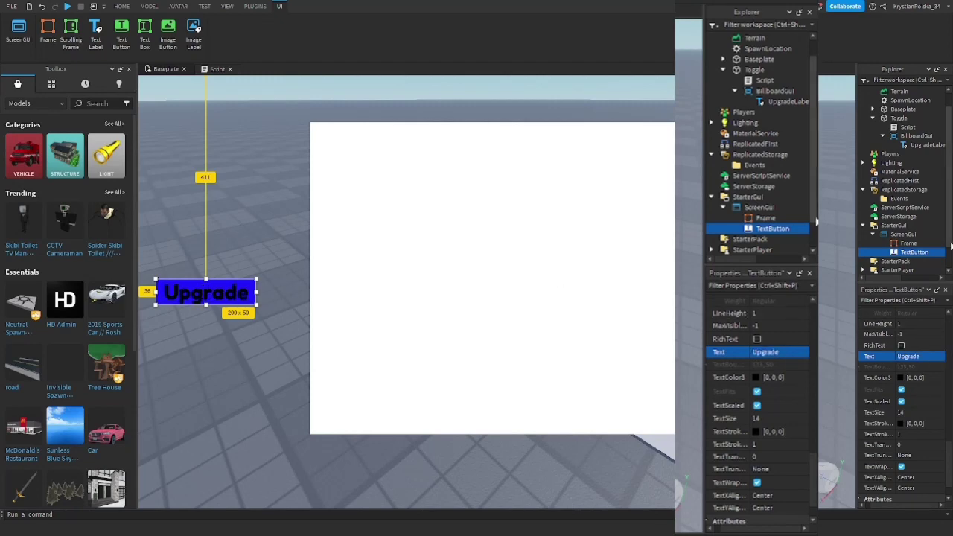
Step: Add a UICorner to the TextButton to round its corners, and deselect it
{"action": "left_click", "coordinate": [800, 229]}
{"action": "type", "text": "ui"}
{"action": "left_click", "coordinate": [885, 277]}
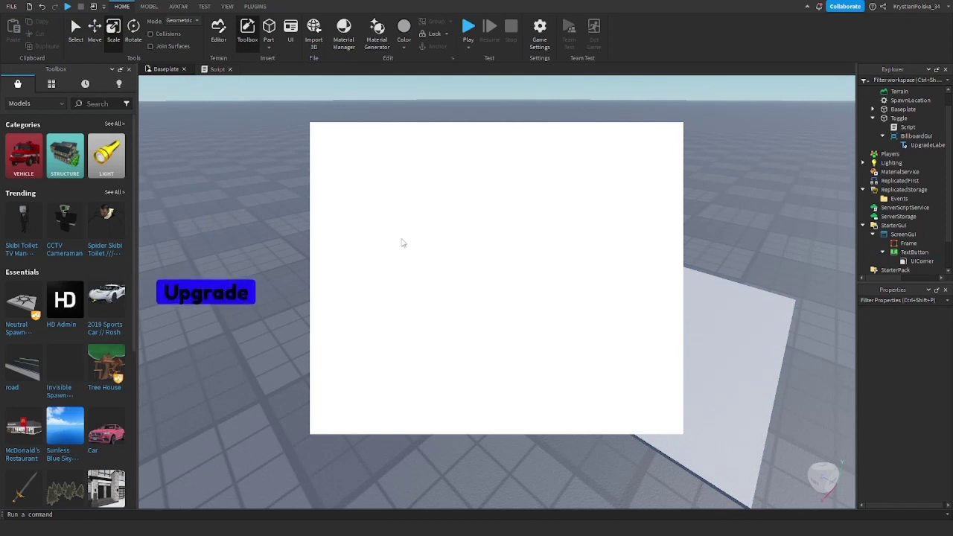
Step: Rename the Frame inside the ScreenGui to MainFrame
{"action": "right_click_drag", "start_coordinate": [699, 163], "coordinate": [673, 174]}
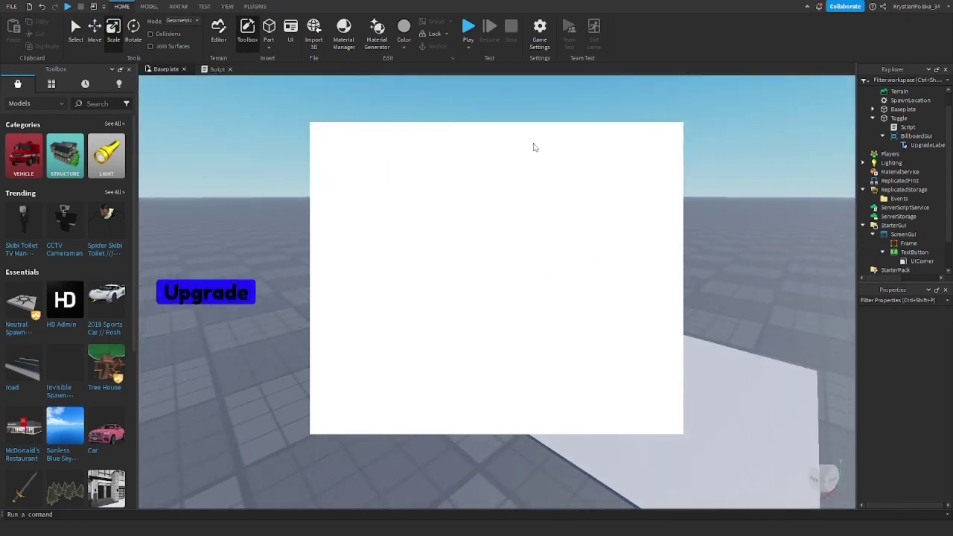
{"action": "left_click", "coordinate": [908, 242]}
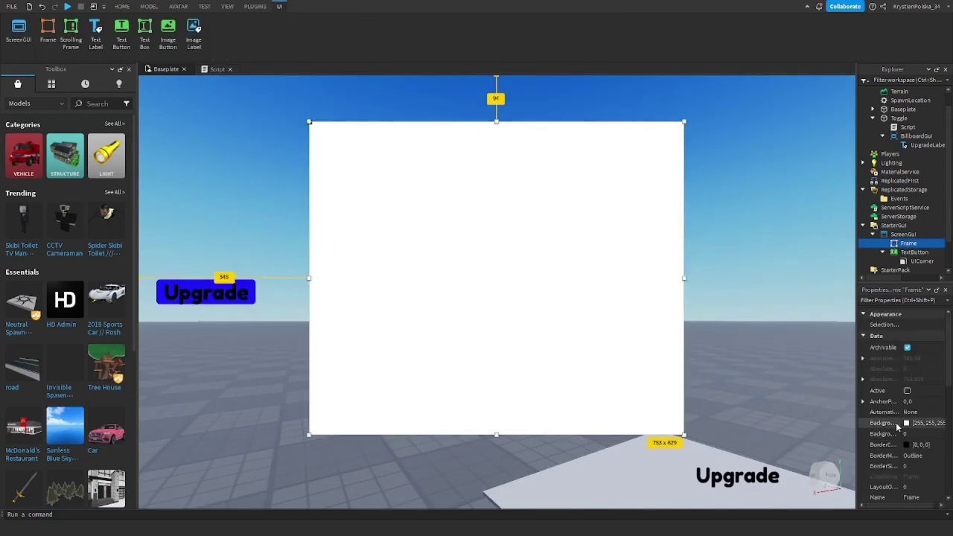
{"action": "scroll", "coordinate": [898, 425], "scroll_direction": "down", "scroll_amount": 5}
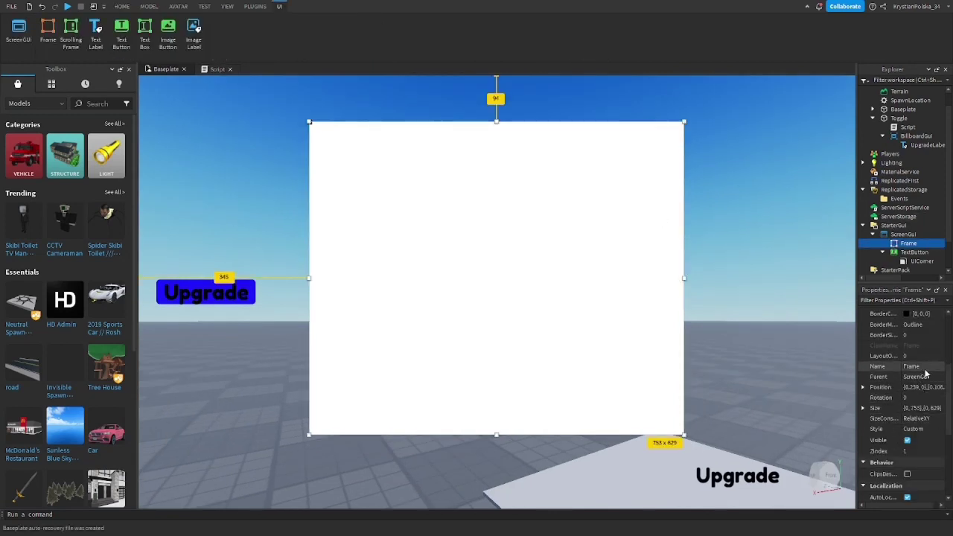
{"action": "left_click", "coordinate": [924, 370]}
{"action": "type", "text": "mai"}
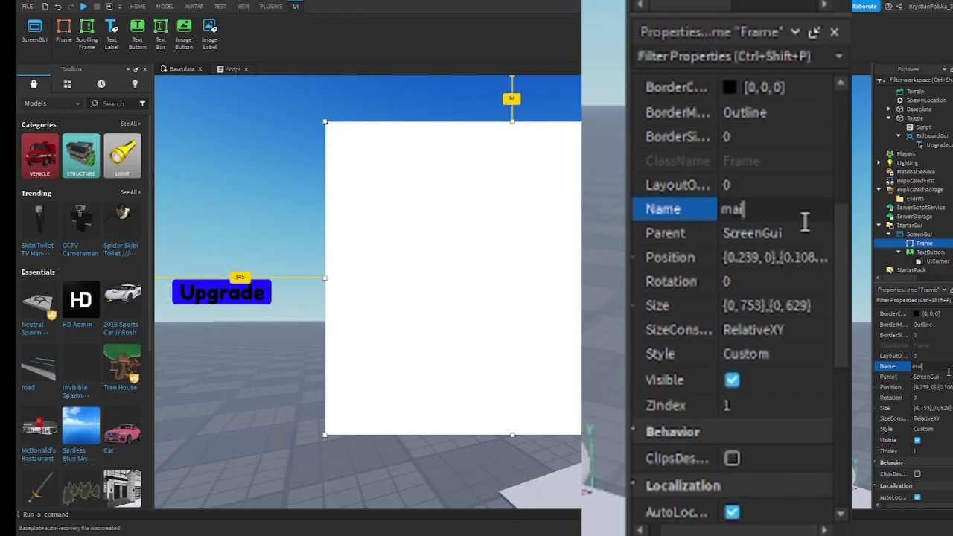
{"action": "key", "text": "BackSpace"}
{"action": "key", "text": "BackSpace"}
{"action": "type", "text": "Main"}
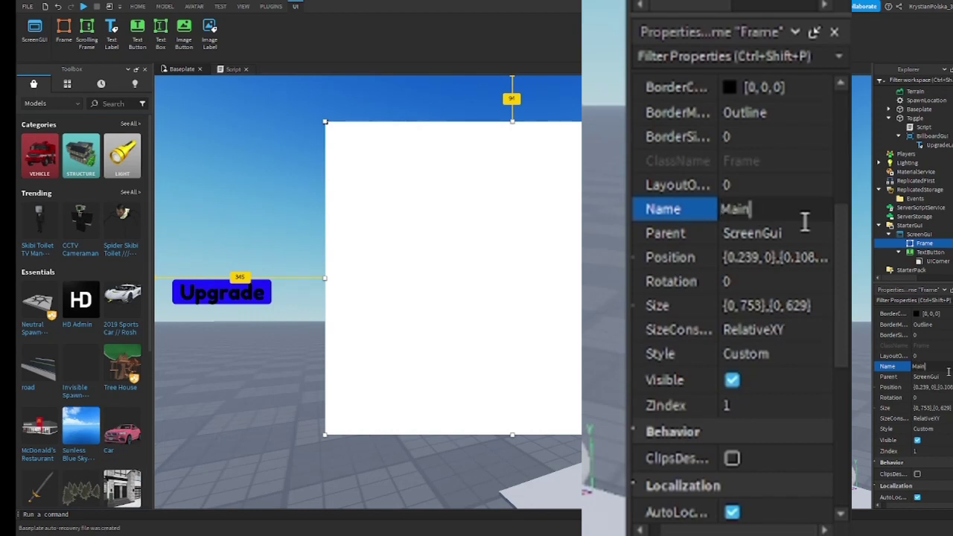
{"action": "type", "text": "Frame"}
{"action": "key", "text": "Return"}
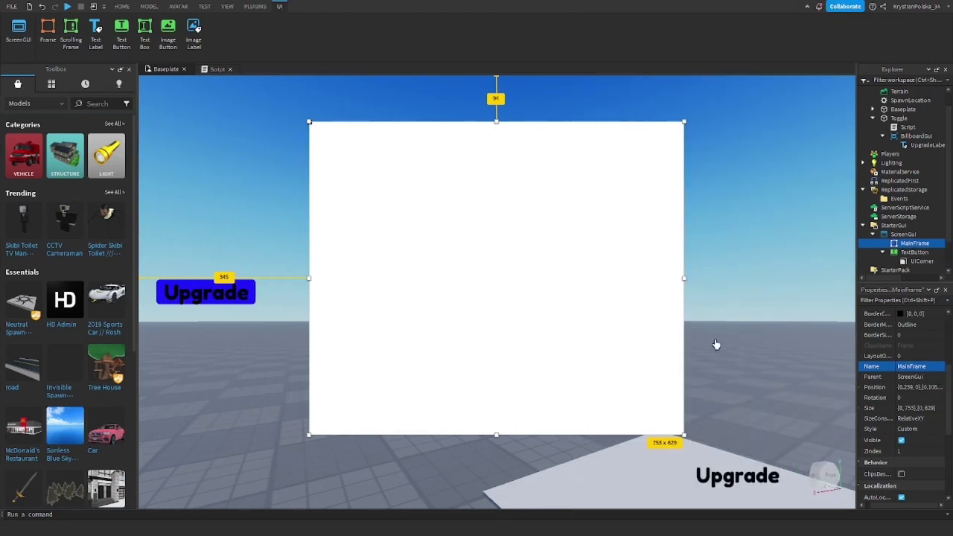
{"action": "left_click", "coordinate": [733, 274]}
{"action": "left_click", "coordinate": [913, 244]}
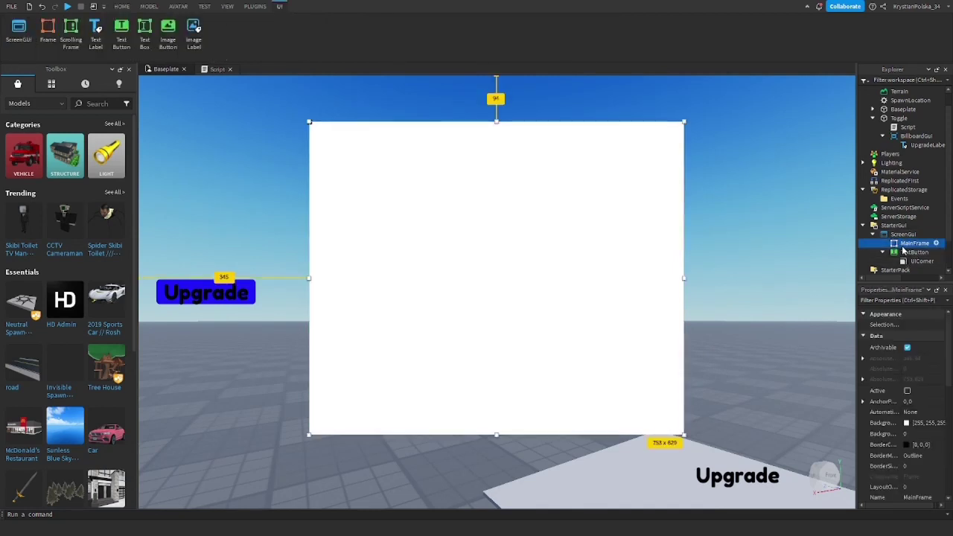
Step: Add a LocalScript to the TextButton and clear its default print line
{"action": "left_click", "coordinate": [904, 253]}
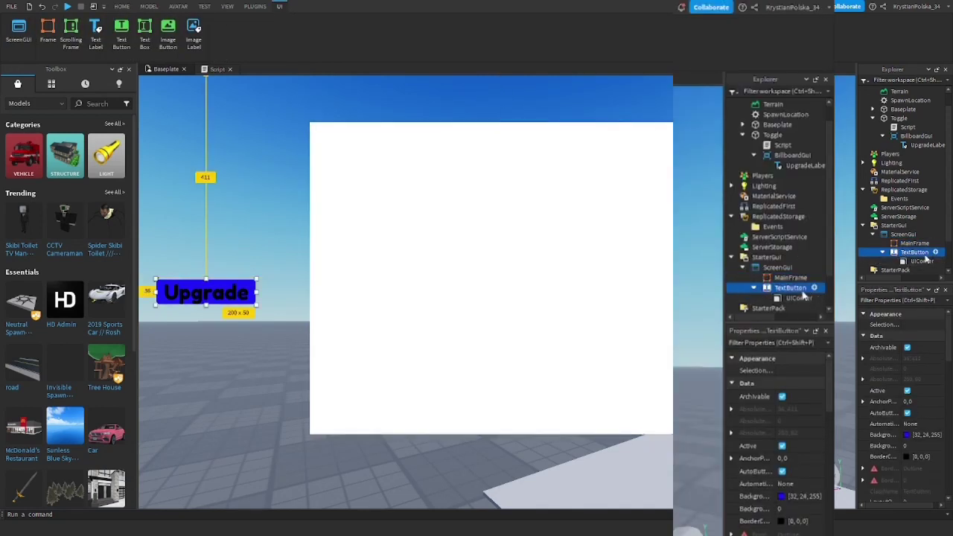
{"action": "left_click", "coordinate": [936, 253]}
{"action": "left_click", "coordinate": [887, 298]}
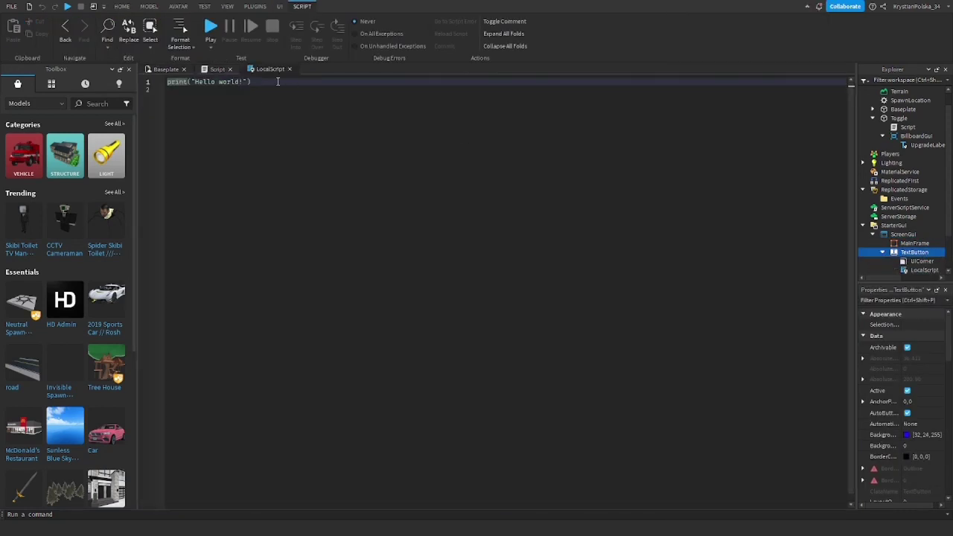
{"action": "left_click_drag", "start_coordinate": [277, 81], "coordinate": [96, 63]}
{"action": "key", "text": "BackSpace"}
Step: Write a script.Parent.MouseButton1Up:Connect handler with an empty function in the LocalScript
{"action": "type", "text": "script.Parent."}
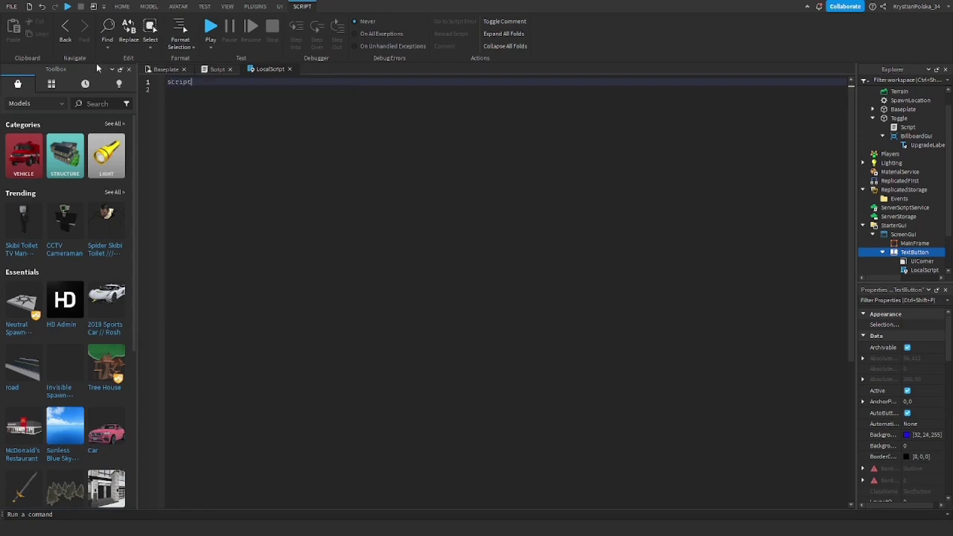
{"action": "type", "text": "Mo"}
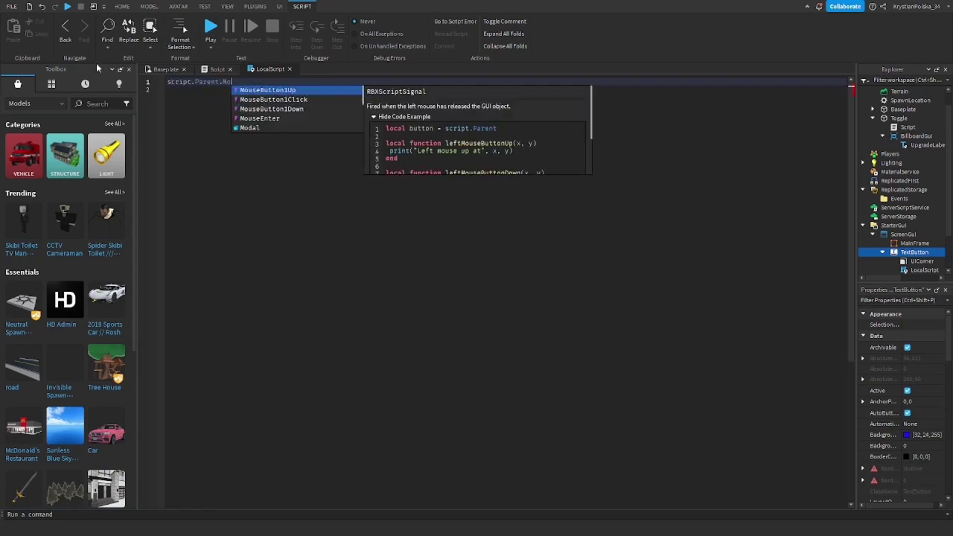
{"action": "key", "text": "Return"}
{"action": "type", "text": ":"}
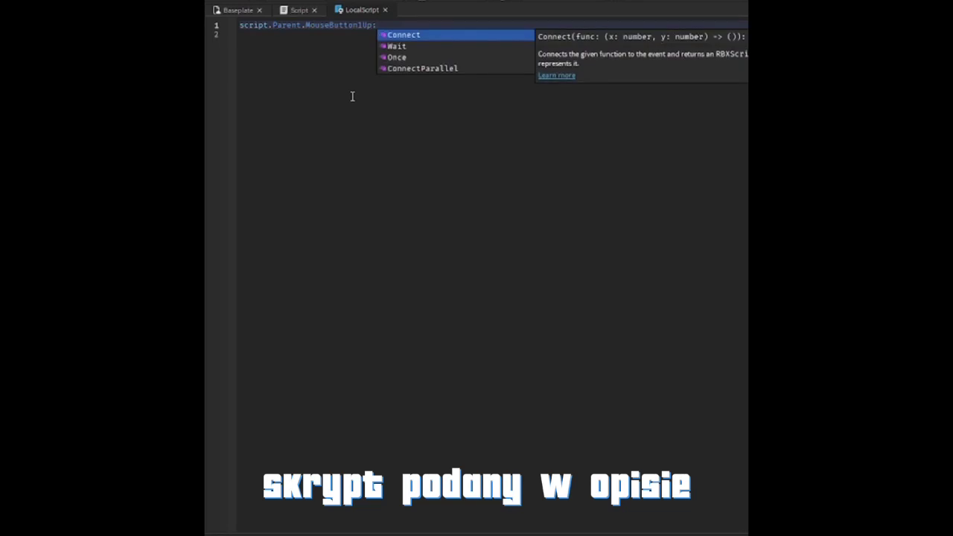
{"action": "key", "text": "Return"}
{"action": "type", "text": "fun"}
{"action": "key", "text": "Return"}
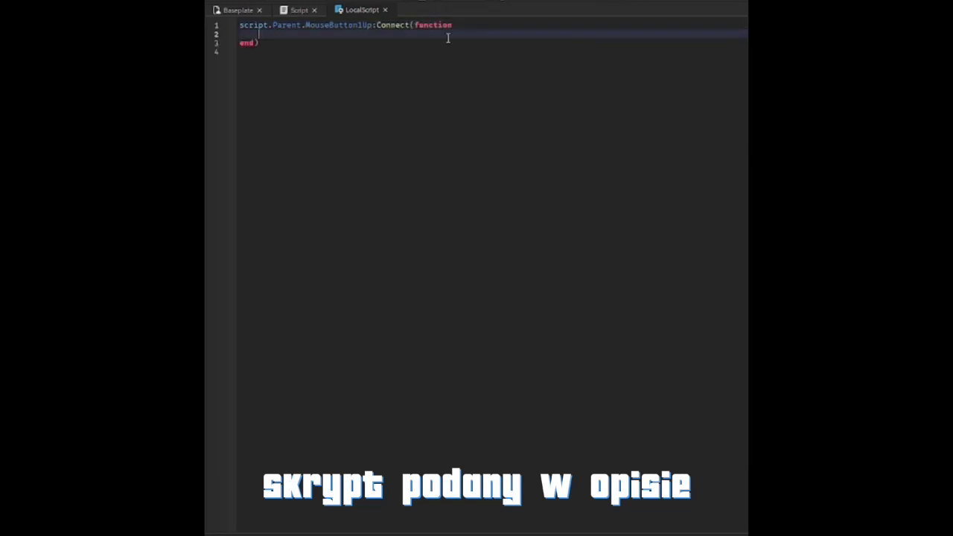
{"action": "left_click", "coordinate": [474, 23]}
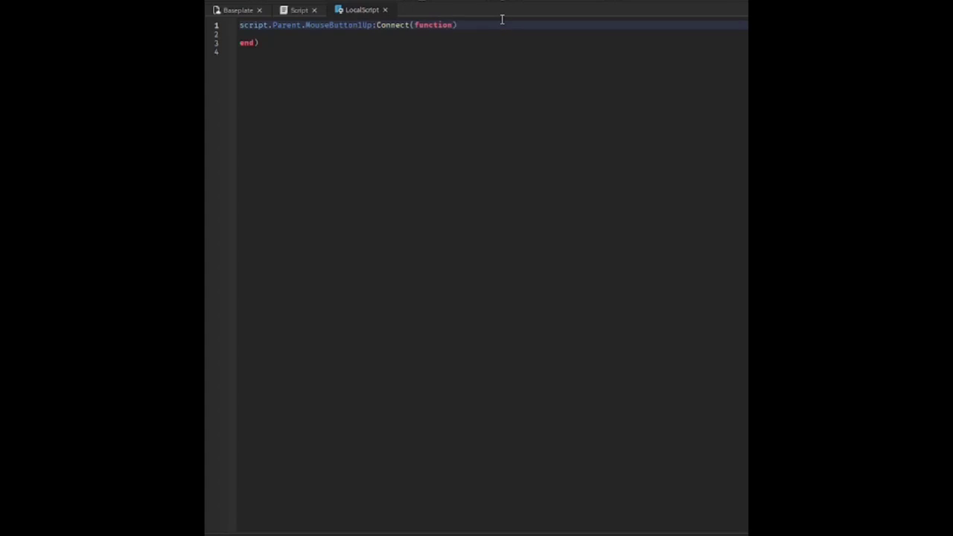
{"action": "type", "text": "()"}
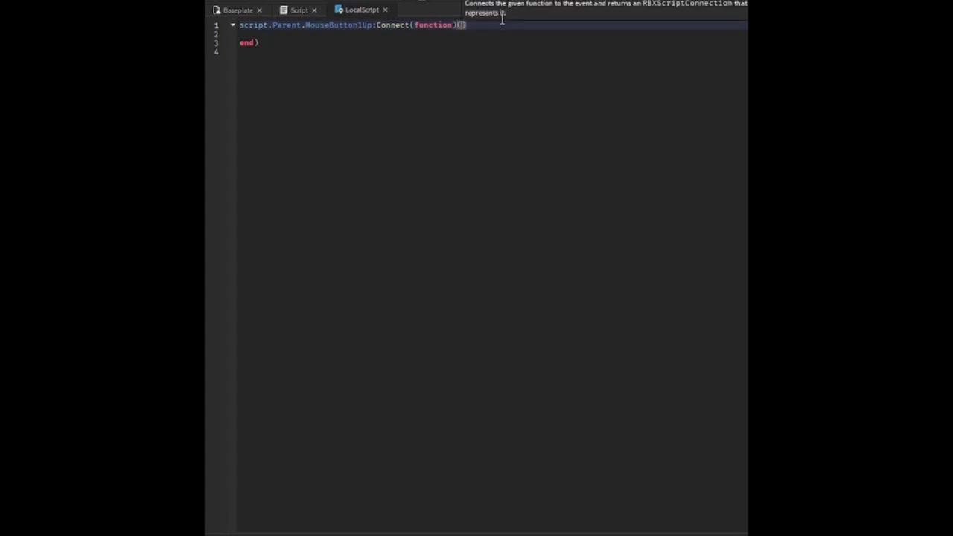
Step: Fill the handler's body with script.Parent.Parent.MainFrame.Visible = true
{"action": "left_click", "coordinate": [281, 34]}
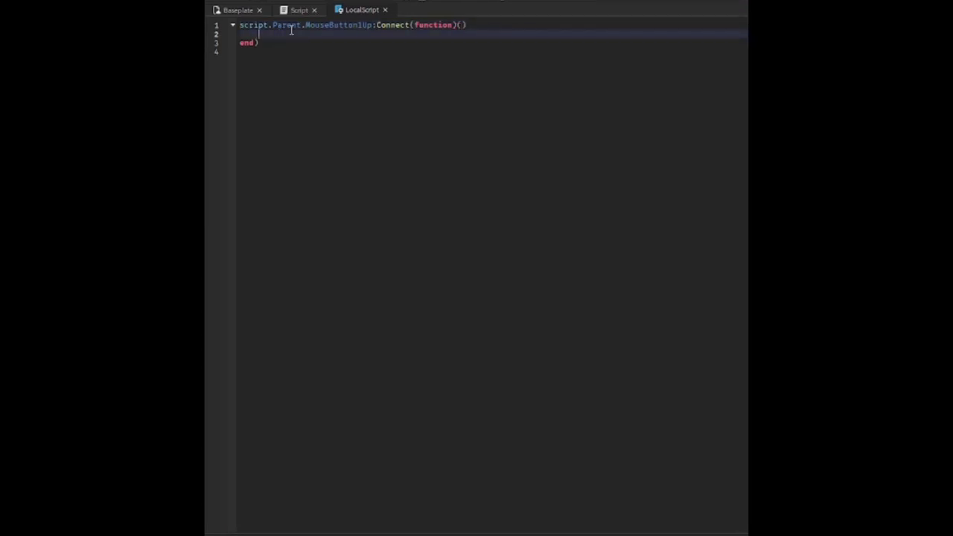
{"action": "type", "text": "script.Parent."}
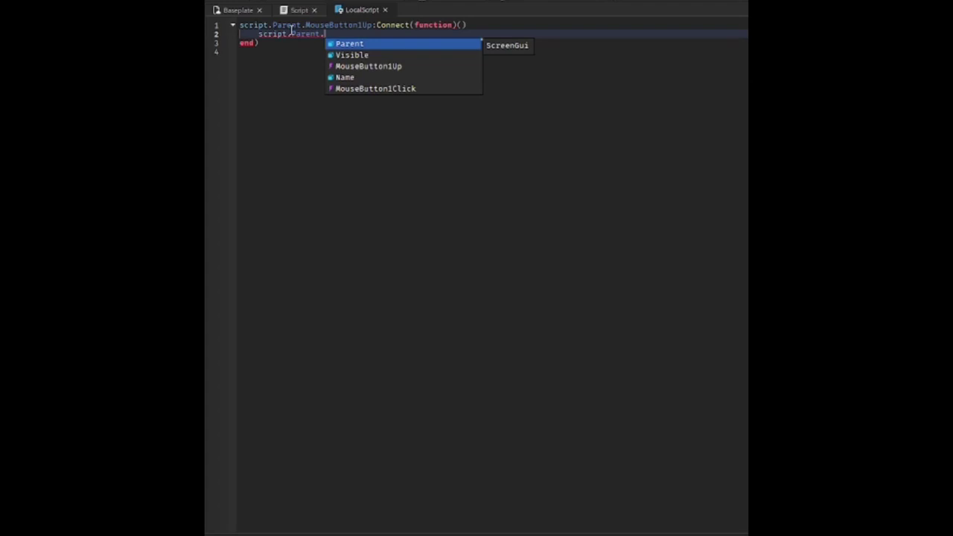
{"action": "type", "text": "Main"}
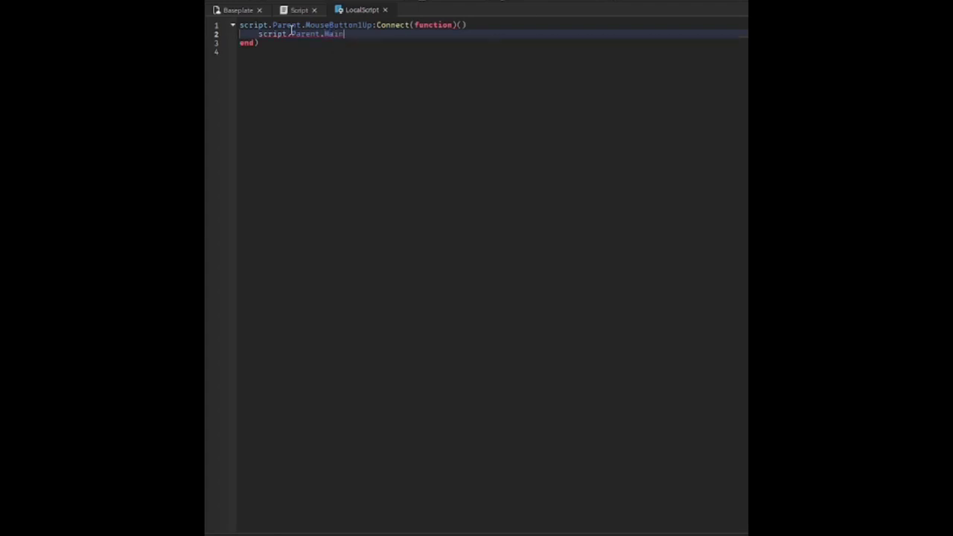
{"action": "type", "text": ".functi"}
{"action": "type", "text": "Parent.MainFrame"}
{"action": "type", "text": ".Visible = true"}
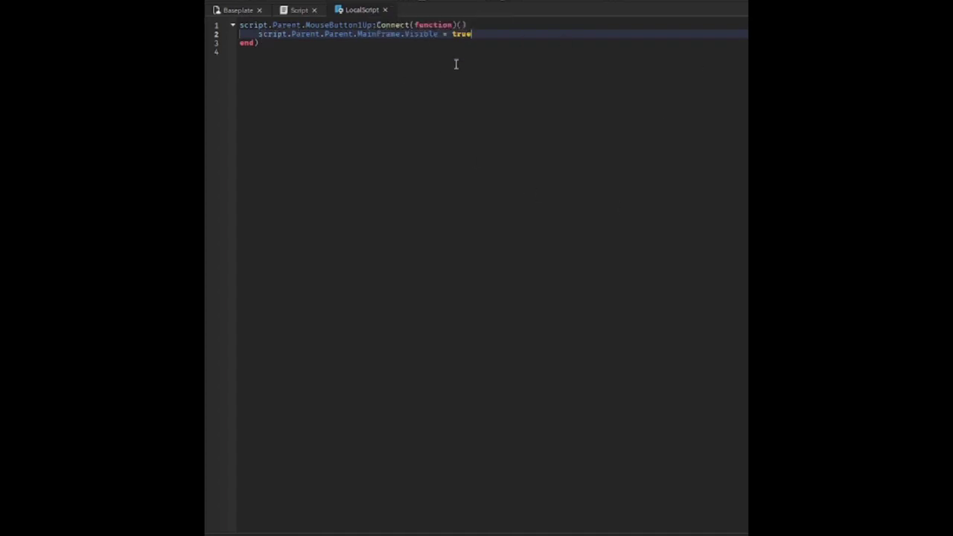
Step: Correct the handler's opening line to script.Parent.MouseButton1Up:Connect(function()
{"action": "left_click_drag", "start_coordinate": [472, 26], "coordinate": [411, 25]}
{"action": "key", "text": "BackSpace"}
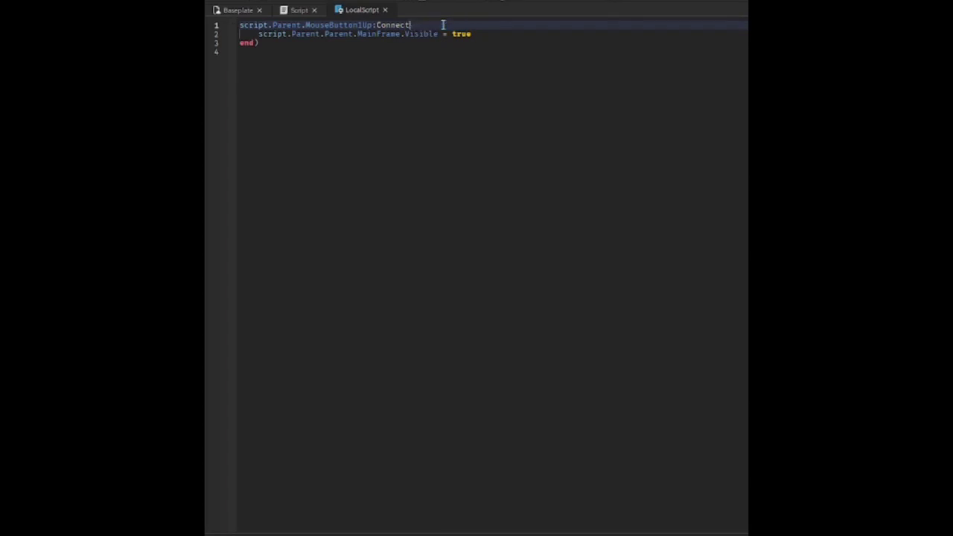
{"action": "type", "text": "(f"}
{"action": "key", "text": "Tab"}
{"action": "type", "text": "("}
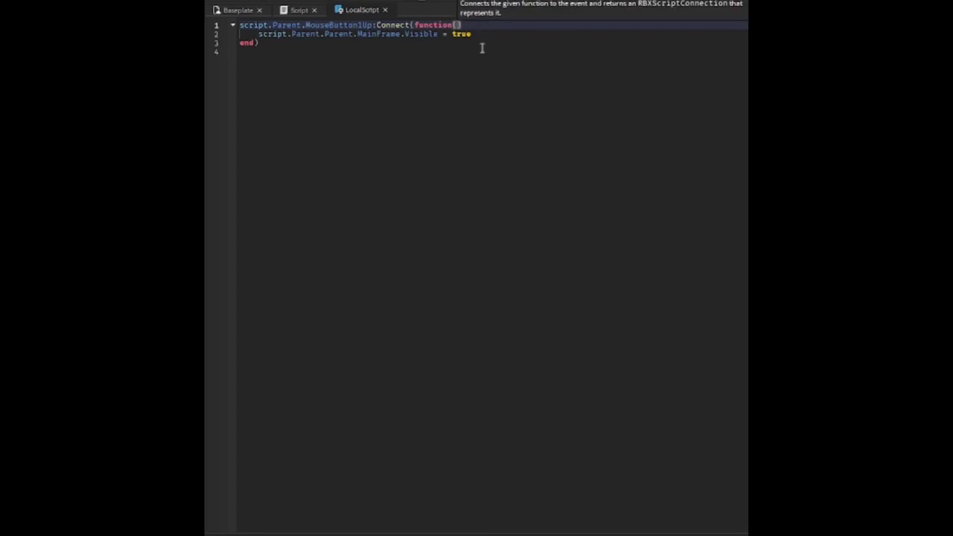
{"action": "left_click", "coordinate": [486, 34]}
Step: Close the LocalScript, return to the Baseplate view, and delete the TextButton with its contents from the ScreenGui
{"action": "left_click", "coordinate": [239, 13]}
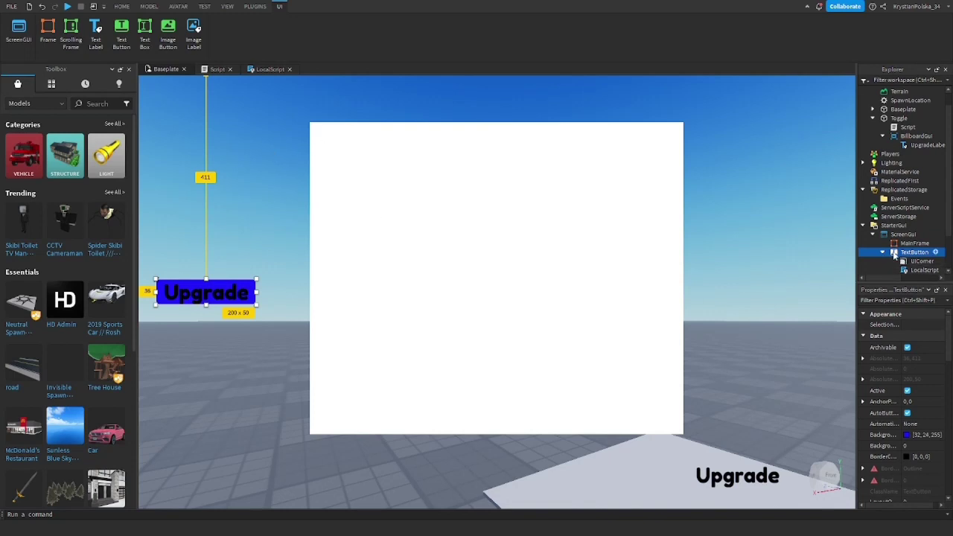
{"action": "right_click_drag", "start_coordinate": [740, 293], "coordinate": [732, 352]}
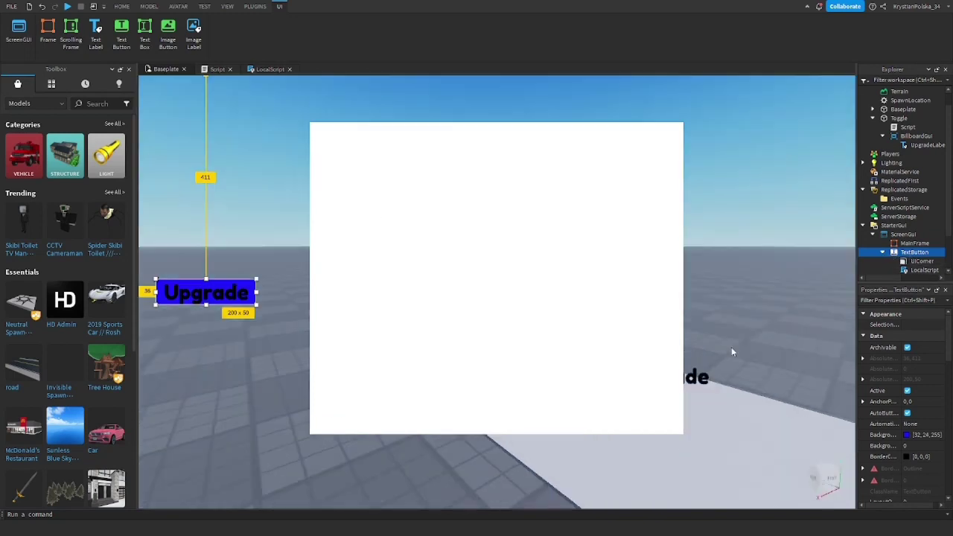
{"action": "left_click", "coordinate": [270, 70]}
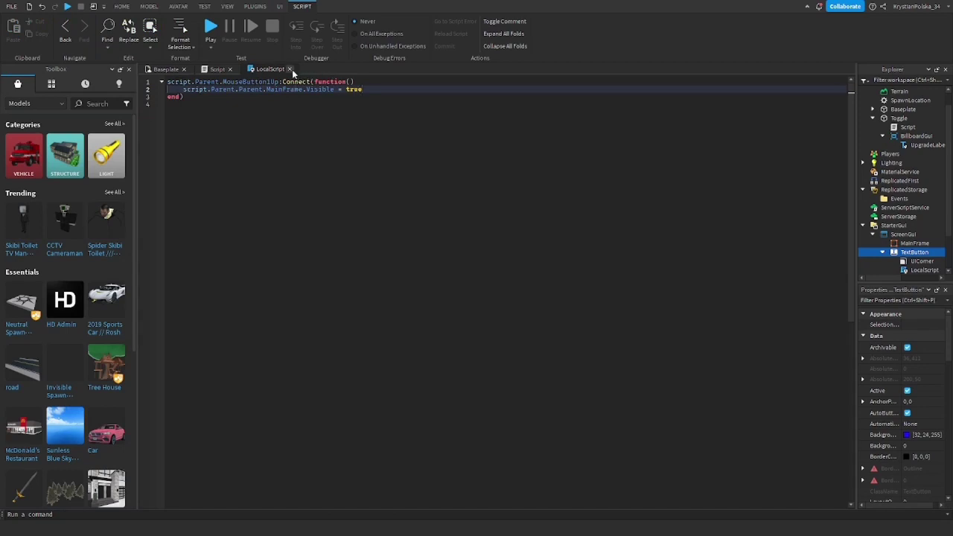
{"action": "left_click", "coordinate": [290, 69]}
{"action": "left_click", "coordinate": [161, 69]}
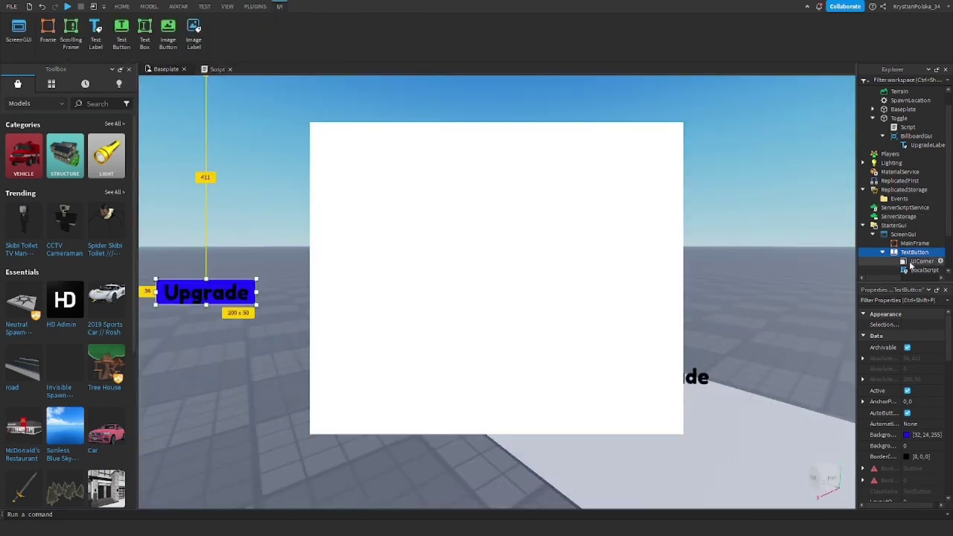
{"action": "key", "text": "Delete"}
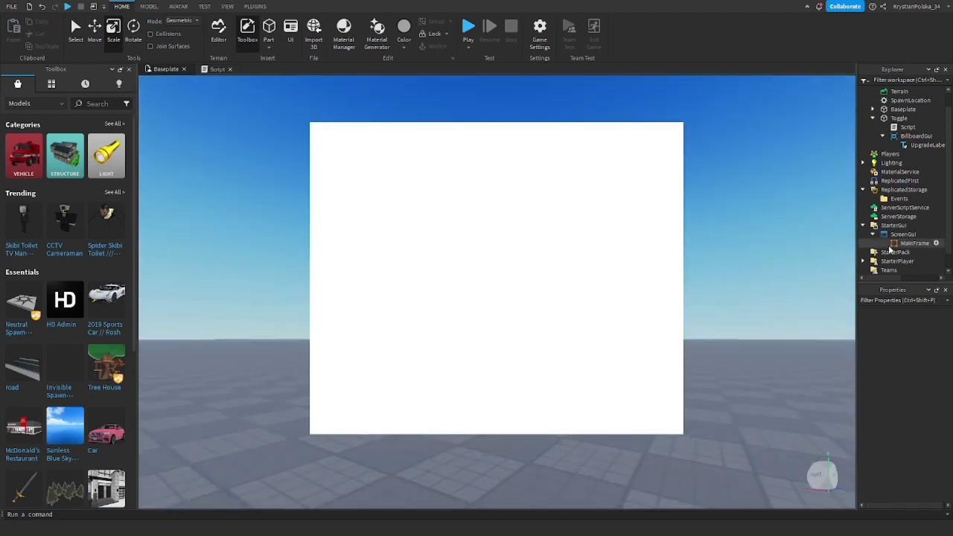
Step: Set the MainFrame's background color to light blue, RGB 38, 186, 255
{"action": "left_click", "coordinate": [903, 243]}
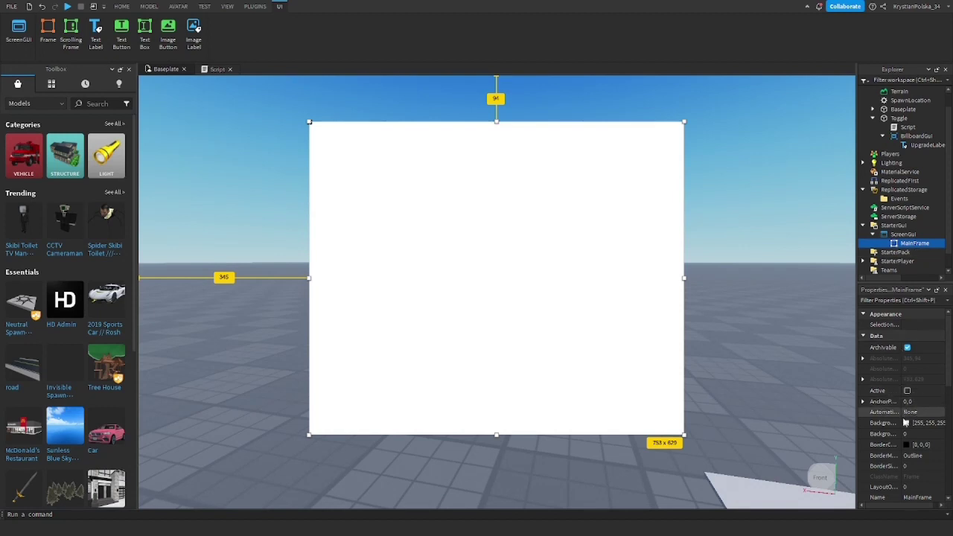
{"action": "left_click", "coordinate": [906, 423]}
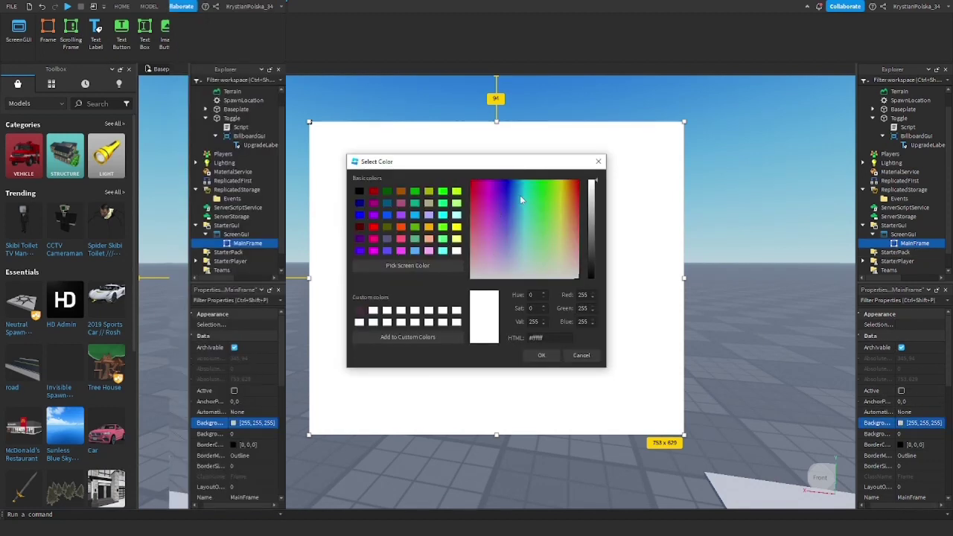
{"action": "left_click", "coordinate": [519, 195]}
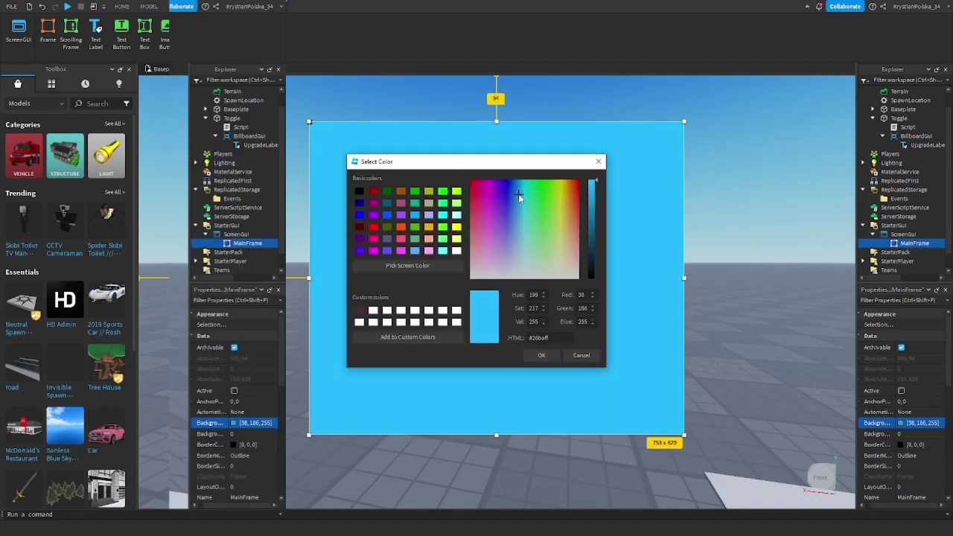
{"action": "left_click", "coordinate": [538, 356]}
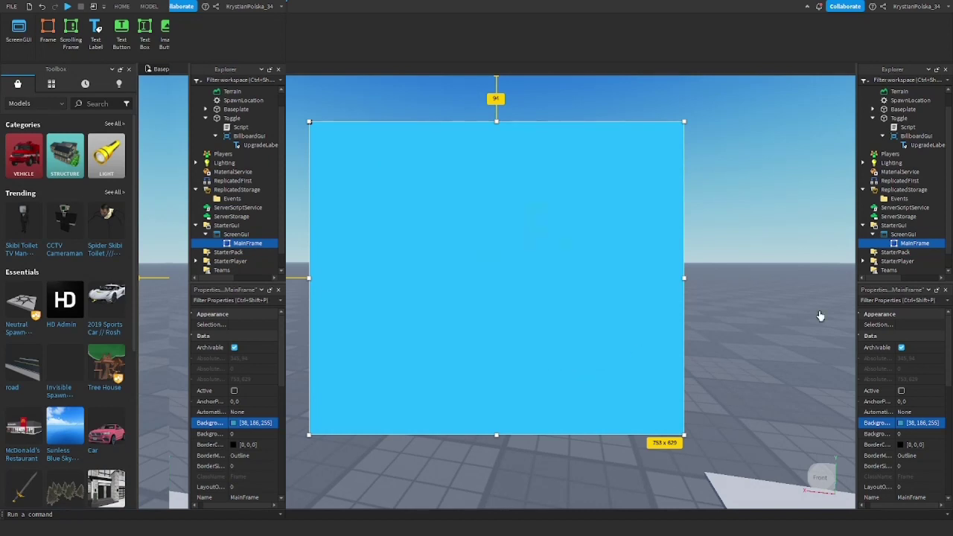
Step: Insert a ScrollingFrame into the MainFrame and size it to about 753 x 458, filling the area below the header strip
{"action": "left_click", "coordinate": [771, 190]}
{"action": "left_click", "coordinate": [246, 243]}
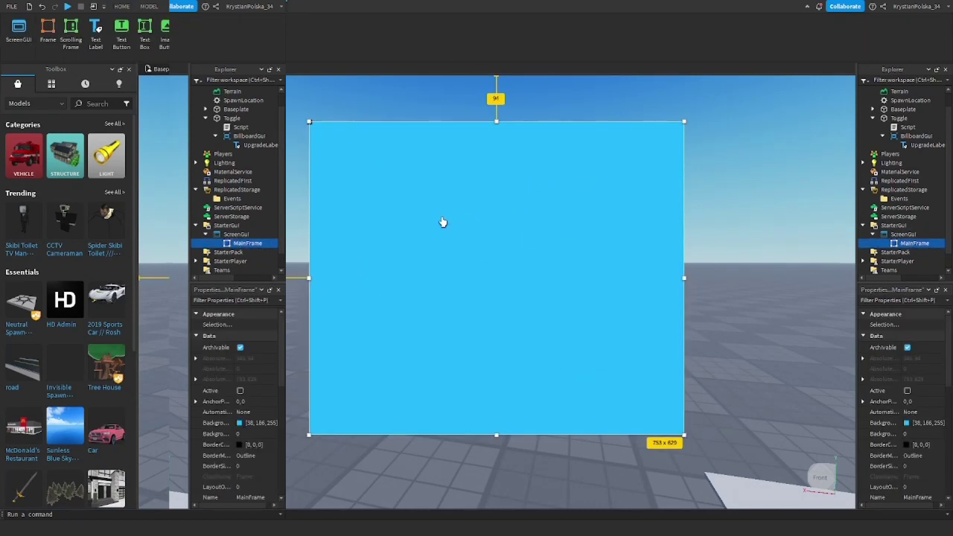
{"action": "left_click", "coordinate": [269, 243]}
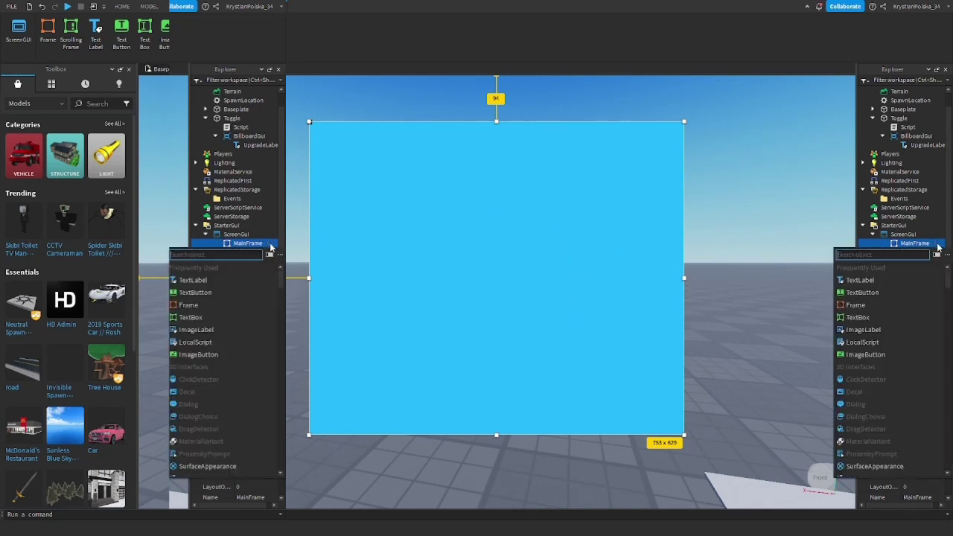
{"action": "type", "text": "scr"}
{"action": "left_click", "coordinate": [213, 330]}
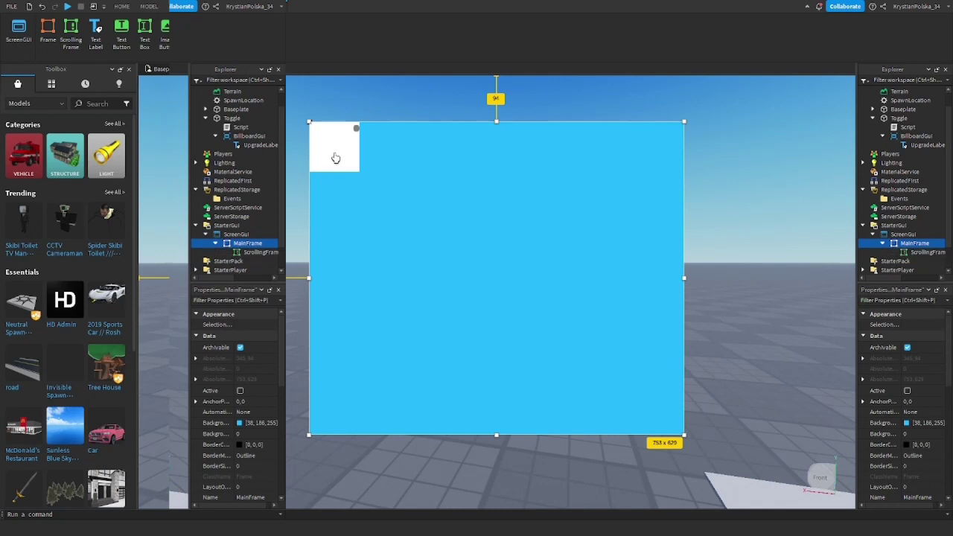
{"action": "left_click_drag", "start_coordinate": [335, 158], "coordinate": [687, 262]}
{"action": "left_click_drag", "start_coordinate": [496, 259], "coordinate": [511, 442]}
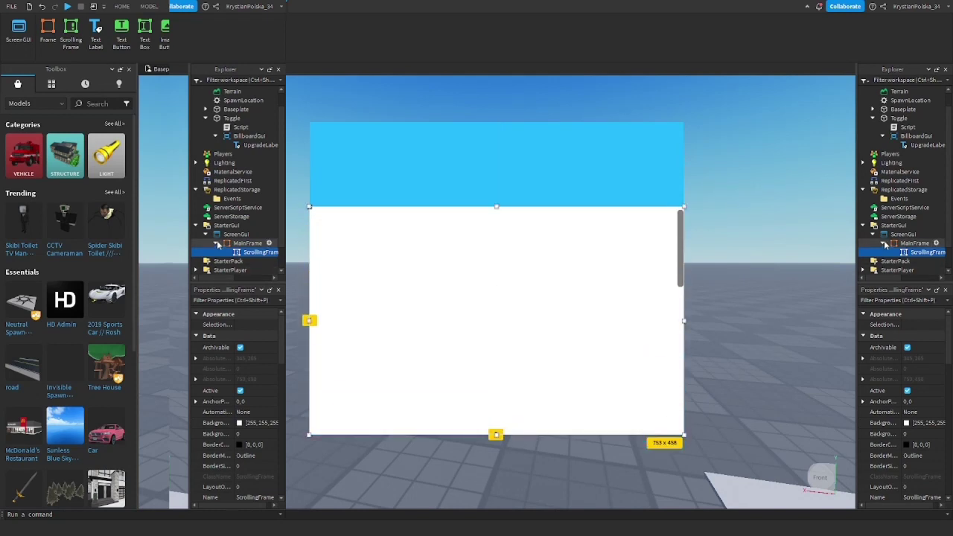
Step: Add a UICorner to the MainFrame to round its corners
{"action": "left_click", "coordinate": [920, 243]}
{"action": "left_click", "coordinate": [936, 245]}
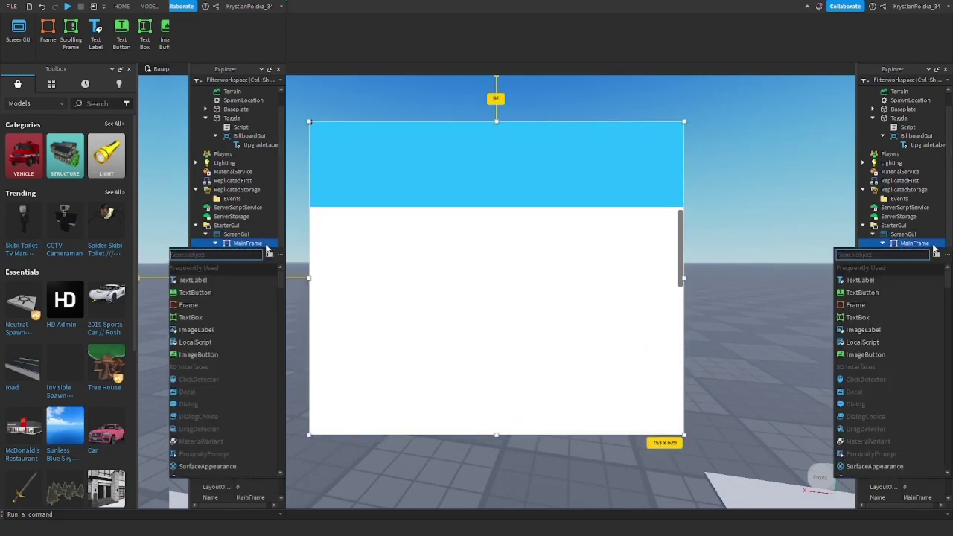
{"action": "type", "text": "UI"}
{"action": "left_click", "coordinate": [864, 293]}
{"action": "left_click", "coordinate": [718, 191]}
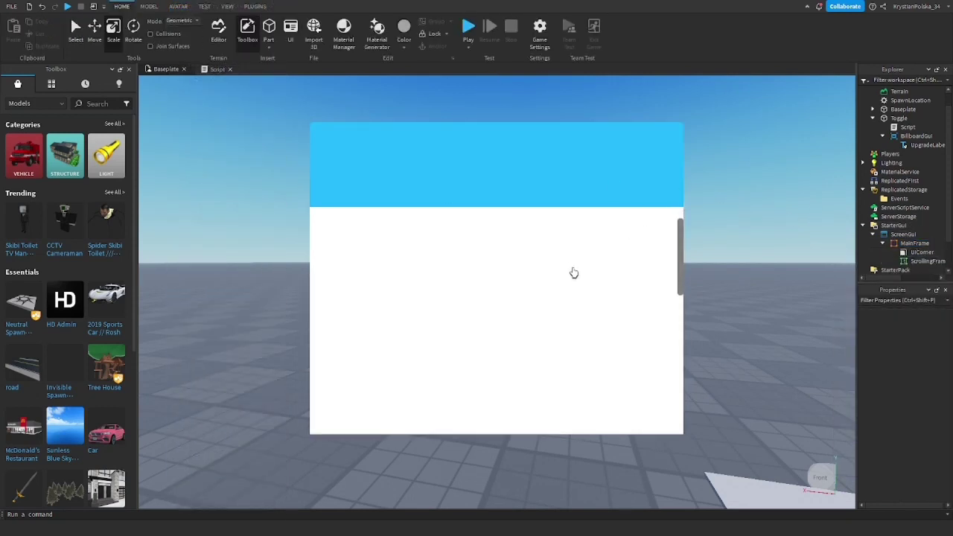
Step: Examine how the ScrollingFrame scrolls by moving through its canvas from top to bottom and back
{"action": "scroll", "coordinate": [572, 269], "scroll_direction": "down", "scroll_amount": 5}
{"action": "scroll", "coordinate": [573, 269], "scroll_direction": "up", "scroll_amount": 5}
{"action": "scroll", "coordinate": [572, 269], "scroll_direction": "down", "scroll_amount": 5}
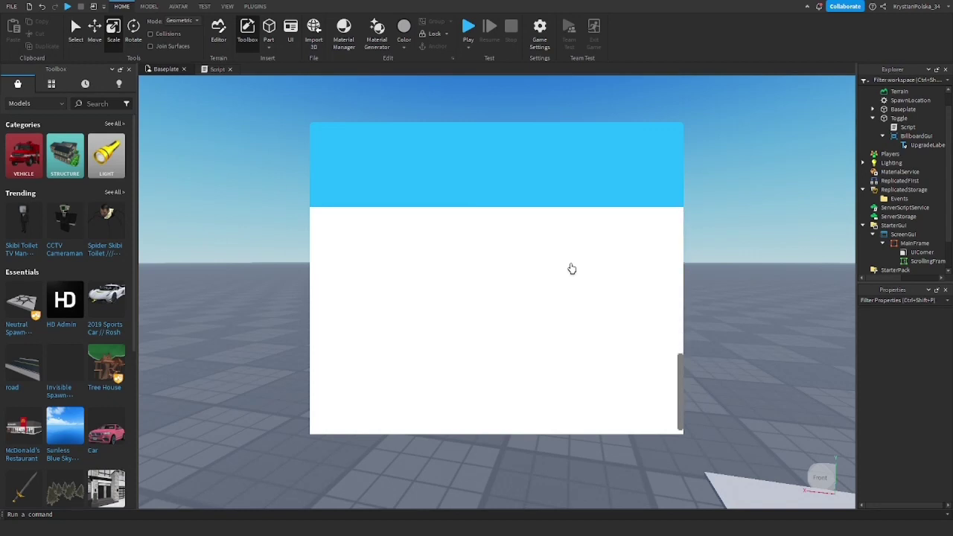
{"action": "scroll", "coordinate": [572, 269], "scroll_direction": "up", "scroll_amount": 5}
{"action": "scroll", "coordinate": [573, 268], "scroll_direction": "down", "scroll_amount": 3}
{"action": "scroll", "coordinate": [572, 269], "scroll_direction": "up", "scroll_amount": 3}
{"action": "scroll", "coordinate": [572, 269], "scroll_direction": "down", "scroll_amount": 3}
{"action": "scroll", "coordinate": [572, 269], "scroll_direction": "up", "scroll_amount": 4}
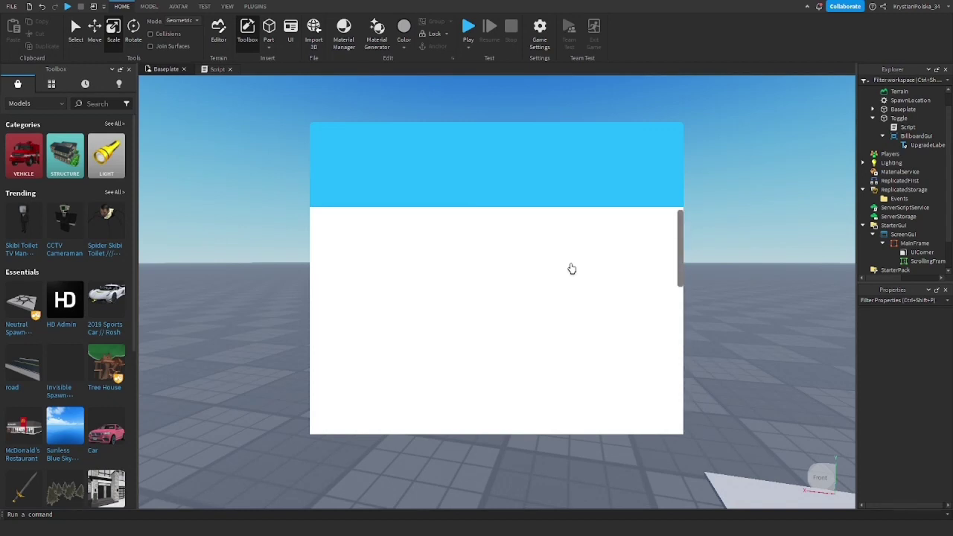
{"action": "mouse_move", "coordinate": [926, 235]}
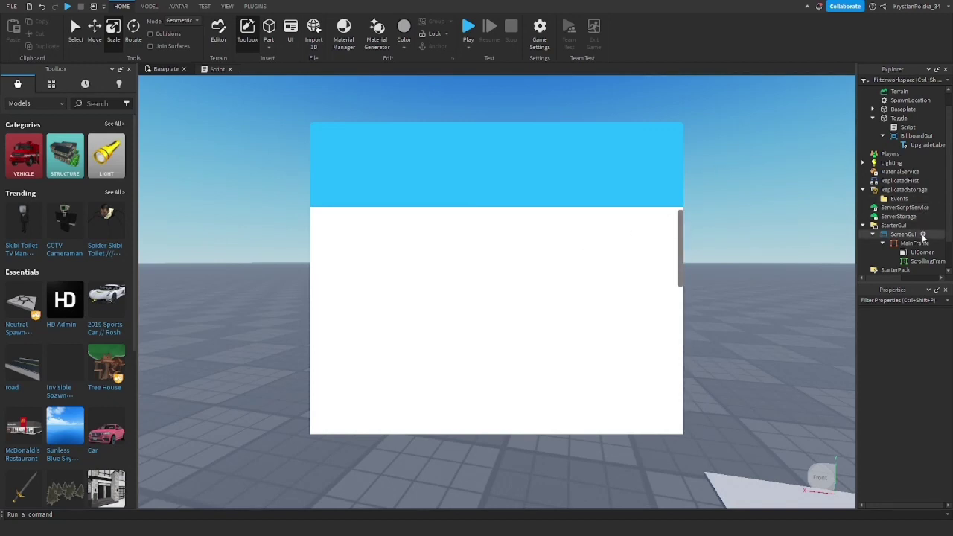
{"action": "scroll", "coordinate": [559, 256], "scroll_direction": "down", "scroll_amount": 5}
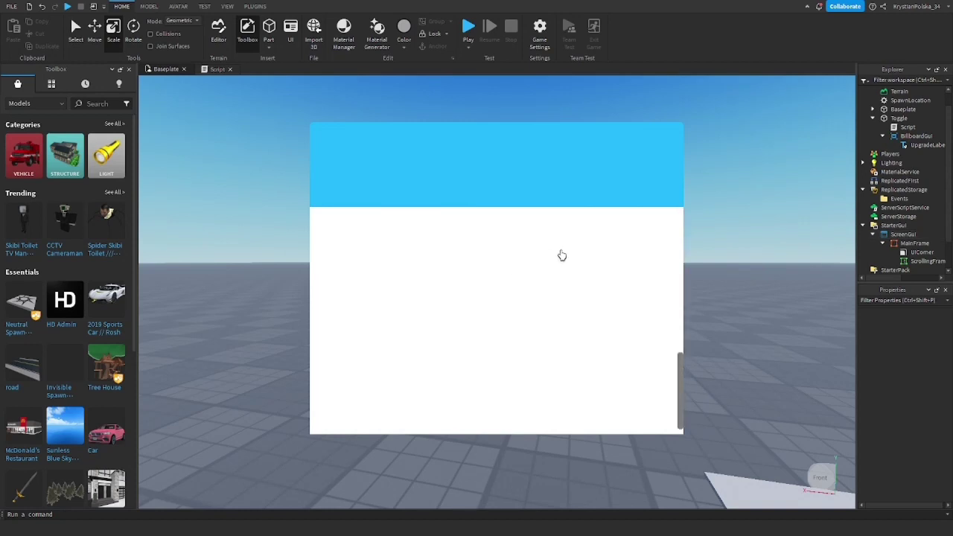
{"action": "scroll", "coordinate": [559, 256], "scroll_direction": "up", "scroll_amount": 4}
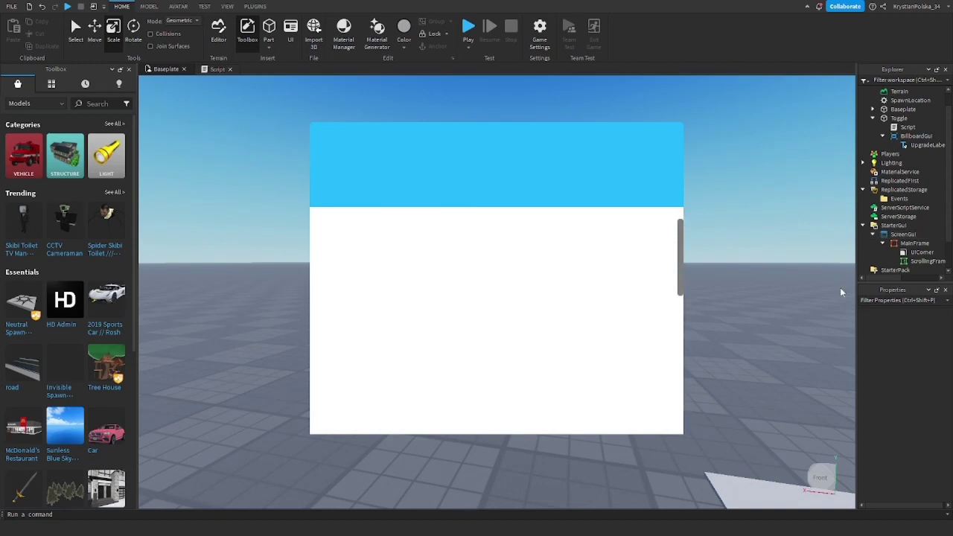
Step: Add a TextButton of about 262 x 132 to the MainFrame's blue header and place a duplicate of it to the right
{"action": "left_click", "coordinate": [936, 244]}
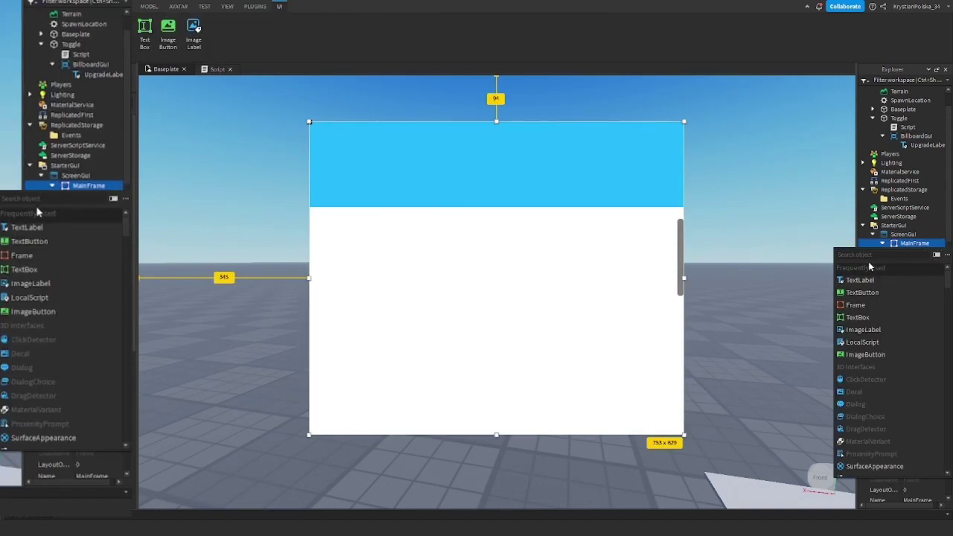
{"action": "type", "text": "text"}
{"action": "left_click", "coordinate": [872, 295]}
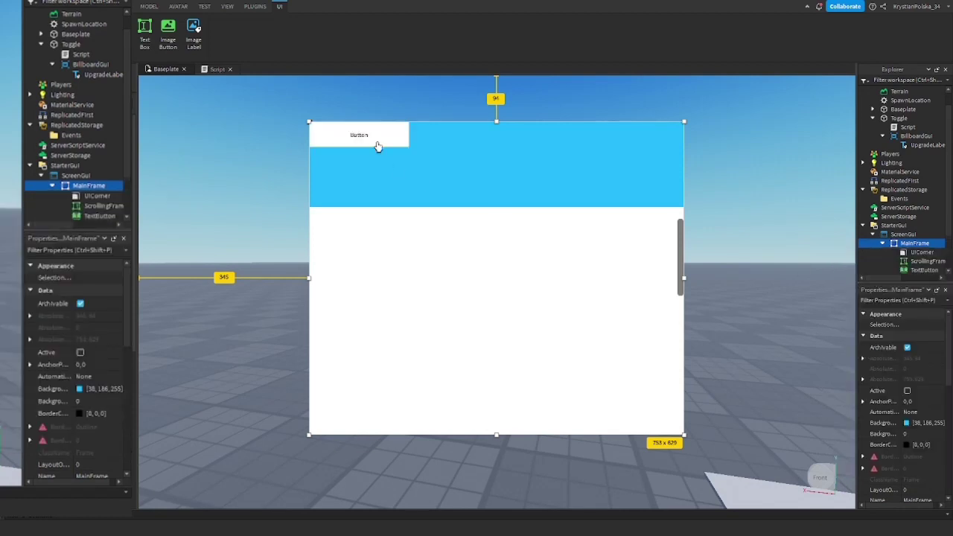
{"action": "left_click_drag", "start_coordinate": [378, 146], "coordinate": [437, 179]}
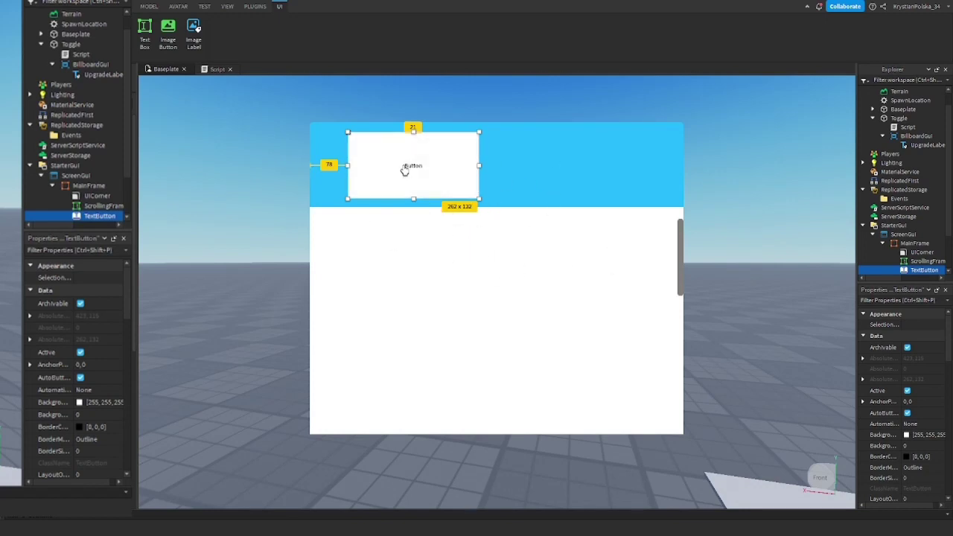
{"action": "key", "text": "ctrl+d"}
{"action": "left_click_drag", "start_coordinate": [404, 171], "coordinate": [562, 168]}
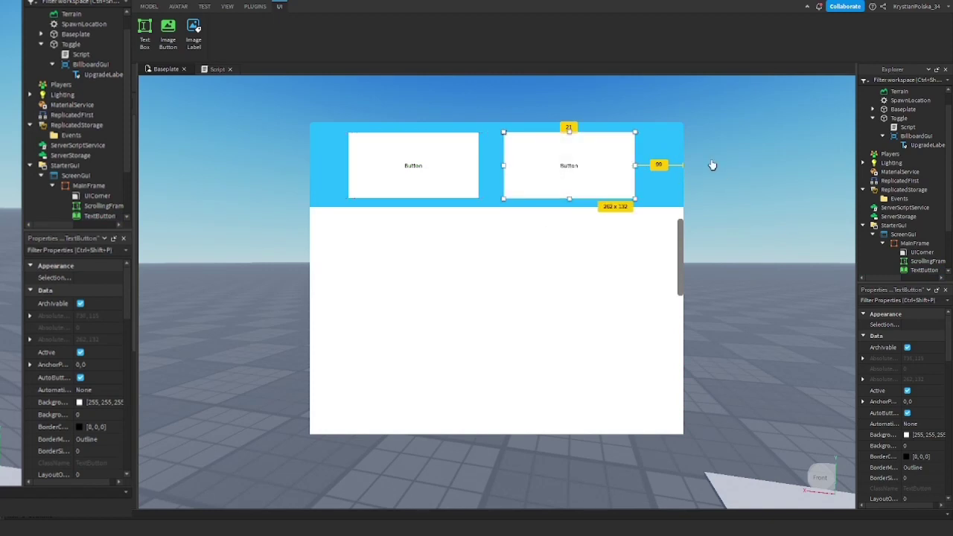
Step: Set the left TextButton's background color to yellow, RGB 255, 255, 21
{"action": "left_click", "coordinate": [425, 174]}
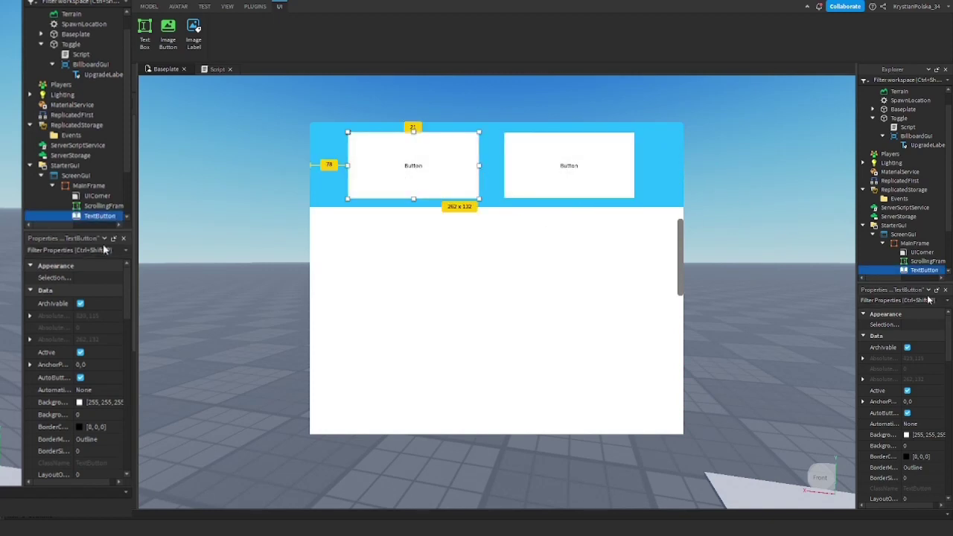
{"action": "left_click", "coordinate": [907, 435]}
{"action": "left_click", "coordinate": [560, 189]}
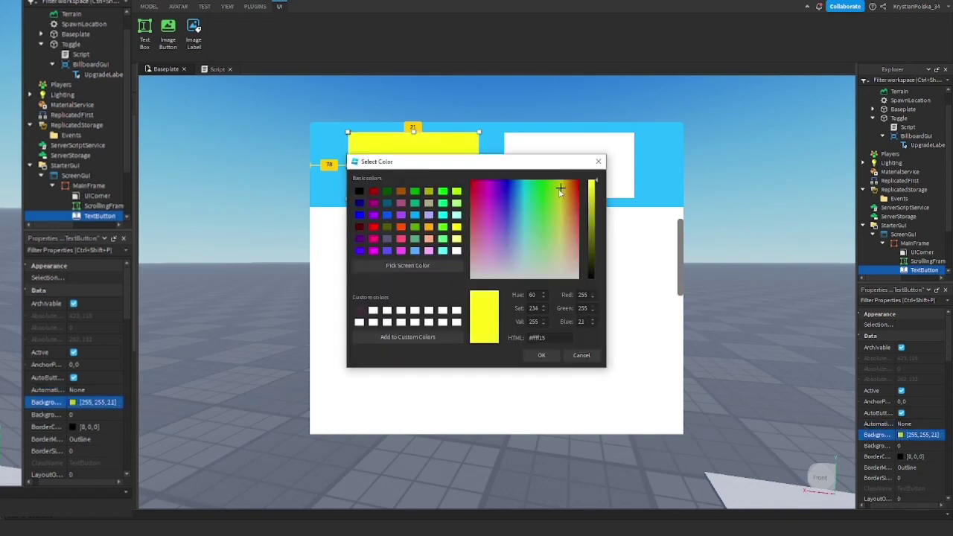
{"action": "left_click", "coordinate": [543, 356]}
Step: Set the yellow button's font to Fredoka One and turn on TextScaled
{"action": "scroll", "coordinate": [896, 445], "scroll_direction": "down", "scroll_amount": 8}
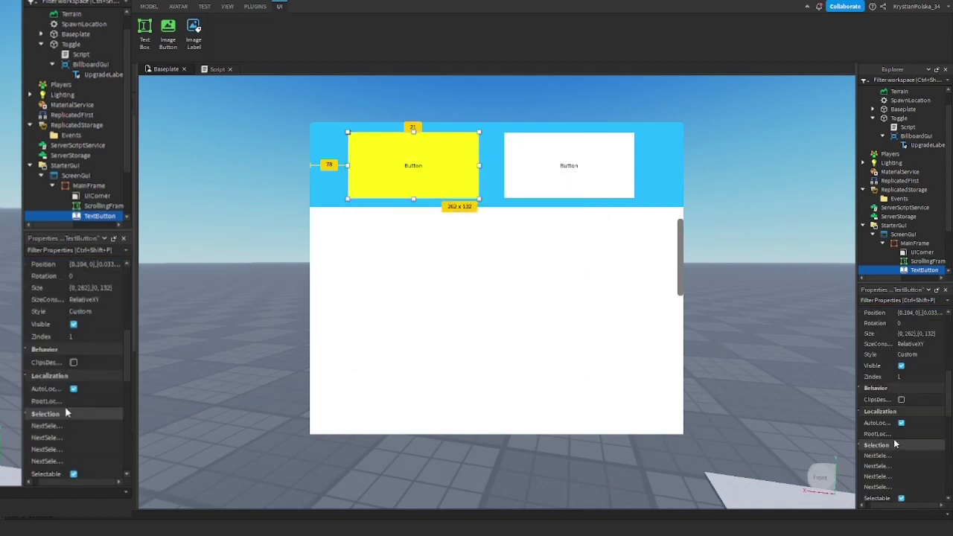
{"action": "left_click", "coordinate": [105, 358]}
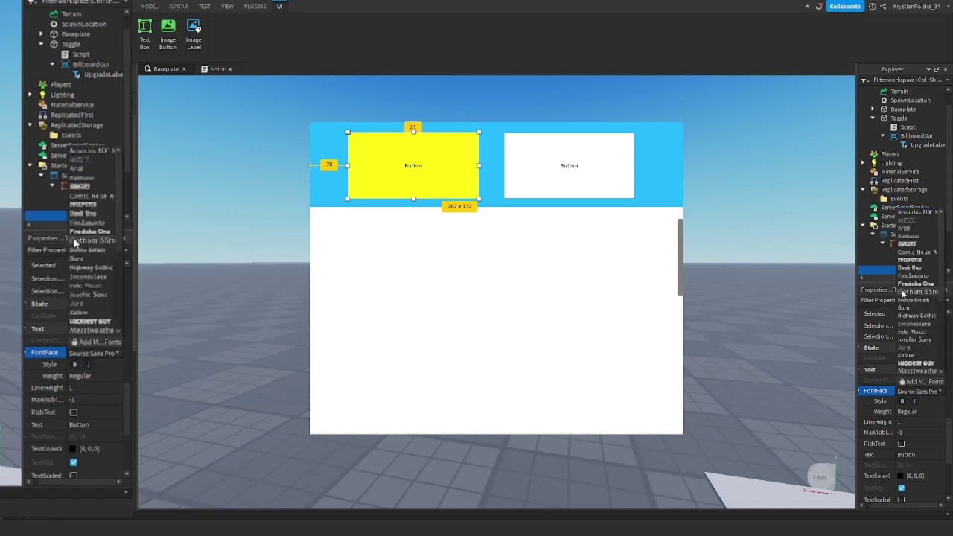
{"action": "left_click", "coordinate": [89, 238]}
{"action": "scroll", "coordinate": [75, 362], "scroll_direction": "down", "scroll_amount": 3}
{"action": "left_click", "coordinate": [901, 369]}
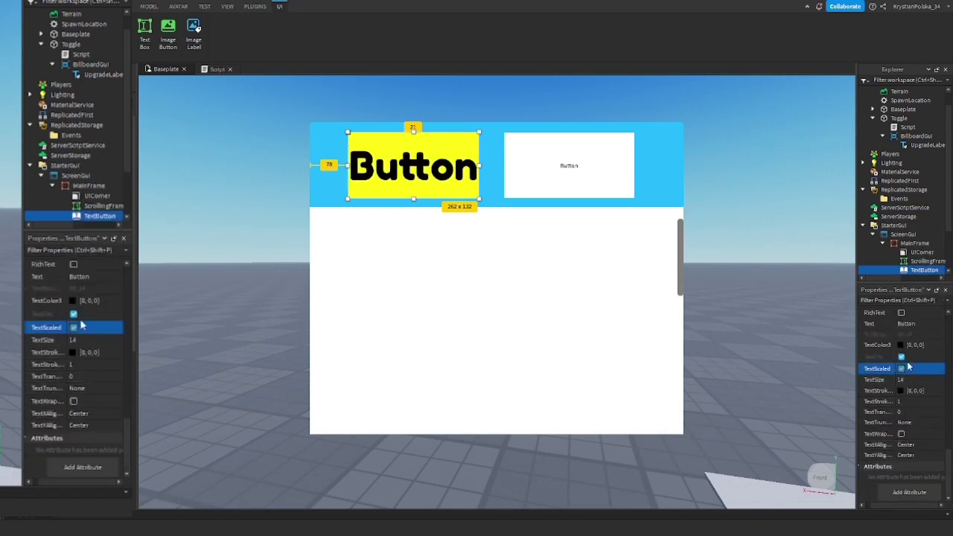
Step: Set the yellow button's text to "Upgrade Coins"
{"action": "left_click", "coordinate": [936, 323]}
{"action": "key", "text": "BackSpace"}
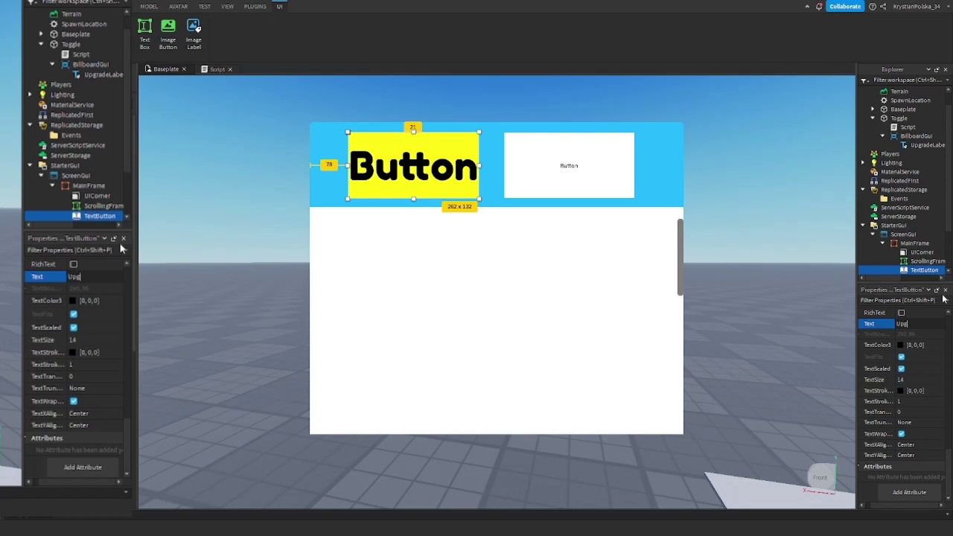
{"action": "type", "text": "Upgrade Coins"}
{"action": "key", "text": "Return"}
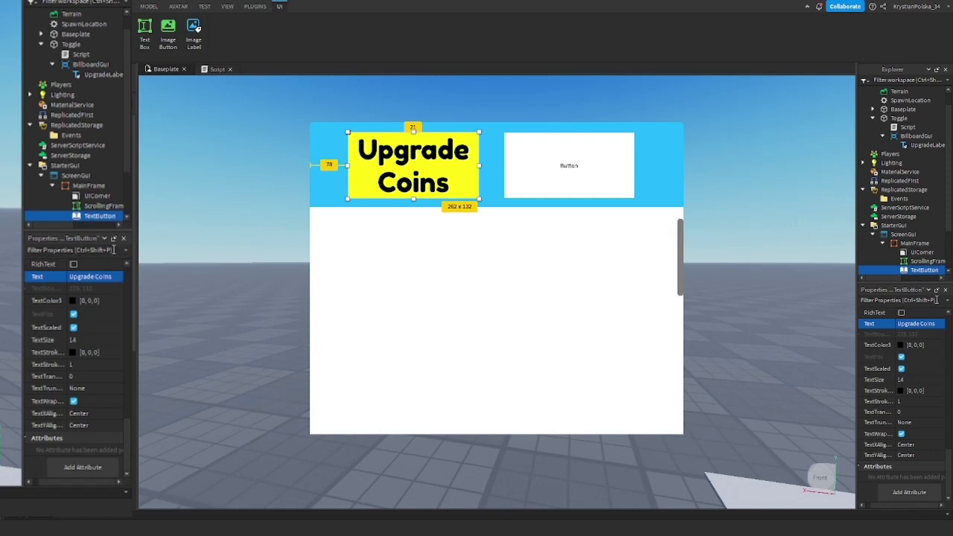
Step: Set the text of the white button in the header to "Upgrade Power"
{"action": "left_click", "coordinate": [600, 195]}
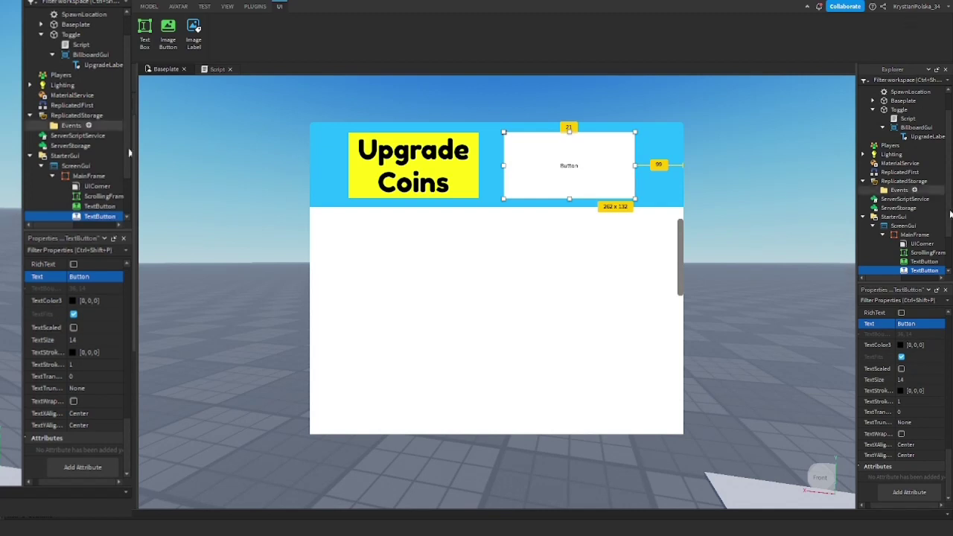
{"action": "scroll", "coordinate": [950, 215], "scroll_direction": "down", "scroll_amount": 2}
{"action": "scroll", "coordinate": [928, 363], "scroll_direction": "up", "scroll_amount": 1}
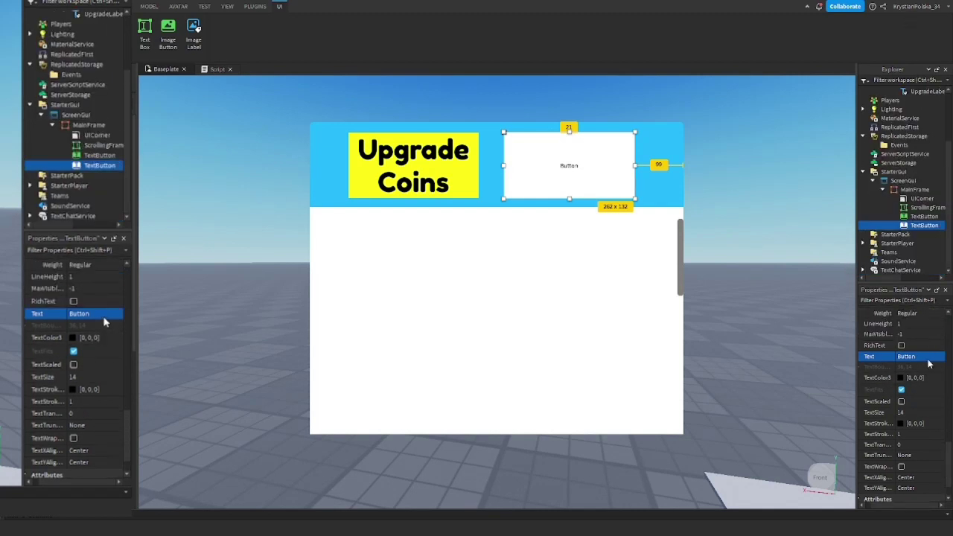
{"action": "left_click", "coordinate": [931, 358]}
{"action": "key", "text": "BackSpace"}
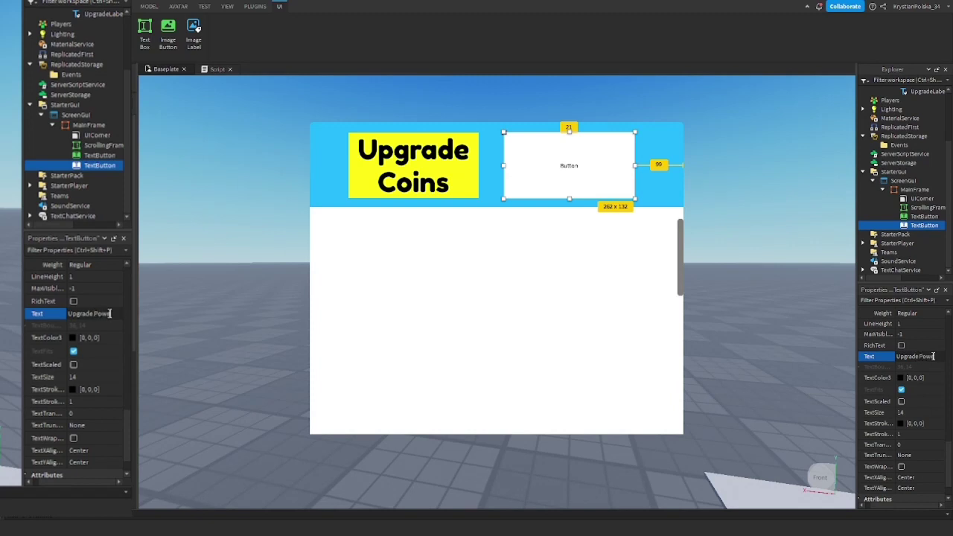
{"action": "key", "text": "Return"}
{"action": "left_click", "coordinate": [942, 357]}
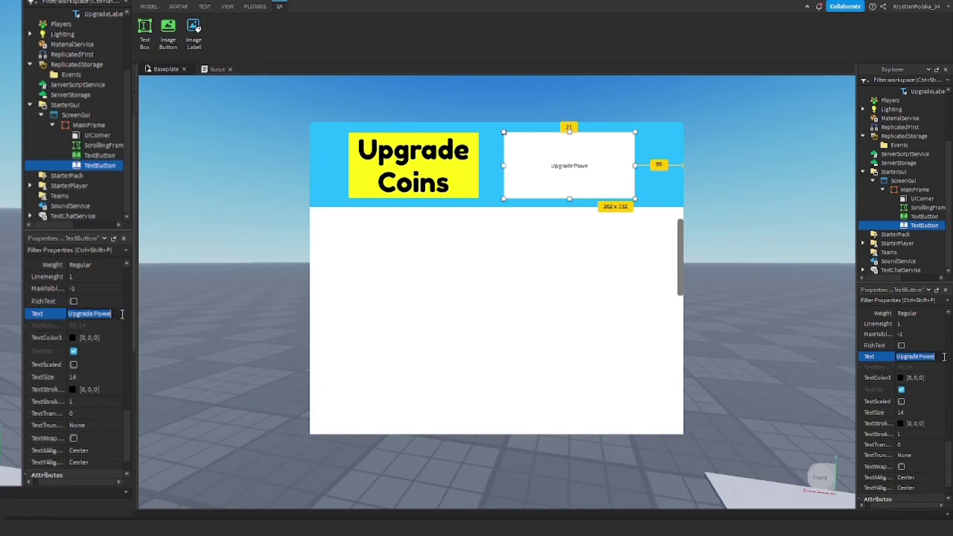
{"action": "key", "text": "End"}
{"action": "type", "text": "r"}
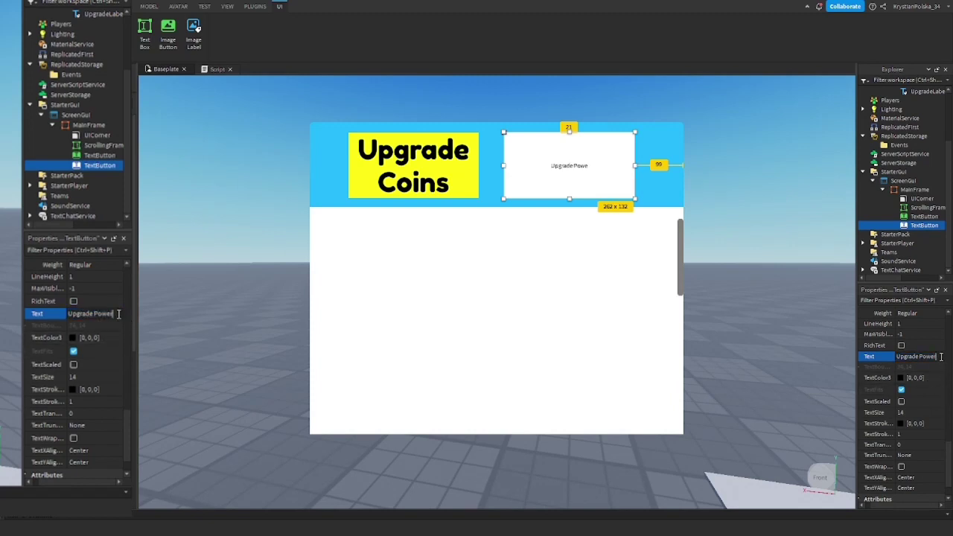
{"action": "key", "text": "Return"}
Step: Turn on TextScaled for the Upgrade Power button and set its font to Fredoka One
{"action": "scroll", "coordinate": [931, 393], "scroll_direction": "down", "scroll_amount": 2}
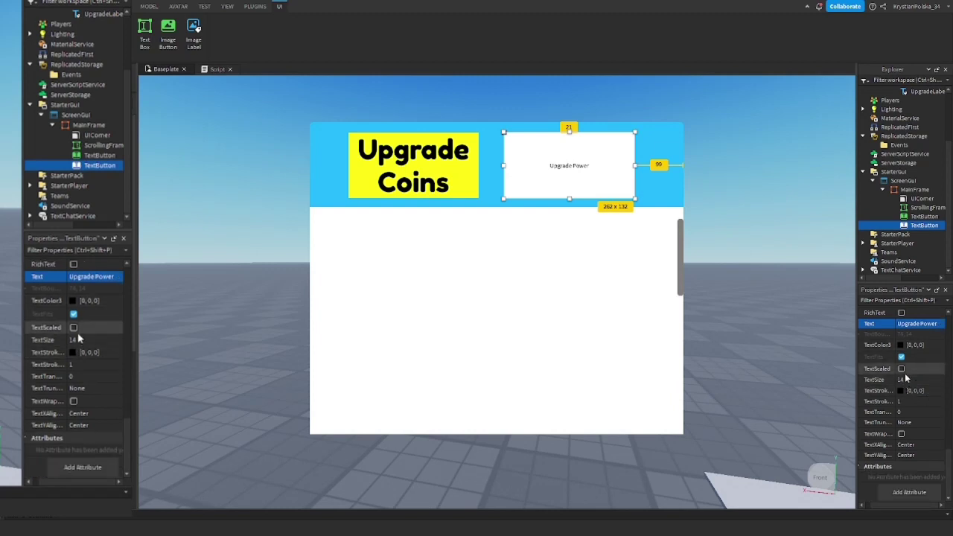
{"action": "left_click", "coordinate": [902, 369]}
{"action": "scroll", "coordinate": [931, 394], "scroll_direction": "up", "scroll_amount": 5}
{"action": "left_click", "coordinate": [934, 392]}
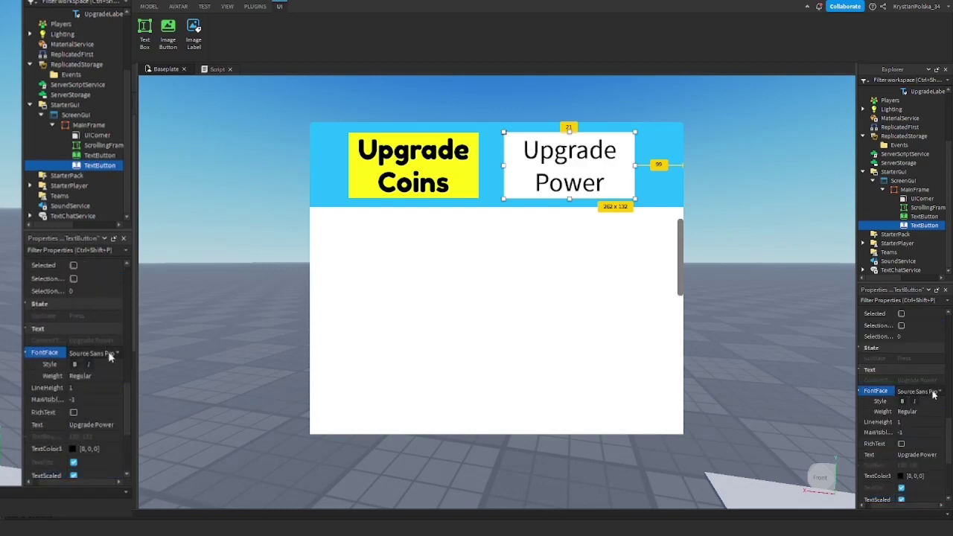
{"action": "left_click", "coordinate": [937, 392]}
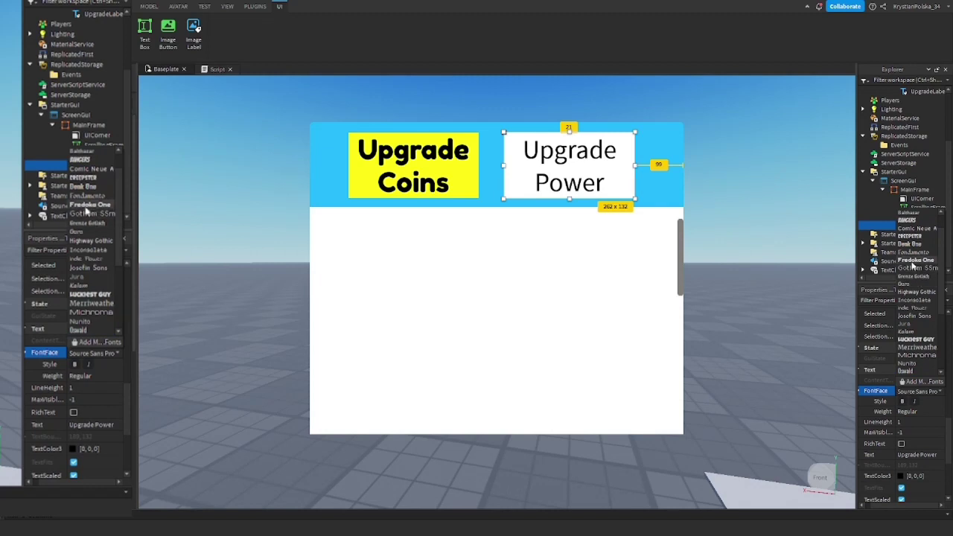
{"action": "left_click", "coordinate": [914, 260]}
Step: Set the Upgrade Power button's background color to bright green
{"action": "scroll", "coordinate": [918, 413], "scroll_direction": "up", "scroll_amount": 6}
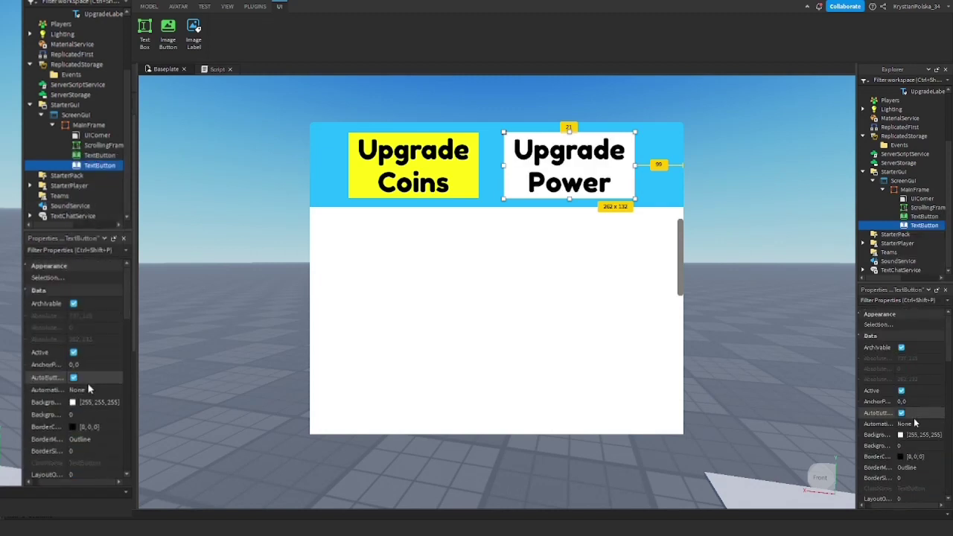
{"action": "left_click", "coordinate": [902, 435]}
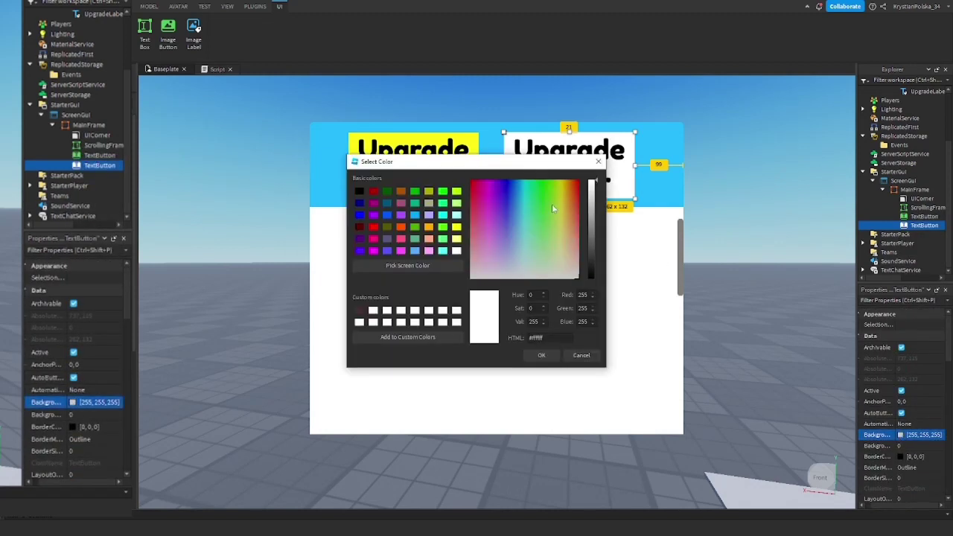
{"action": "left_click", "coordinate": [548, 200]}
{"action": "left_click", "coordinate": [543, 354]}
Step: Apply a bright green background to the Upgrade Power button and change the yellow button's text to "Upgrade Speed"
{"action": "left_click", "coordinate": [447, 190]}
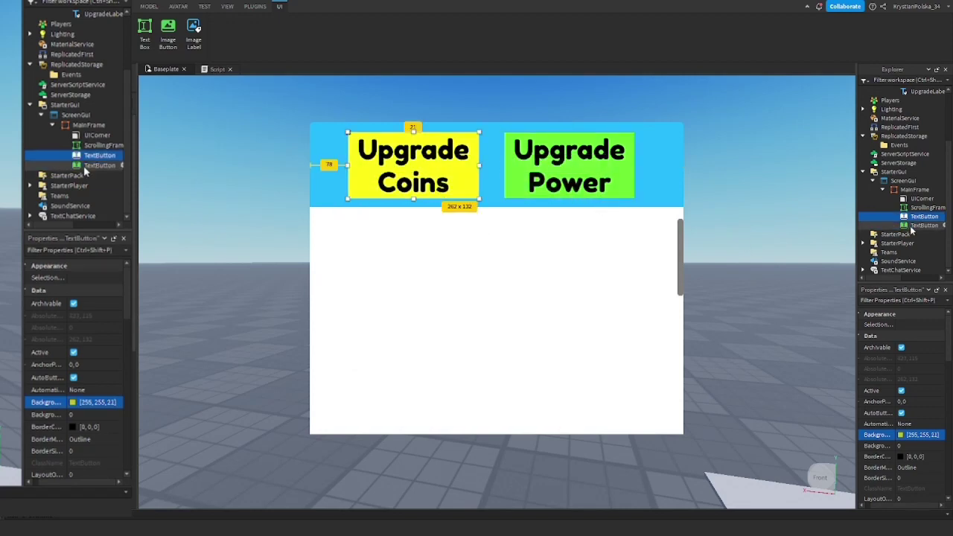
{"action": "scroll", "coordinate": [926, 439], "scroll_direction": "down", "scroll_amount": 5}
{"action": "scroll", "coordinate": [931, 439], "scroll_direction": "down", "scroll_amount": 8}
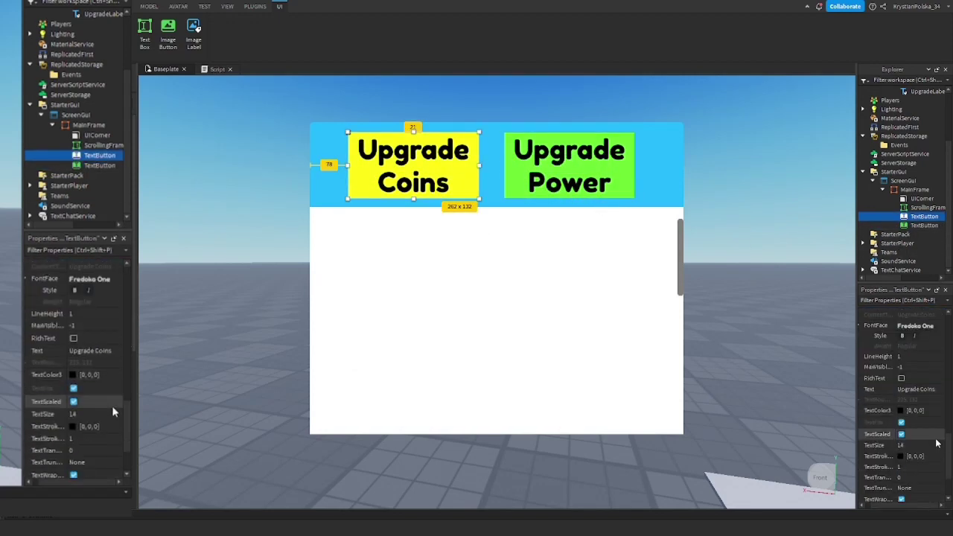
{"action": "left_click", "coordinate": [937, 389]}
{"action": "left_click", "coordinate": [937, 389]}
{"action": "key", "text": "BackSpace"}
{"action": "key", "text": "BackSpace"}
{"action": "key", "text": "BackSpace"}
{"action": "key", "text": "BackSpace"}
{"action": "key", "text": "BackSpace"}
{"action": "key", "text": "BackSpace"}
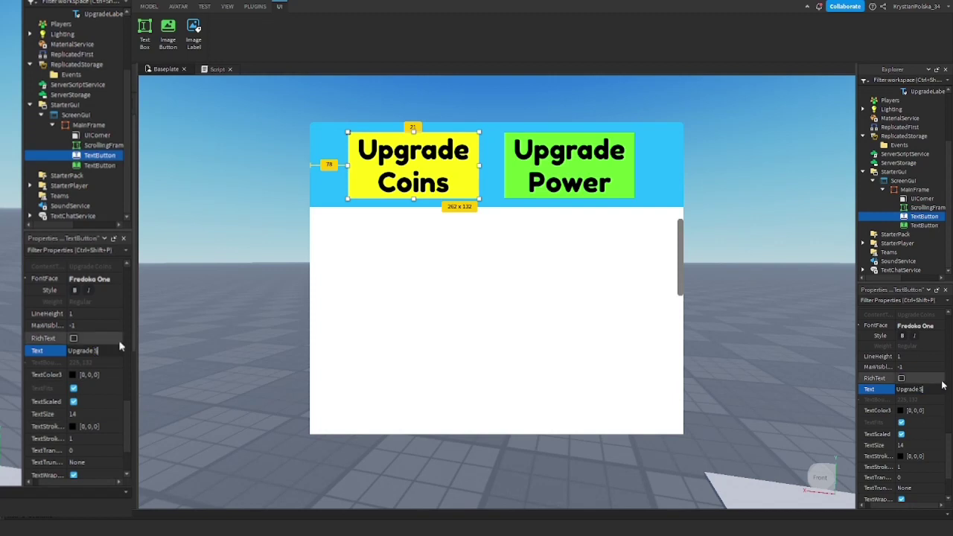
{"action": "type", "text": "Speed"}
{"action": "key", "text": "Return"}
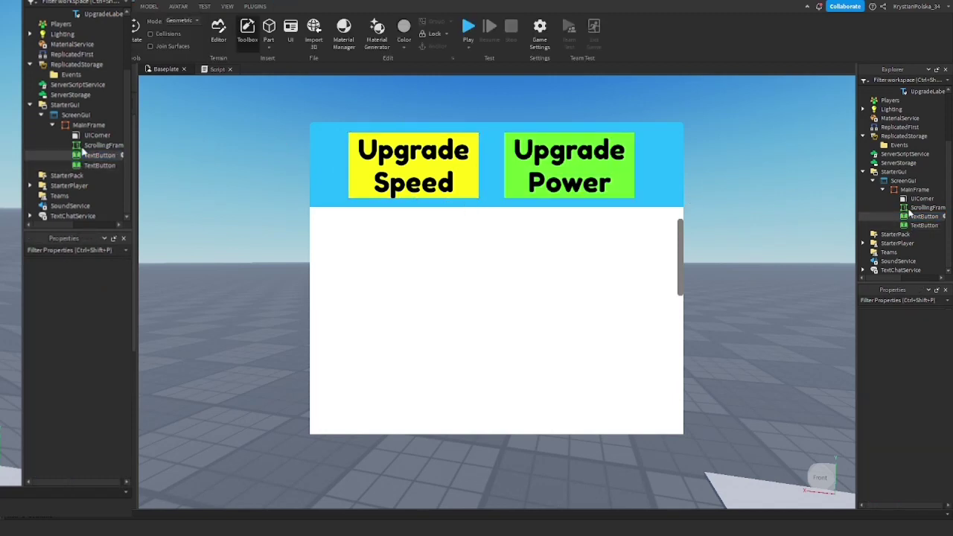
Step: Insert an ImageLabel into the ScrollingFrame
{"action": "left_click", "coordinate": [915, 189]}
{"action": "mouse_move", "coordinate": [937, 191]}
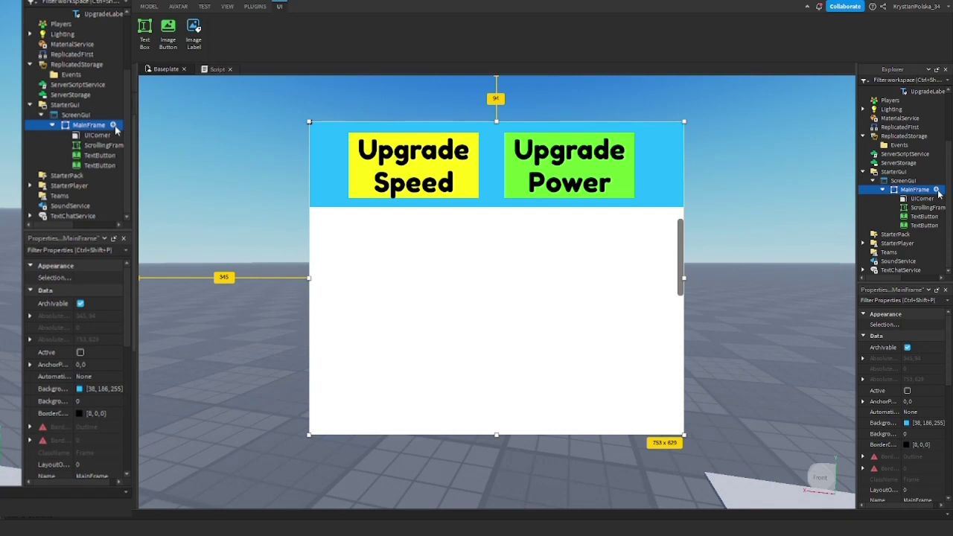
{"action": "scroll", "coordinate": [917, 218], "scroll_direction": "right", "scroll_amount": 3}
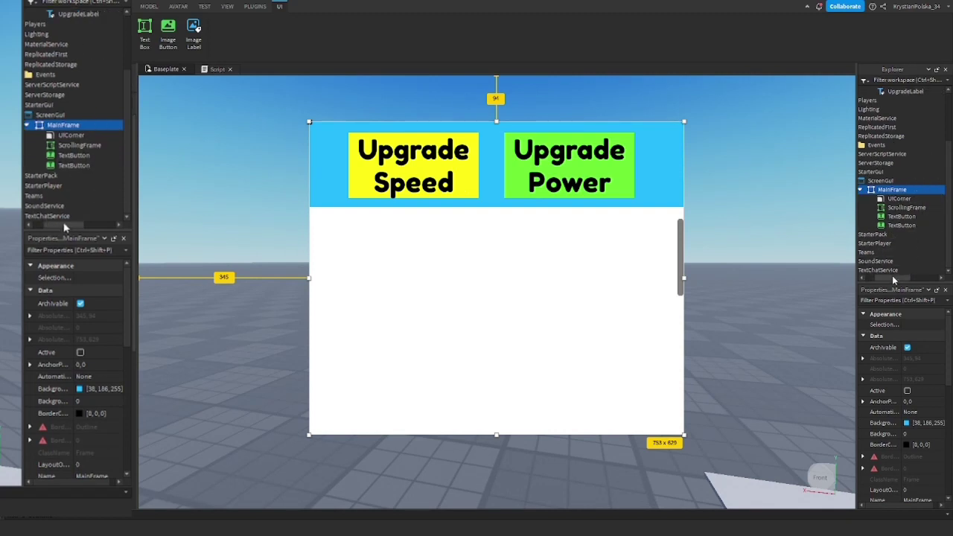
{"action": "left_click", "coordinate": [917, 208]}
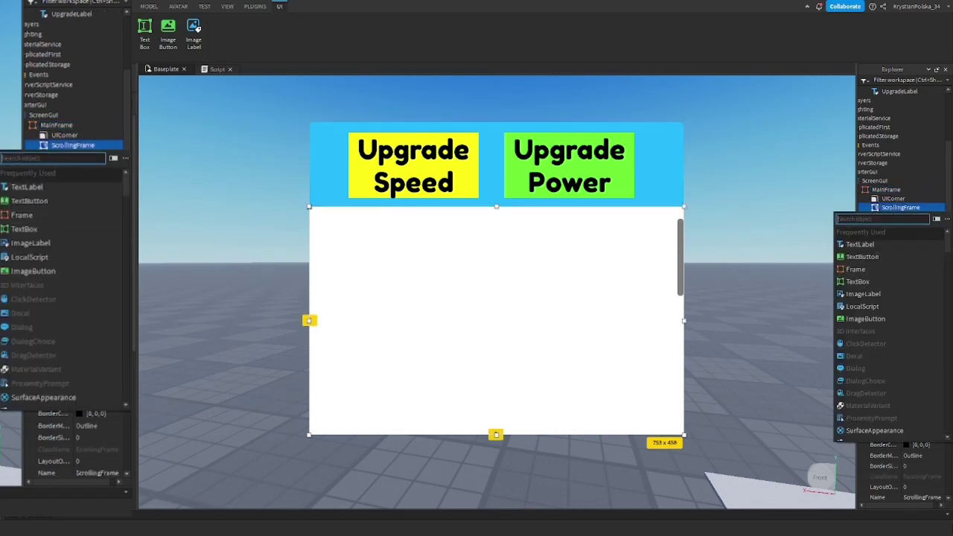
{"action": "left_click", "coordinate": [863, 293]}
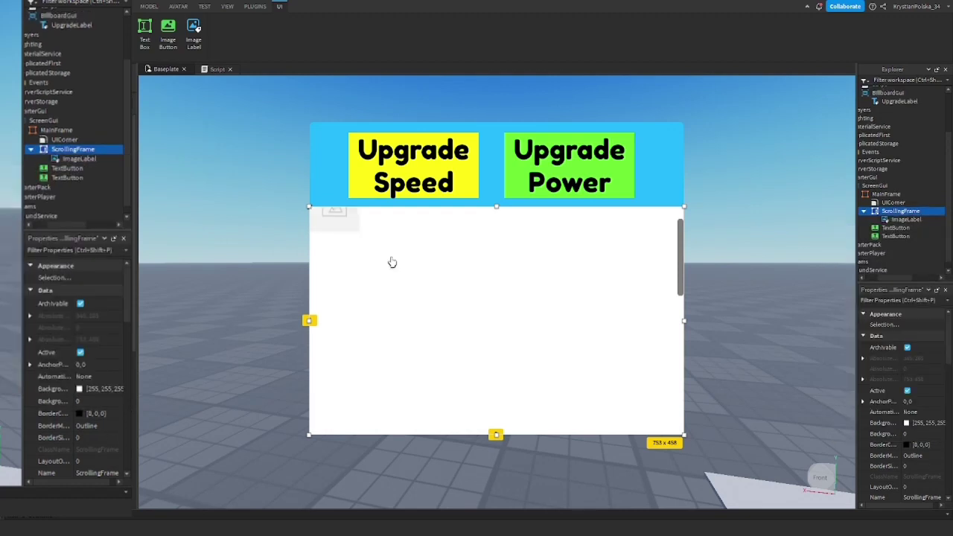
Step: Enlarge the ImageLabel to about 124 x 132 and place it near the ScrollingFrame's upper-left corner, about 54 from the left and 24 from the top
{"action": "left_click_drag", "start_coordinate": [339, 220], "coordinate": [381, 265]}
{"action": "left_click", "coordinate": [381, 264]}
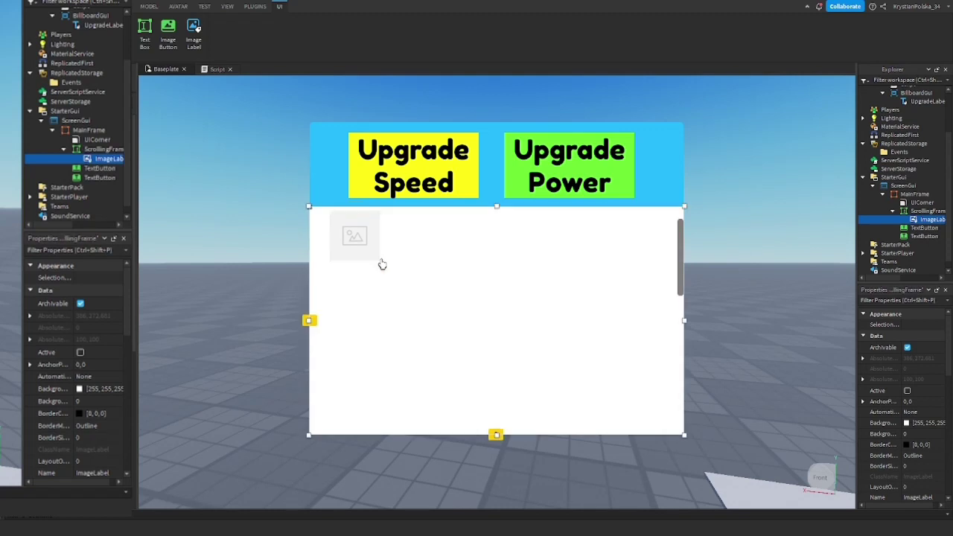
{"action": "left_click", "coordinate": [379, 262]}
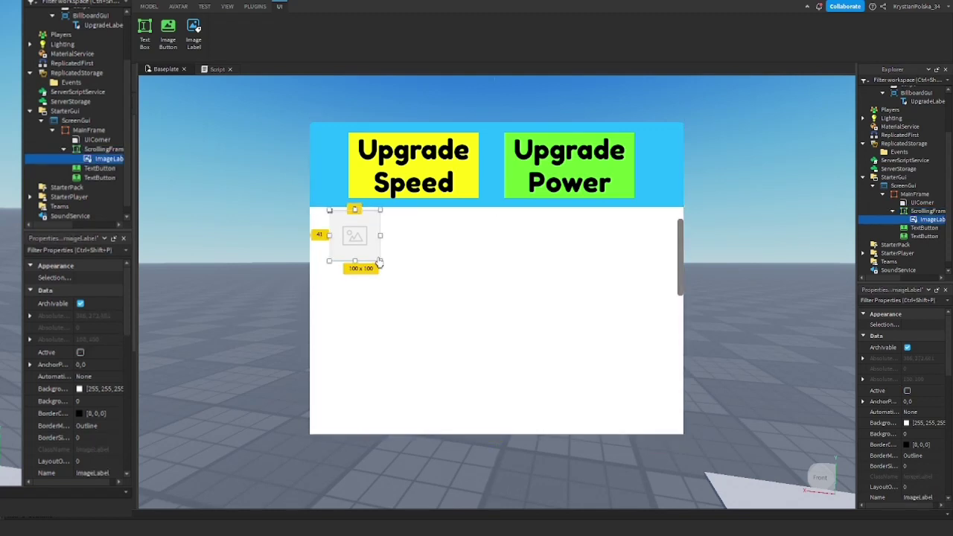
{"action": "left_click_drag", "start_coordinate": [381, 266], "coordinate": [393, 283]}
{"action": "left_click_drag", "start_coordinate": [371, 243], "coordinate": [398, 256]}
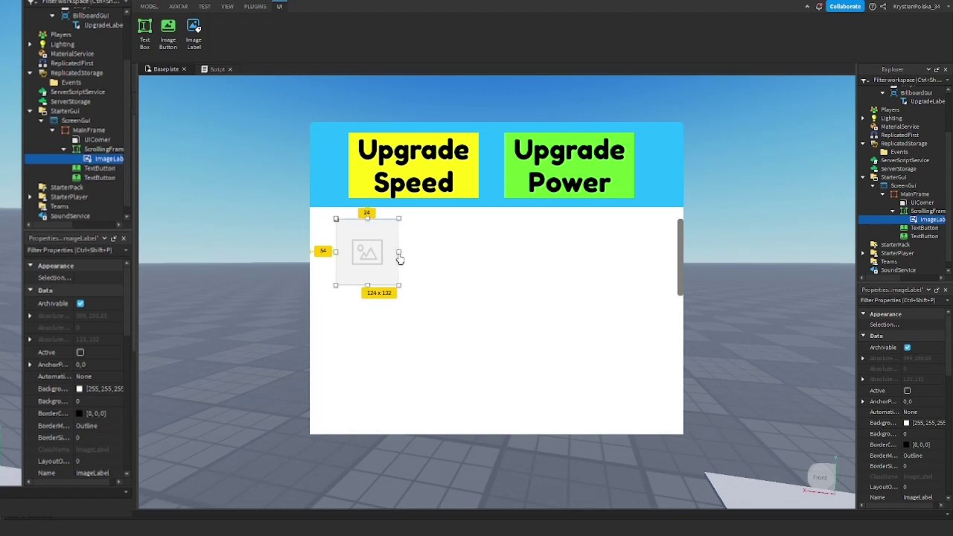
{"action": "left_click", "coordinate": [920, 210]}
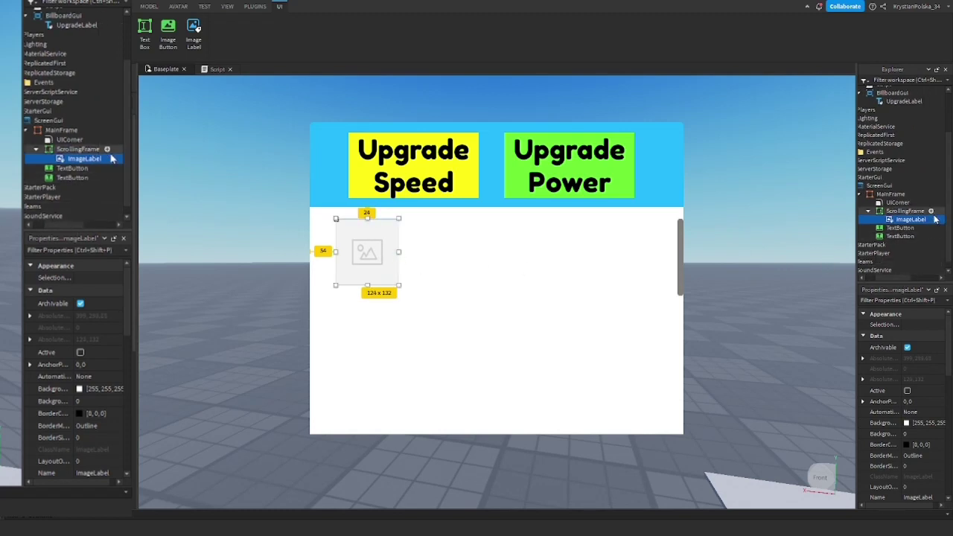
{"action": "left_click", "coordinate": [936, 211]}
{"action": "left_click", "coordinate": [900, 260]}
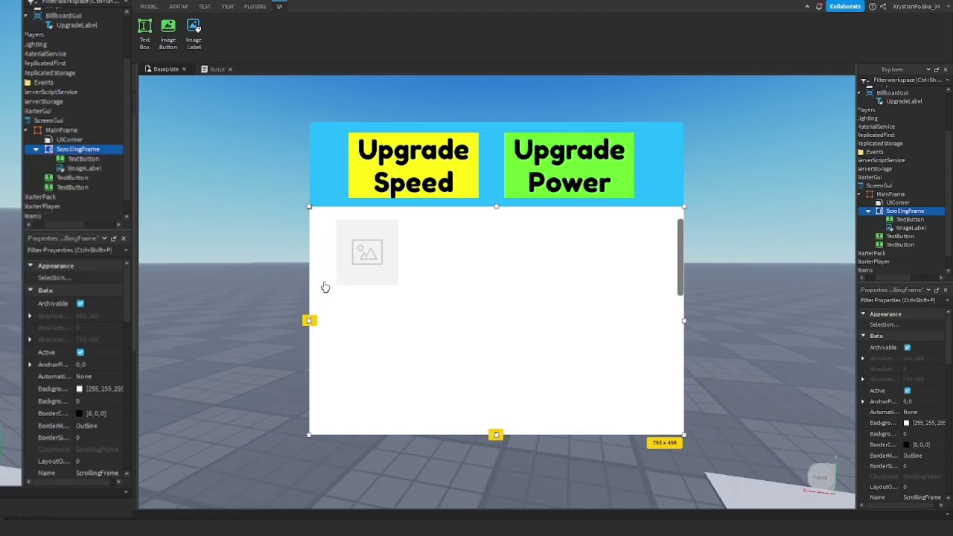
{"action": "left_click", "coordinate": [336, 196]}
{"action": "left_click", "coordinate": [923, 236]}
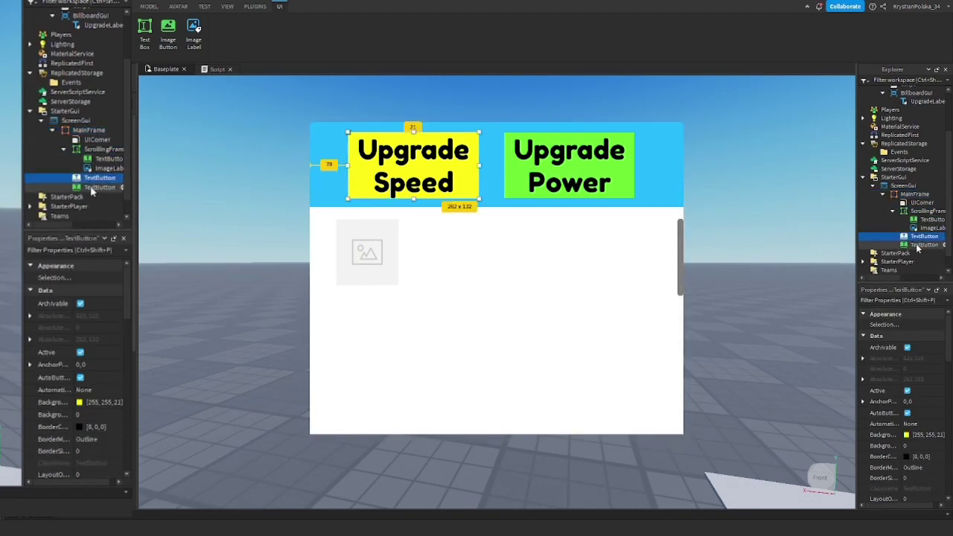
{"action": "left_click", "coordinate": [924, 244]}
{"action": "left_click", "coordinate": [927, 220]}
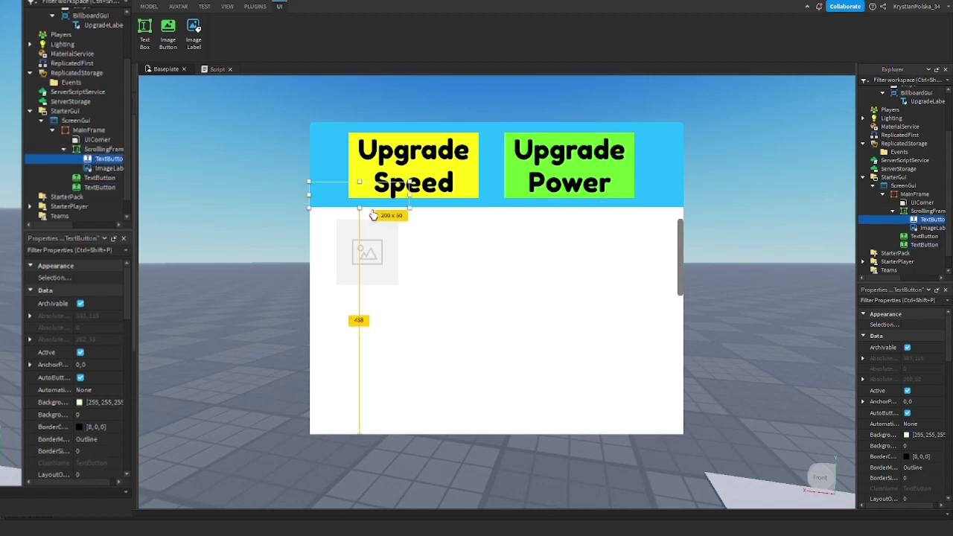
{"action": "left_click_drag", "start_coordinate": [360, 213], "coordinate": [339, 121]}
{"action": "left_click", "coordinate": [312, 123]}
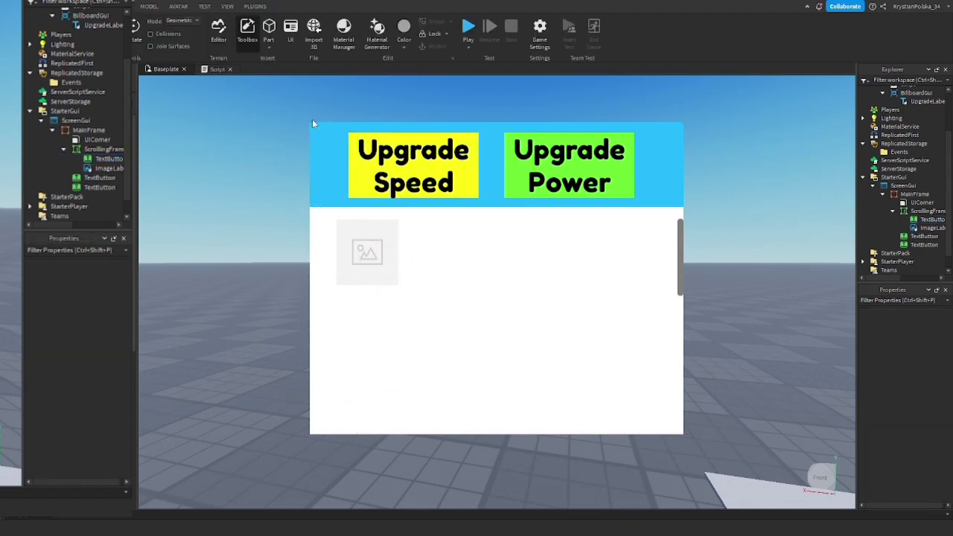
{"action": "left_click", "coordinate": [915, 245]}
{"action": "left_click", "coordinate": [913, 237]}
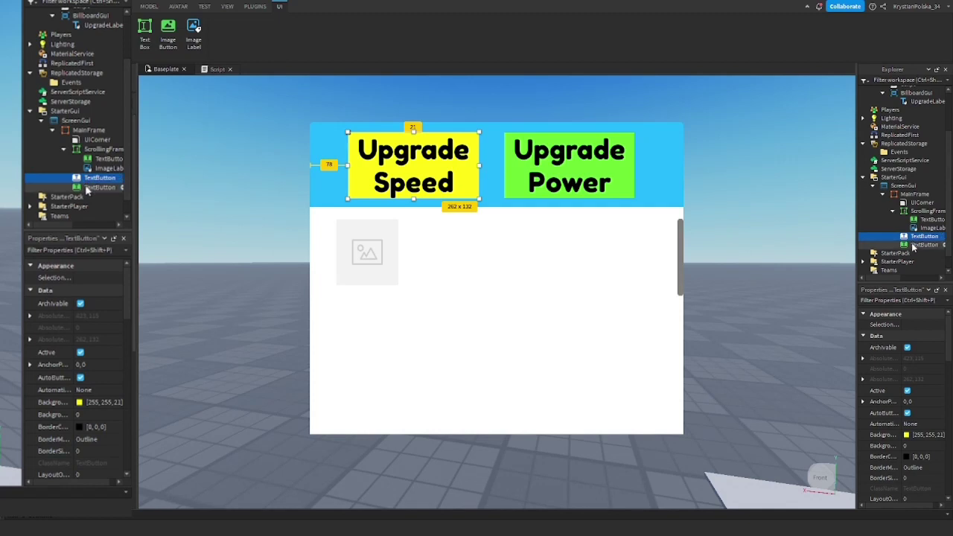
{"action": "left_click", "coordinate": [927, 228]}
{"action": "left_click", "coordinate": [927, 211]}
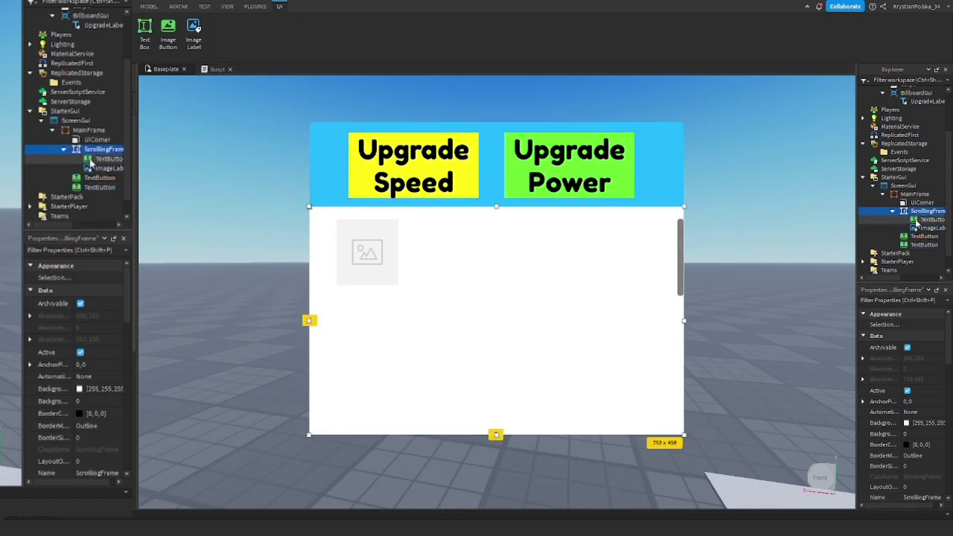
{"action": "left_click", "coordinate": [353, 117]}
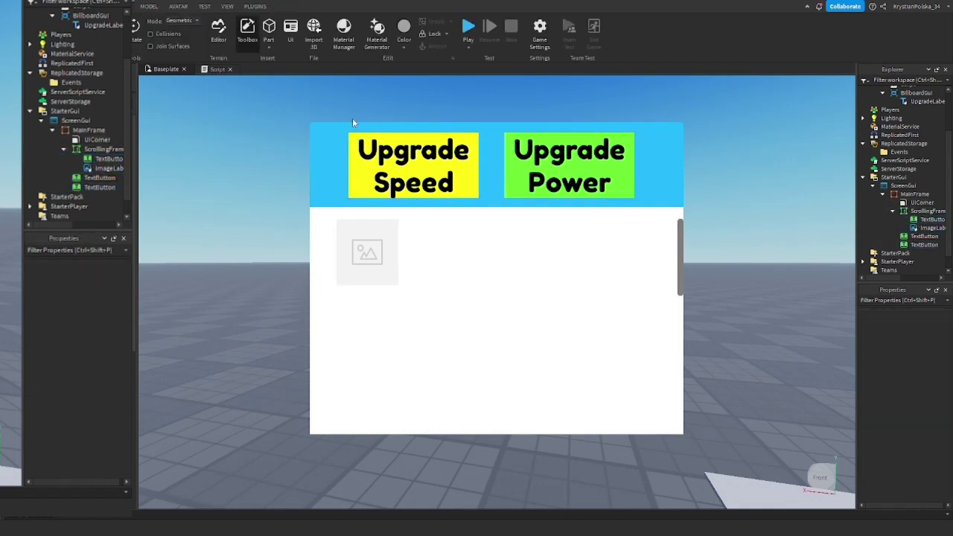
{"action": "left_click", "coordinate": [931, 219]}
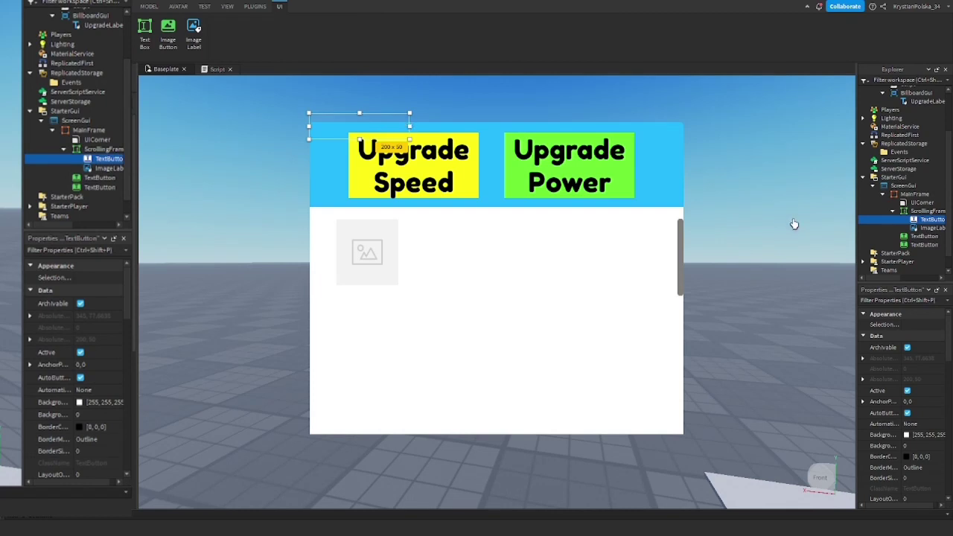
{"action": "key", "text": "Delete"}
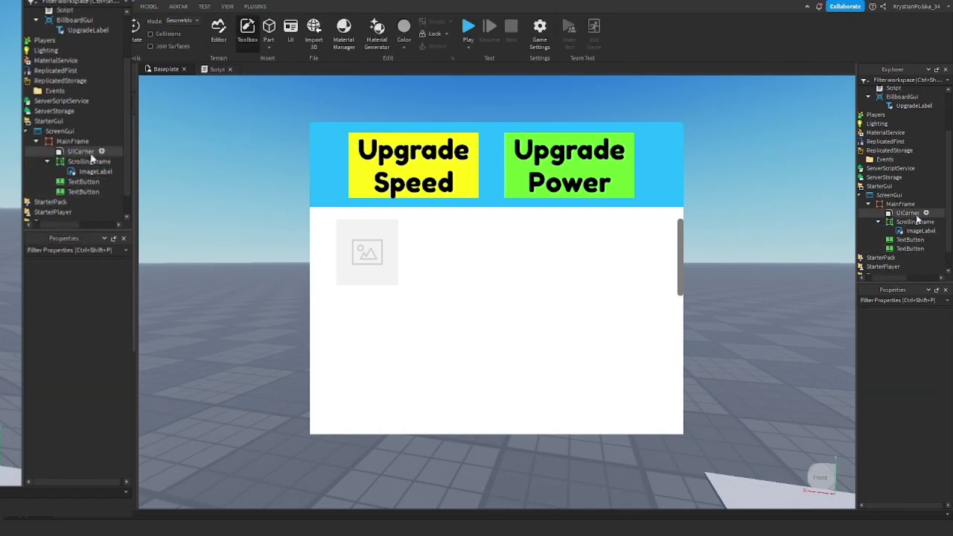
Step: Insert a TextLabel into MainFrame, placed centrally above the blue header and enlarged to about 486 x 72
{"action": "left_click", "coordinate": [916, 204]}
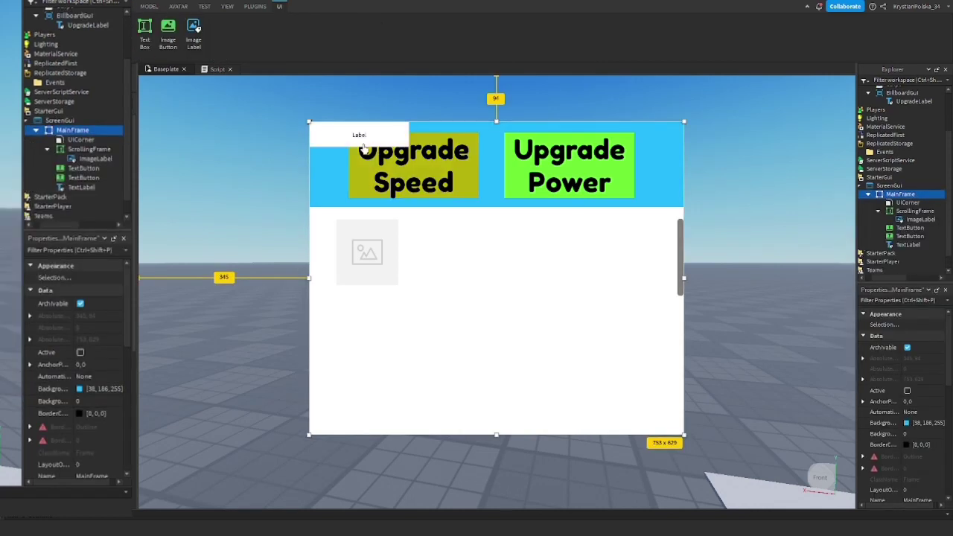
{"action": "left_click_drag", "start_coordinate": [350, 132], "coordinate": [415, 97]}
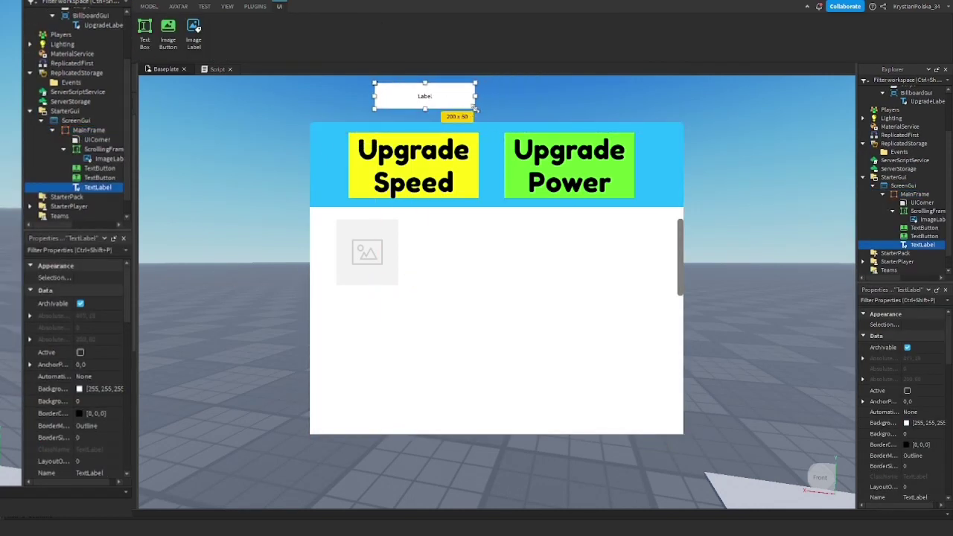
{"action": "left_click_drag", "start_coordinate": [477, 111], "coordinate": [618, 121]}
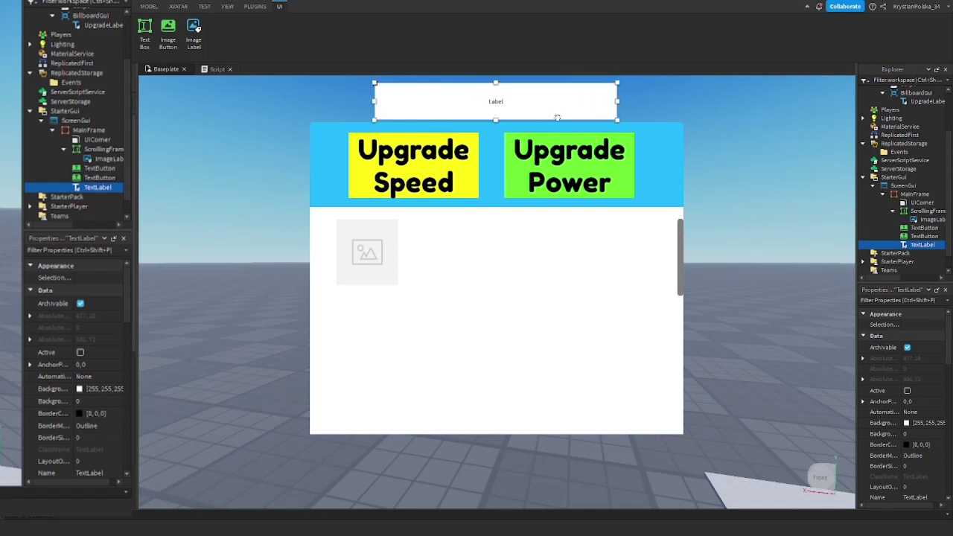
{"action": "left_click_drag", "start_coordinate": [558, 119], "coordinate": [555, 114]}
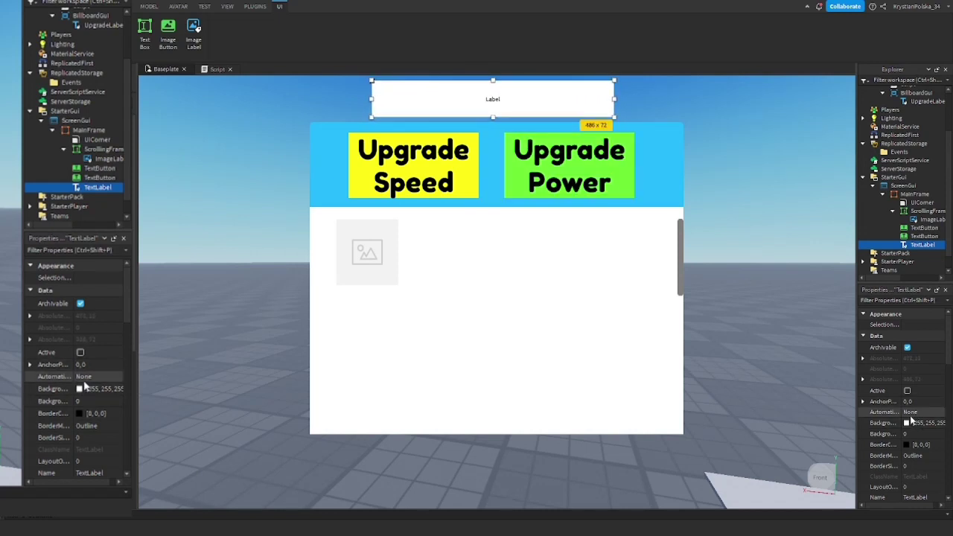
Step: Set the new TextLabel's background transparency to 1
{"action": "left_click", "coordinate": [908, 432]}
{"action": "type", "text": "1"}
{"action": "key", "text": "Return"}
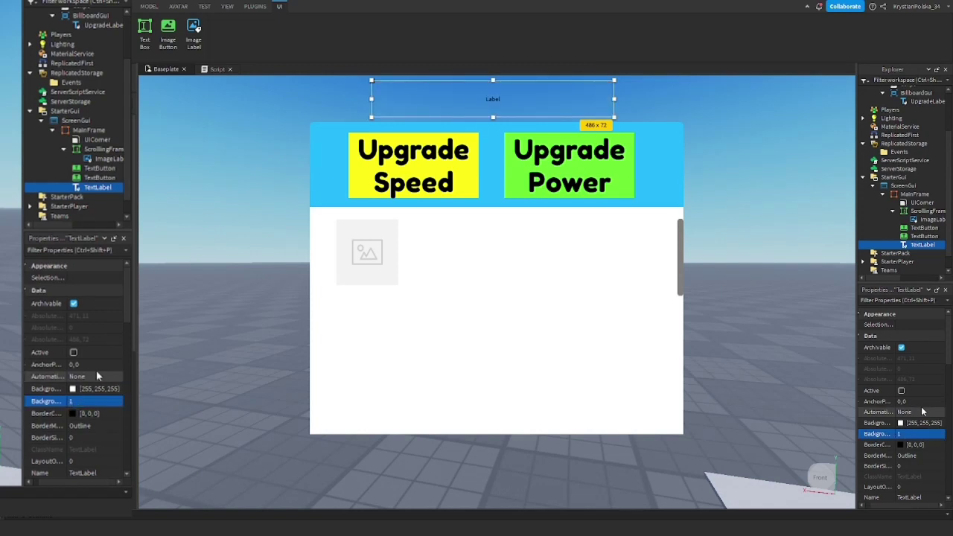
Step: Turn on TextScaled for the TextLabel above the header and set its font to Fredoka One
{"action": "scroll", "coordinate": [923, 415], "scroll_direction": "down", "scroll_amount": 2}
{"action": "scroll", "coordinate": [922, 415], "scroll_direction": "down", "scroll_amount": 6}
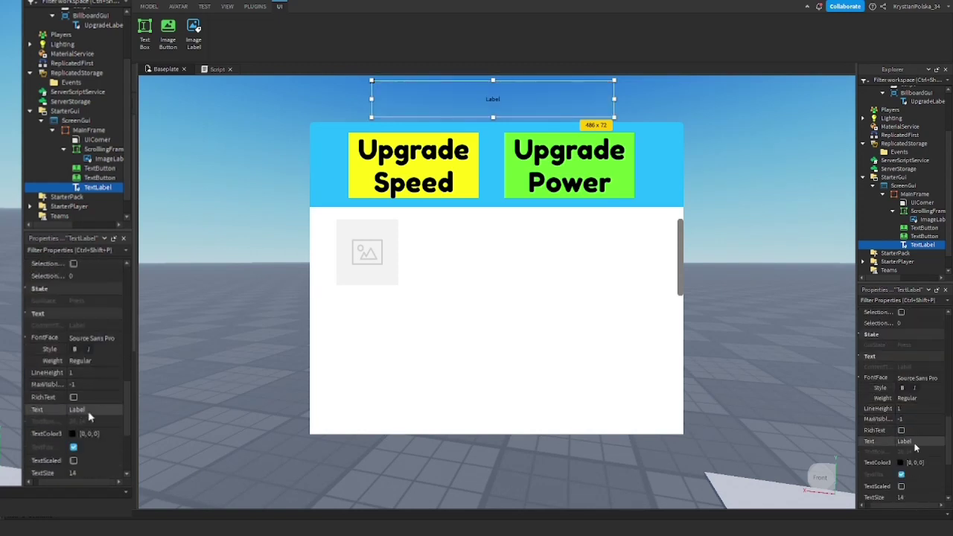
{"action": "left_click", "coordinate": [901, 421]}
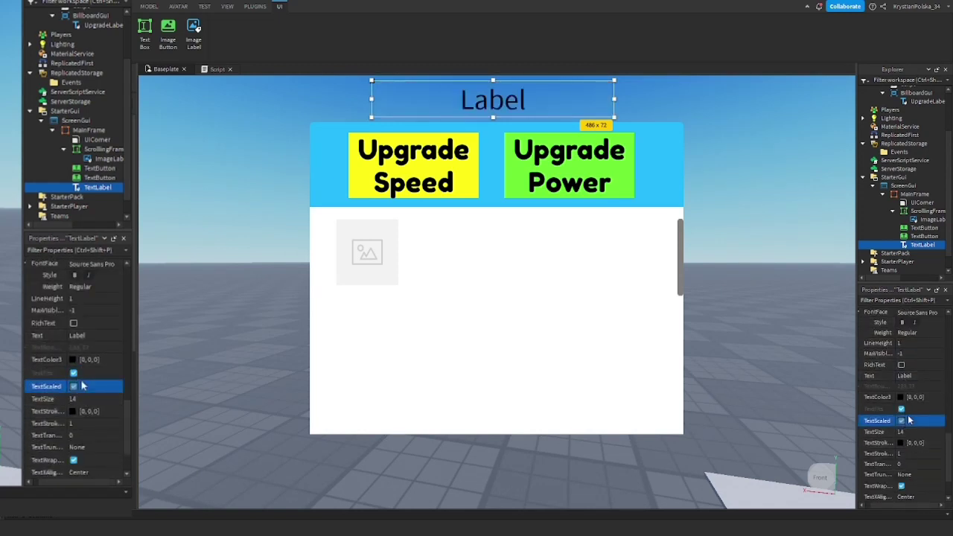
{"action": "scroll", "coordinate": [930, 410], "scroll_direction": "up", "scroll_amount": 3}
{"action": "left_click", "coordinate": [929, 411]}
{"action": "left_click", "coordinate": [920, 302]}
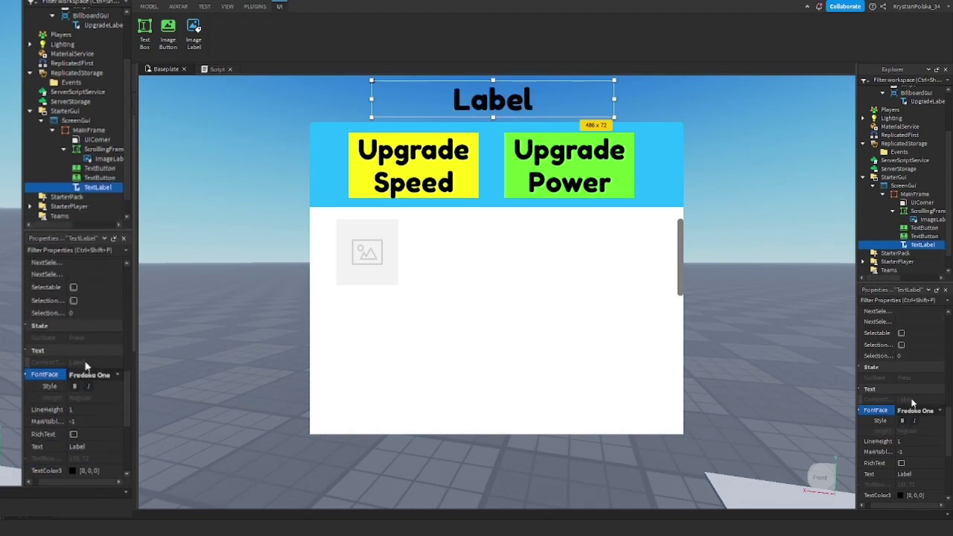
Step: Set the text of the label above the header to "Upgrades"
{"action": "scroll", "coordinate": [918, 419], "scroll_direction": "down", "scroll_amount": 3}
{"action": "scroll", "coordinate": [917, 418], "scroll_direction": "up", "scroll_amount": 3}
{"action": "left_click", "coordinate": [922, 422]}
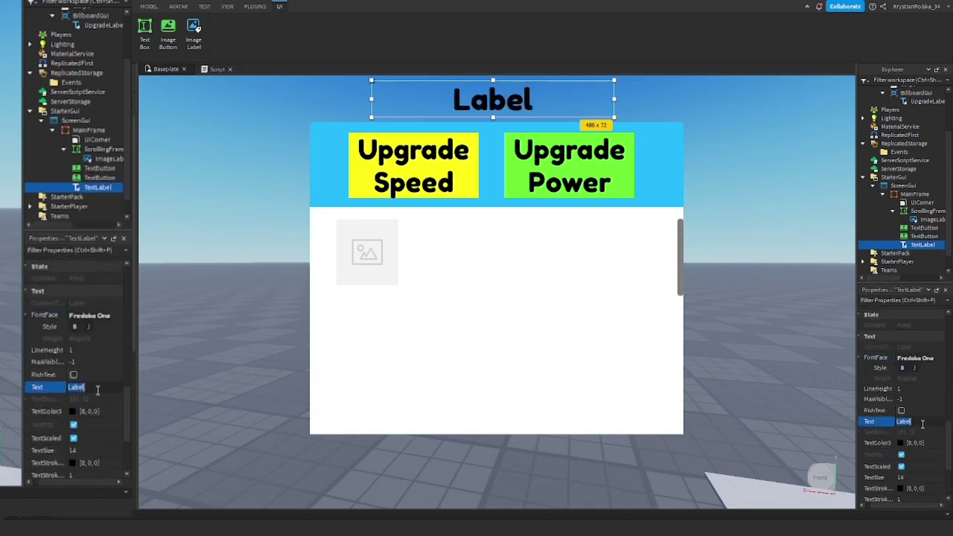
{"action": "key", "text": "BackSpace"}
{"action": "type", "text": "Upgrades"}
{"action": "key", "text": "Return"}
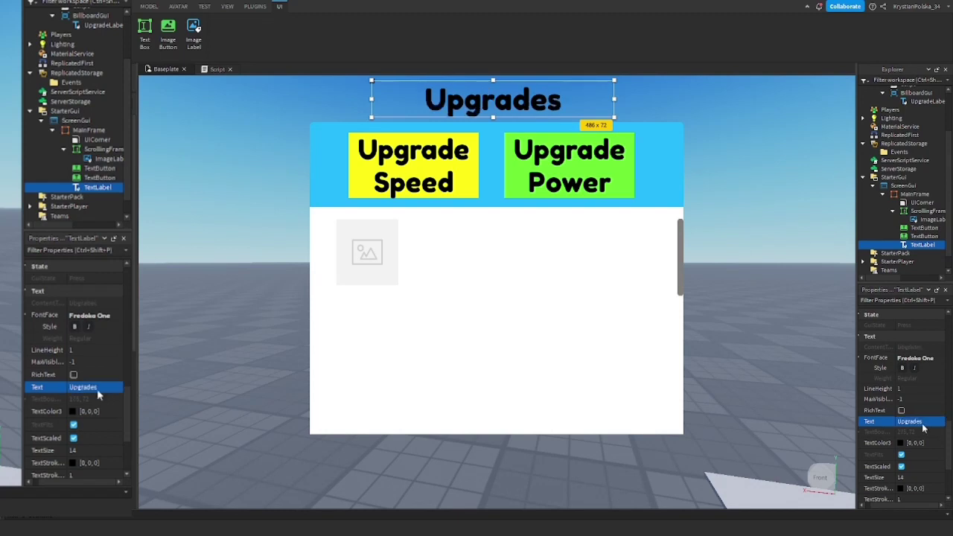
{"action": "left_click", "coordinate": [689, 223]}
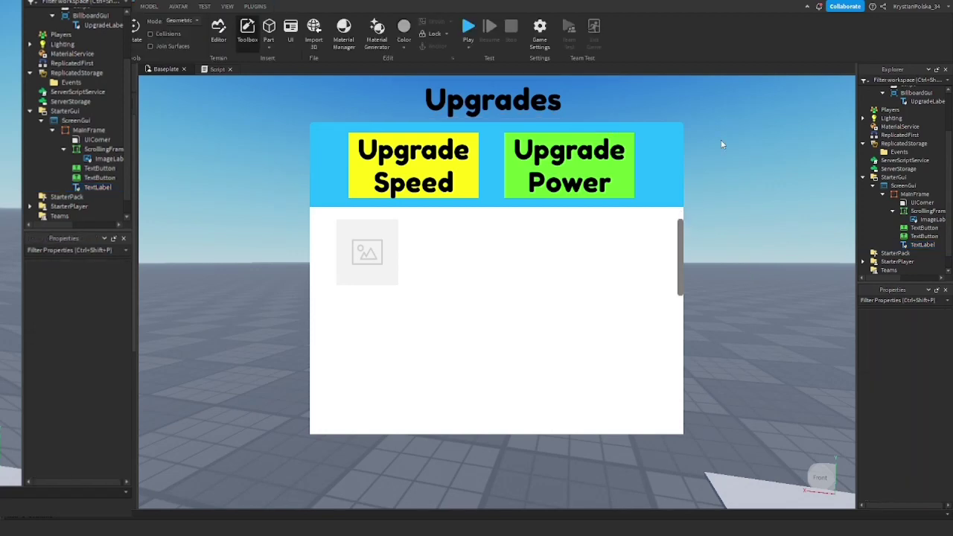
{"action": "right_click_drag", "start_coordinate": [721, 145], "coordinate": [721, 140]}
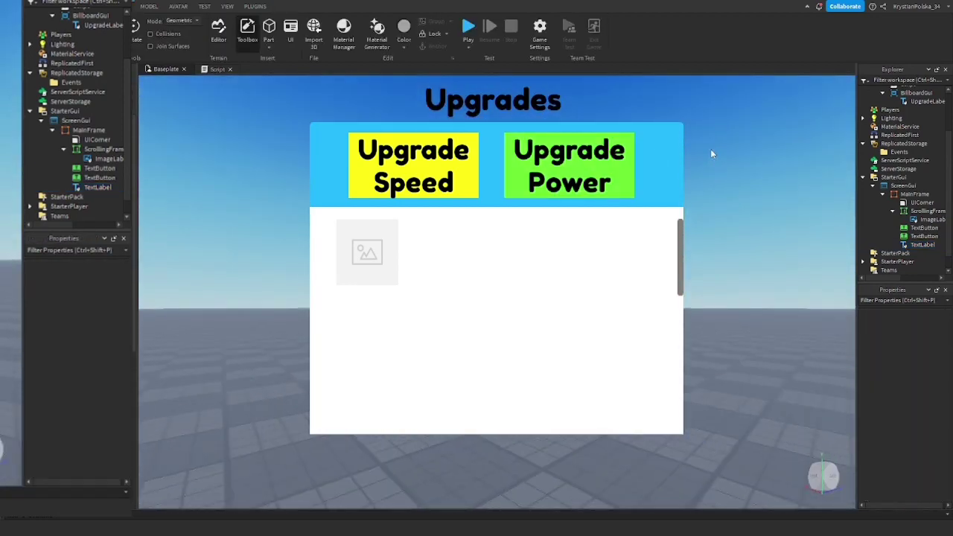
{"action": "left_click", "coordinate": [922, 227]}
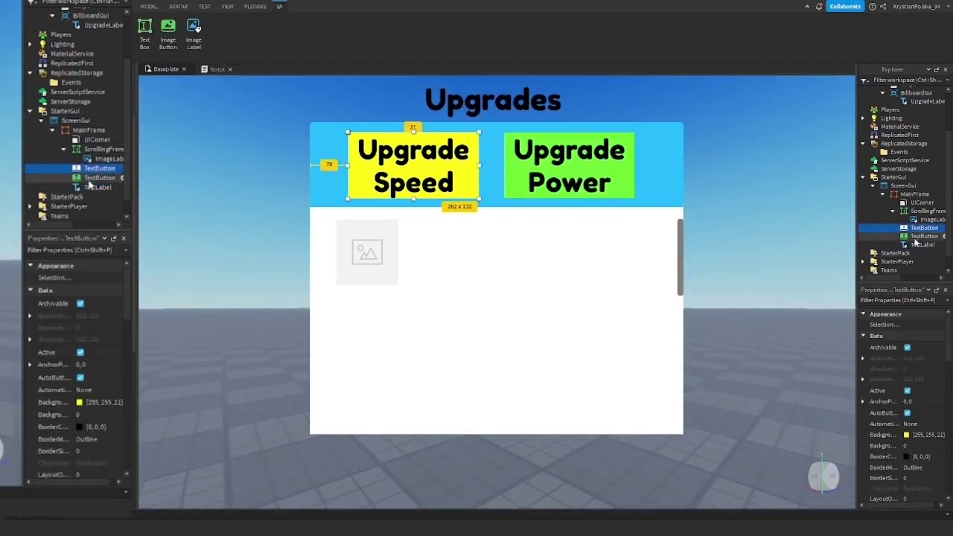
{"action": "left_click", "coordinate": [922, 236]}
{"action": "left_click", "coordinate": [922, 245]}
{"action": "left_click", "coordinate": [922, 228]}
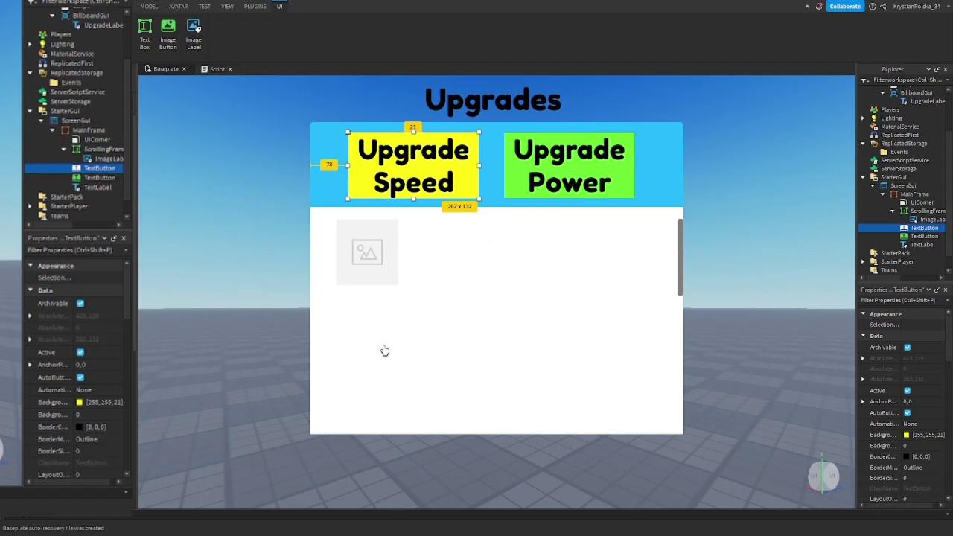
Step: Insert a TextLabel into the ScrollingFrame and place it directly beneath the placeholder image
{"action": "scroll", "coordinate": [395, 327], "scroll_direction": "down", "scroll_amount": 3}
{"action": "scroll", "coordinate": [389, 342], "scroll_direction": "up", "scroll_amount": 4}
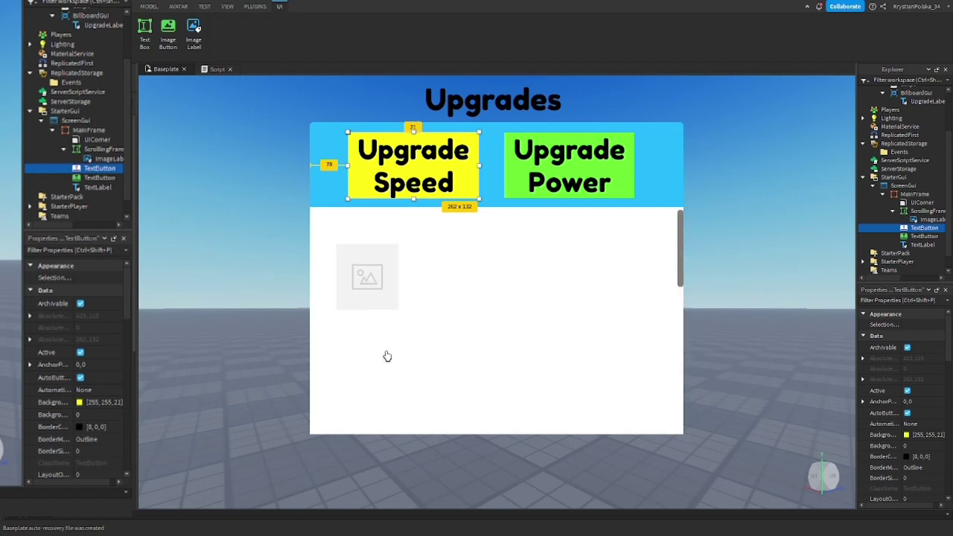
{"action": "left_click", "coordinate": [392, 293]}
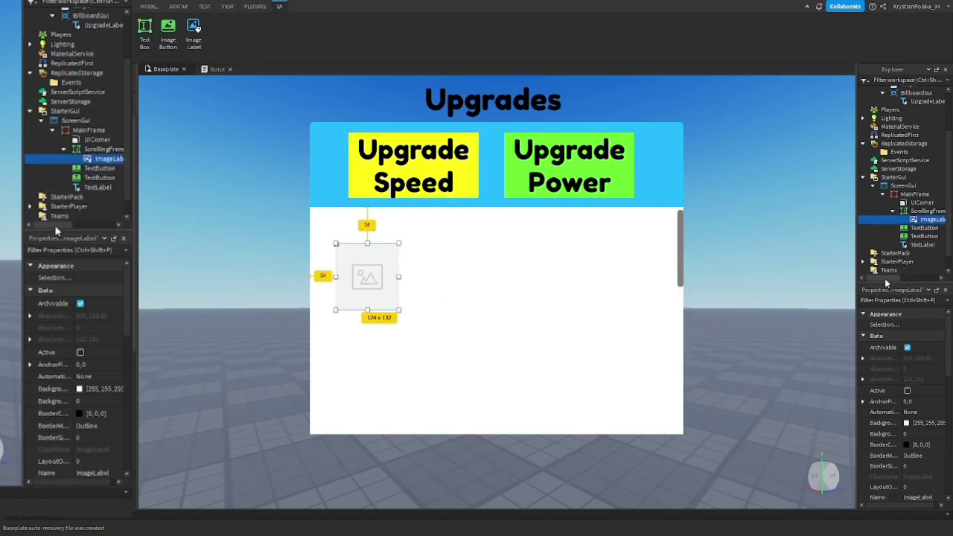
{"action": "scroll", "coordinate": [112, 202], "scroll_direction": "right", "scroll_amount": 2}
{"action": "left_click", "coordinate": [935, 212]}
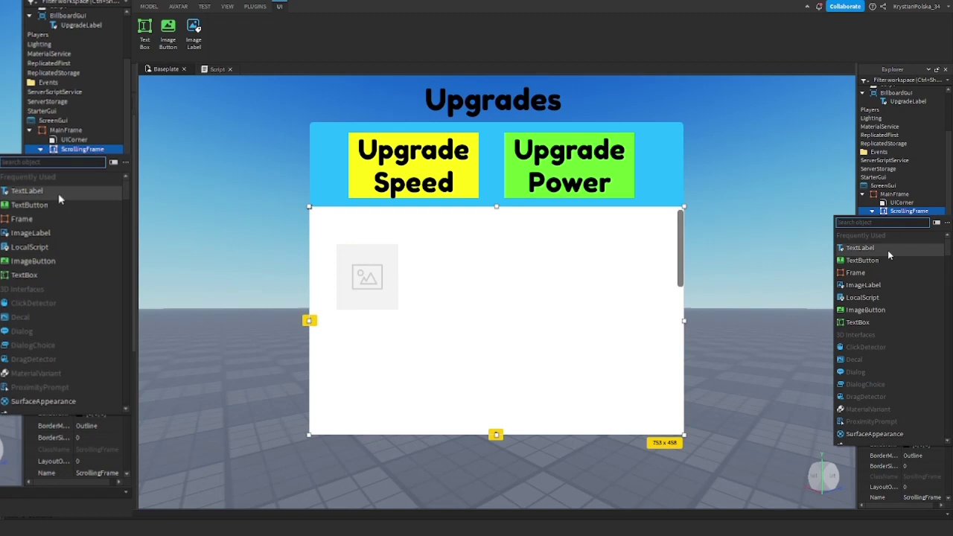
{"action": "left_click", "coordinate": [887, 251]}
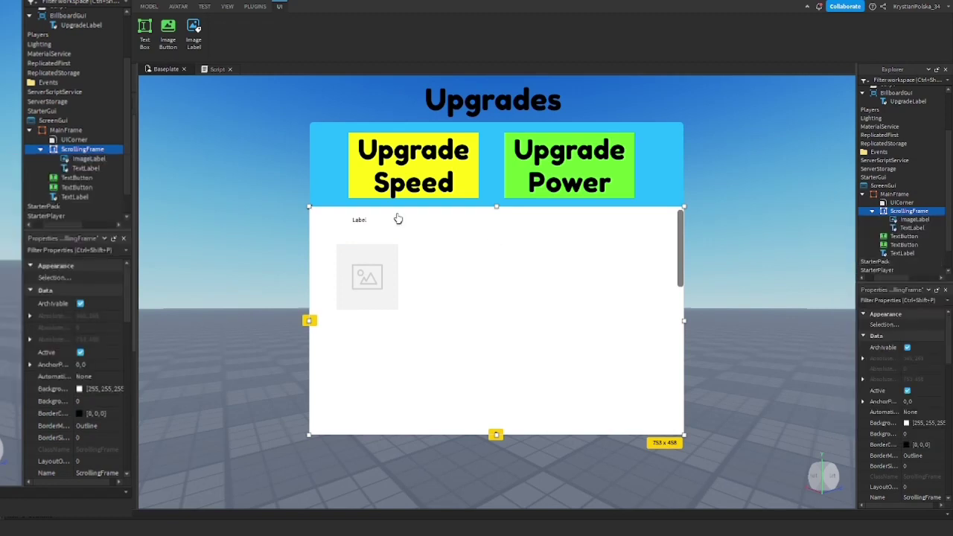
{"action": "left_click_drag", "start_coordinate": [380, 219], "coordinate": [390, 262]}
Step: Set the background transparency of the label under the image to 1 and dismiss the Add Easy Textures update notice
{"action": "scroll", "coordinate": [95, 365], "scroll_direction": "down", "scroll_amount": 2}
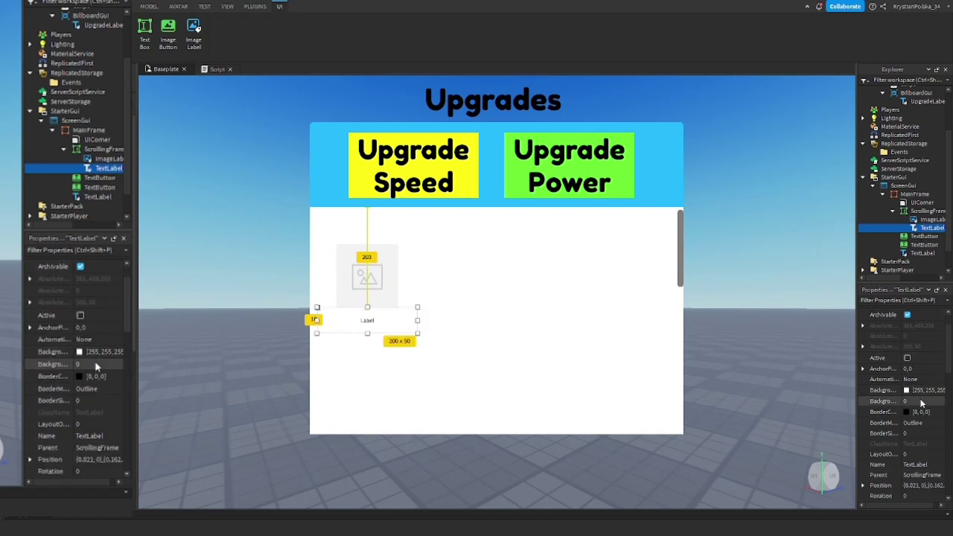
{"action": "scroll", "coordinate": [96, 367], "scroll_direction": "down", "scroll_amount": 6}
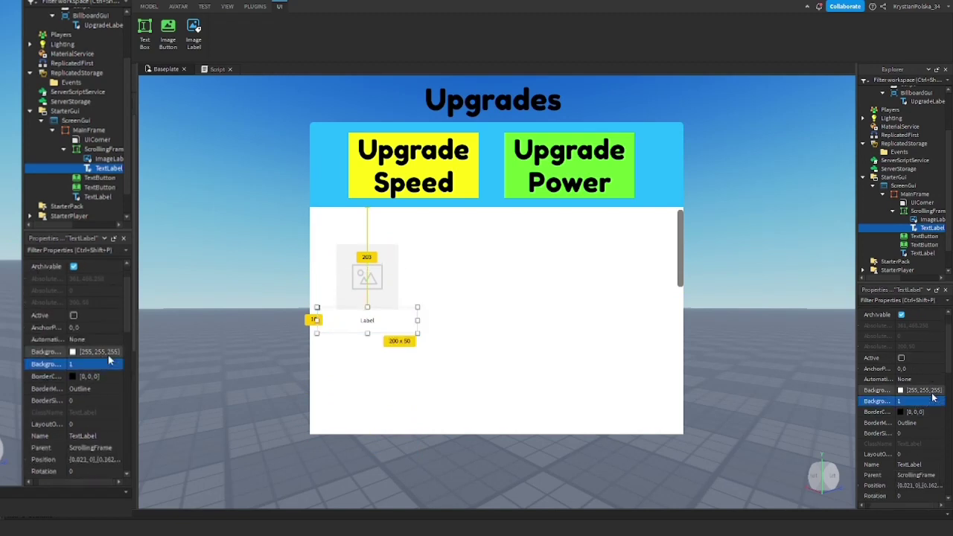
{"action": "scroll", "coordinate": [101, 365], "scroll_direction": "down", "scroll_amount": 5}
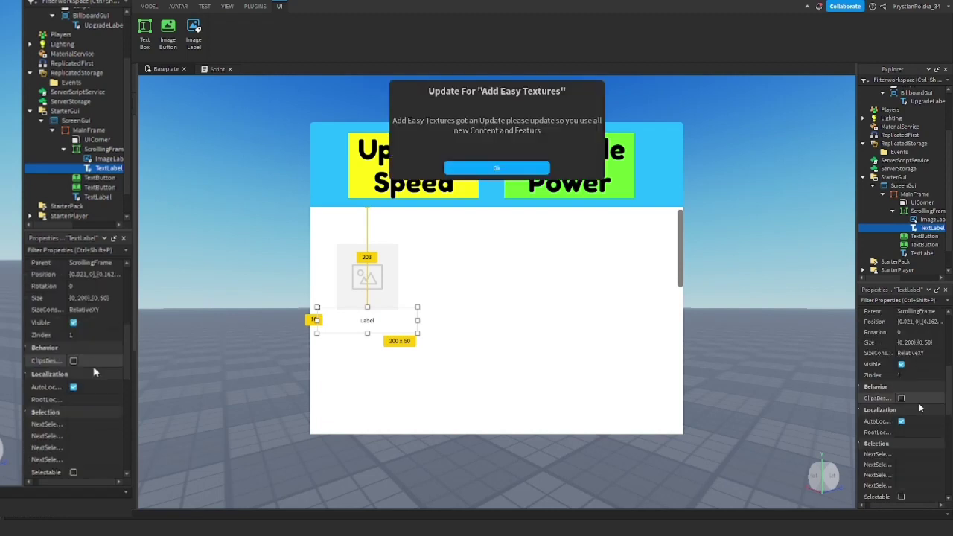
{"action": "left_click", "coordinate": [512, 166]}
Step: Set the text of the label under the placeholder image to "More Speed"
{"action": "scroll", "coordinate": [112, 409], "scroll_direction": "down", "scroll_amount": 3}
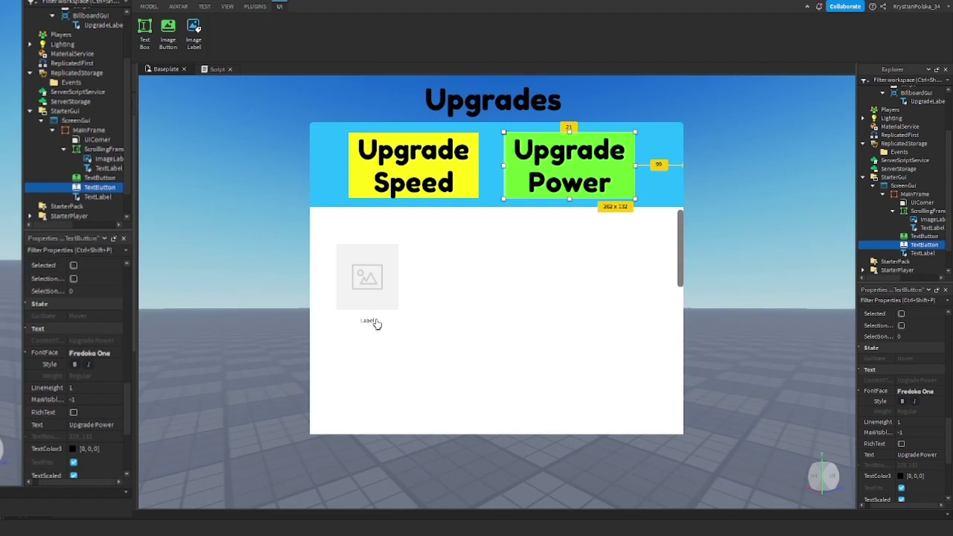
{"action": "left_click", "coordinate": [97, 197]}
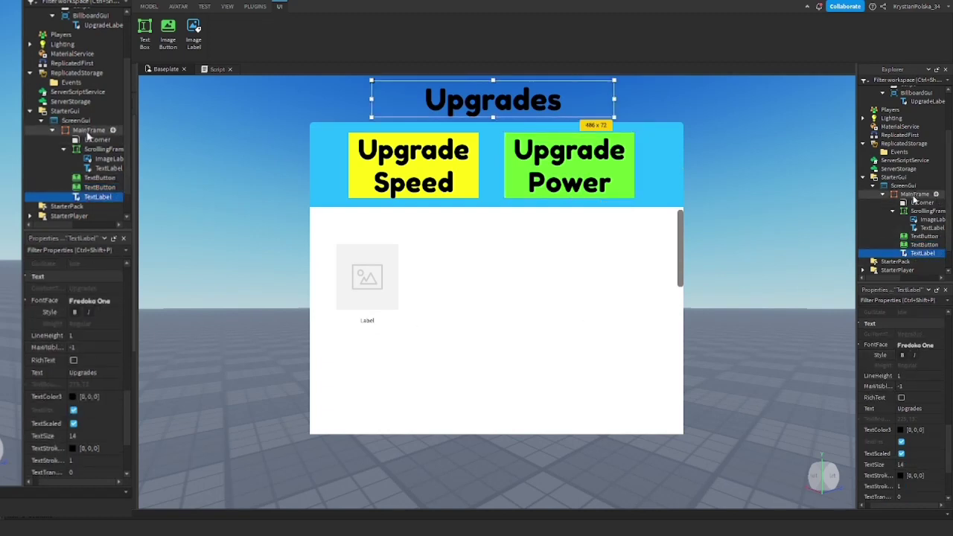
{"action": "left_click", "coordinate": [93, 168]}
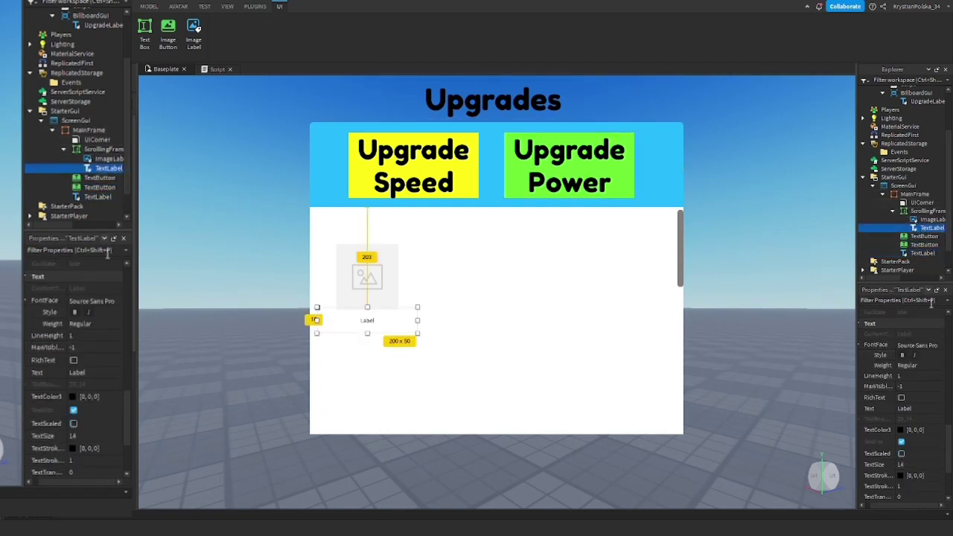
{"action": "left_click", "coordinate": [96, 376]}
{"action": "key", "text": "BackSpace"}
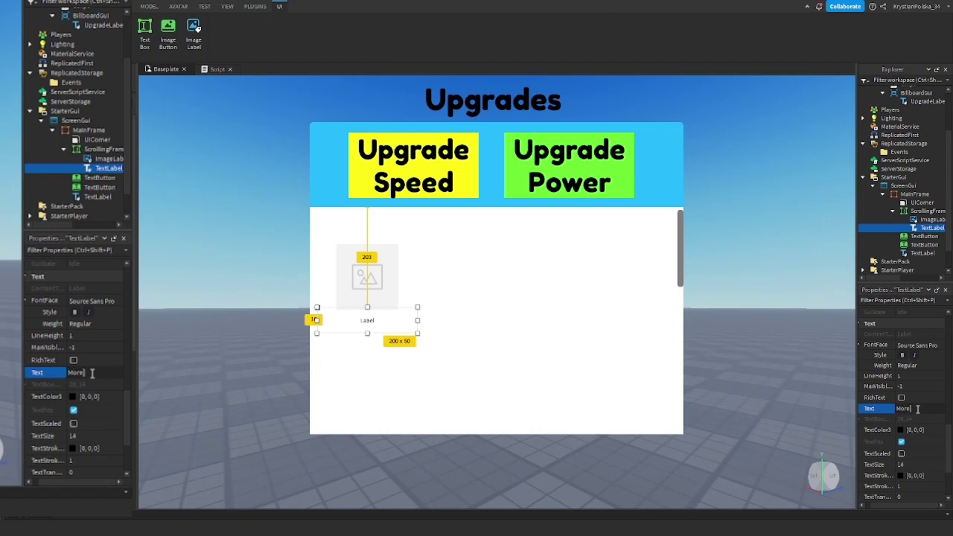
{"action": "type", "text": "eed"}
{"action": "key", "text": "Return"}
Step: Set the More Speed label's font to Fredoka One and turn on TextScaled
{"action": "left_click", "coordinate": [89, 301]}
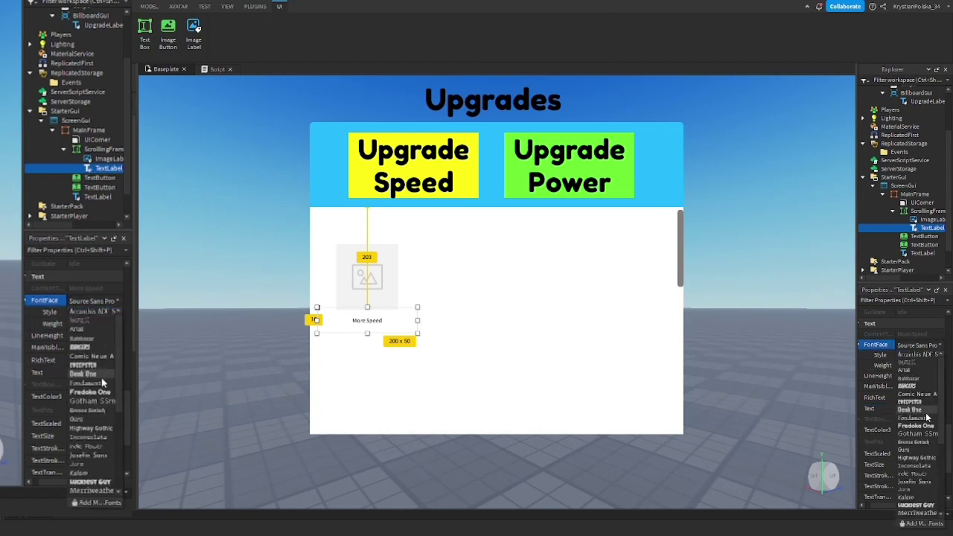
{"action": "left_click", "coordinate": [98, 393]}
{"action": "scroll", "coordinate": [78, 389], "scroll_direction": "down", "scroll_amount": 1}
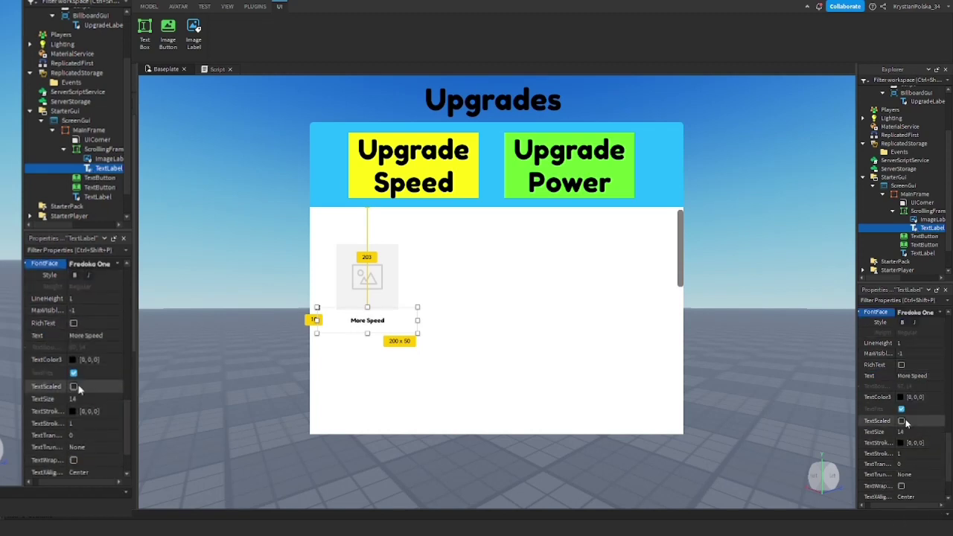
{"action": "left_click", "coordinate": [74, 386]}
{"action": "scroll", "coordinate": [102, 364], "scroll_direction": "up", "scroll_amount": 1}
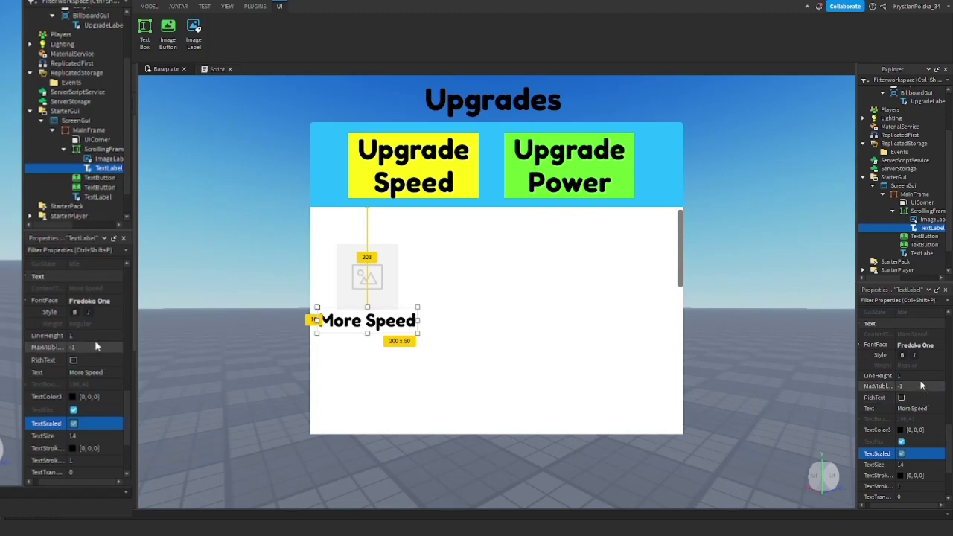
Step: Insert a TextButton into the ScrollingFrame and place it directly beneath the More Speed label
{"action": "left_click_drag", "start_coordinate": [56, 227], "coordinate": [63, 224]}
{"action": "left_click_drag", "start_coordinate": [894, 277], "coordinate": [895, 277]}
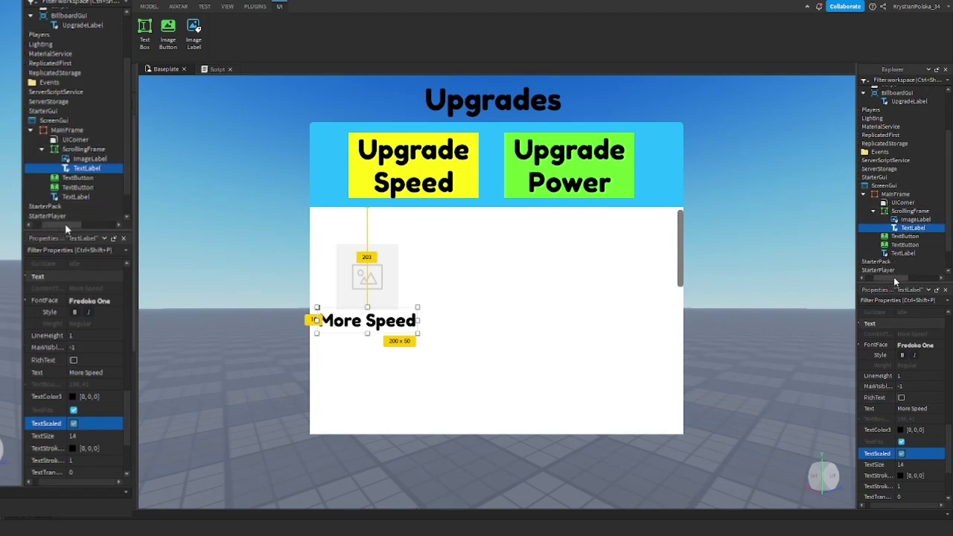
{"action": "left_click", "coordinate": [113, 149]}
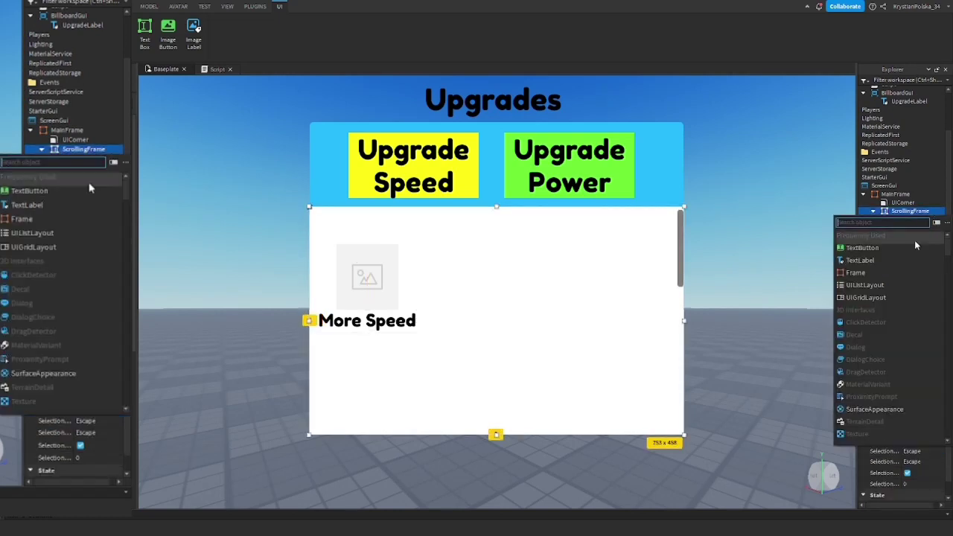
{"action": "left_click", "coordinate": [56, 202]}
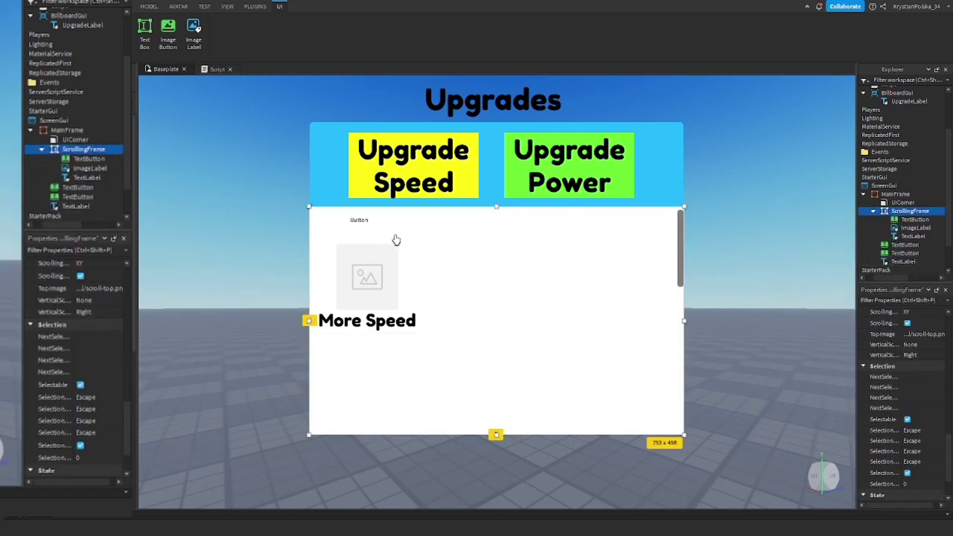
{"action": "left_click_drag", "start_coordinate": [375, 232], "coordinate": [385, 276]}
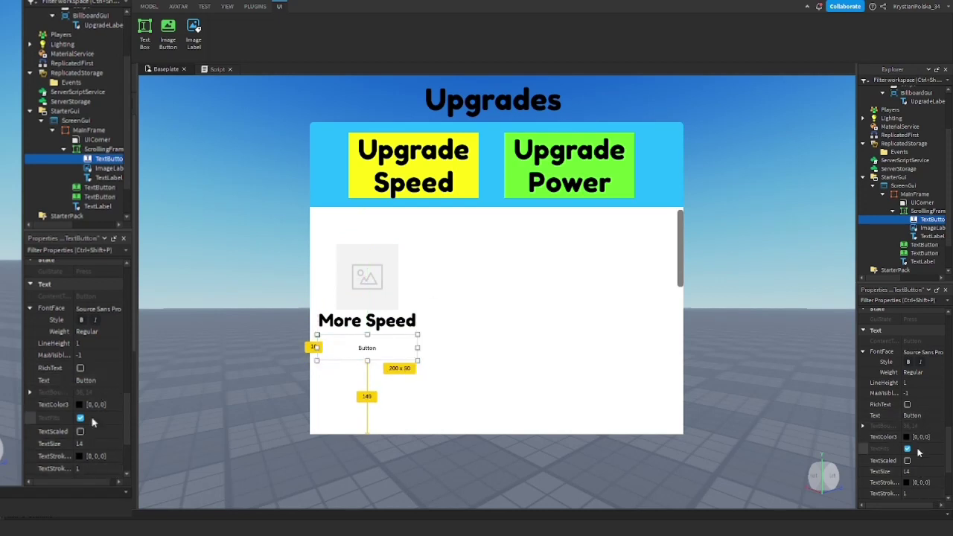
Step: Set the background color of the button under More Speed to bright green (52, 255, 16)
{"action": "scroll", "coordinate": [93, 390], "scroll_direction": "up", "scroll_amount": 3}
{"action": "scroll", "coordinate": [86, 403], "scroll_direction": "up", "scroll_amount": 10}
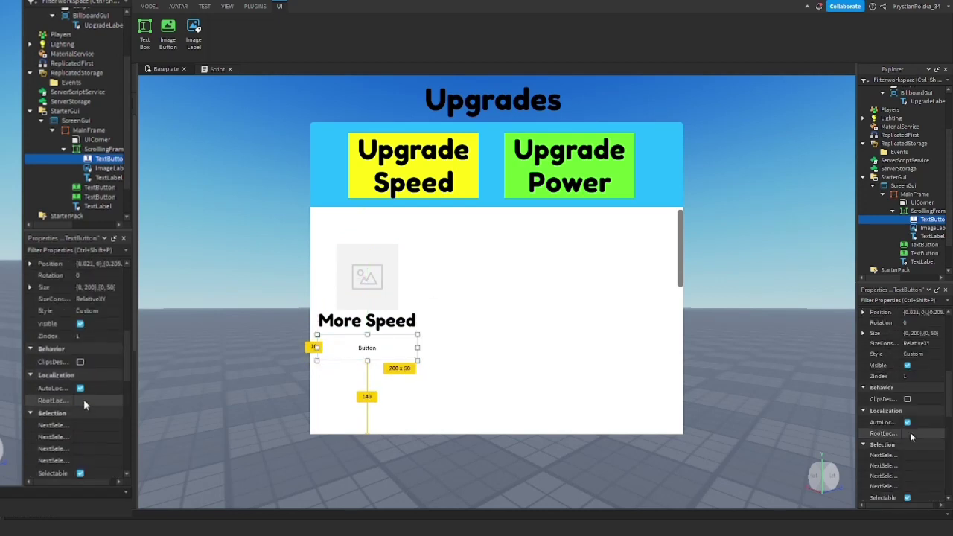
{"action": "left_click", "coordinate": [79, 401]}
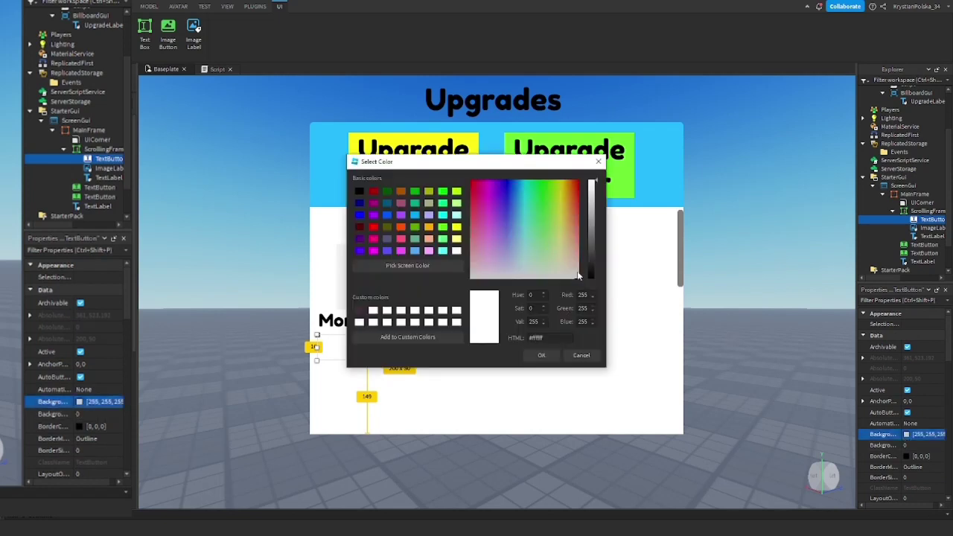
{"action": "left_click", "coordinate": [546, 188]}
{"action": "left_click", "coordinate": [542, 355]}
Step: Turn on TextScaled for the green button under More Speed and set its text to "Purchase"
{"action": "scroll", "coordinate": [90, 367], "scroll_direction": "down", "scroll_amount": 10}
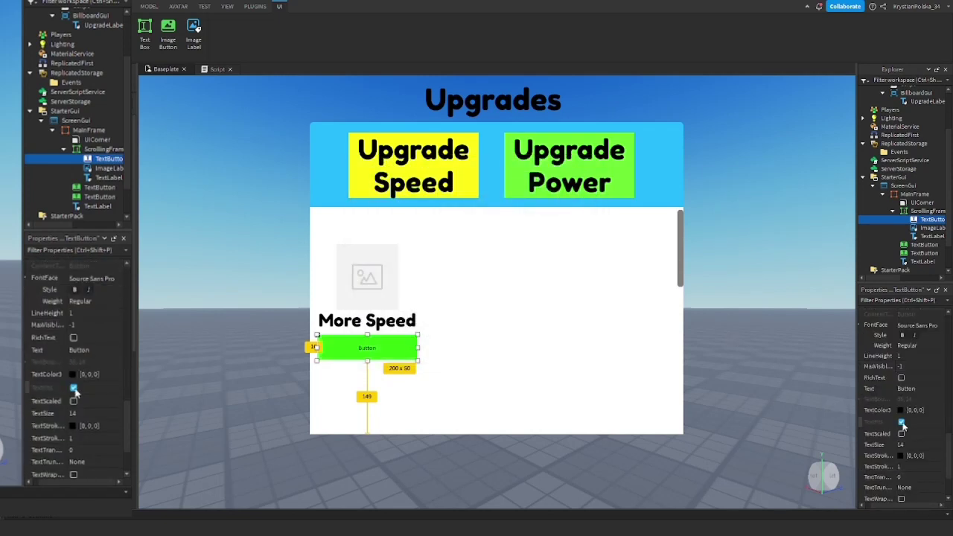
{"action": "left_click", "coordinate": [73, 401]}
{"action": "left_click", "coordinate": [93, 351]}
{"action": "key", "text": "BackSpace"}
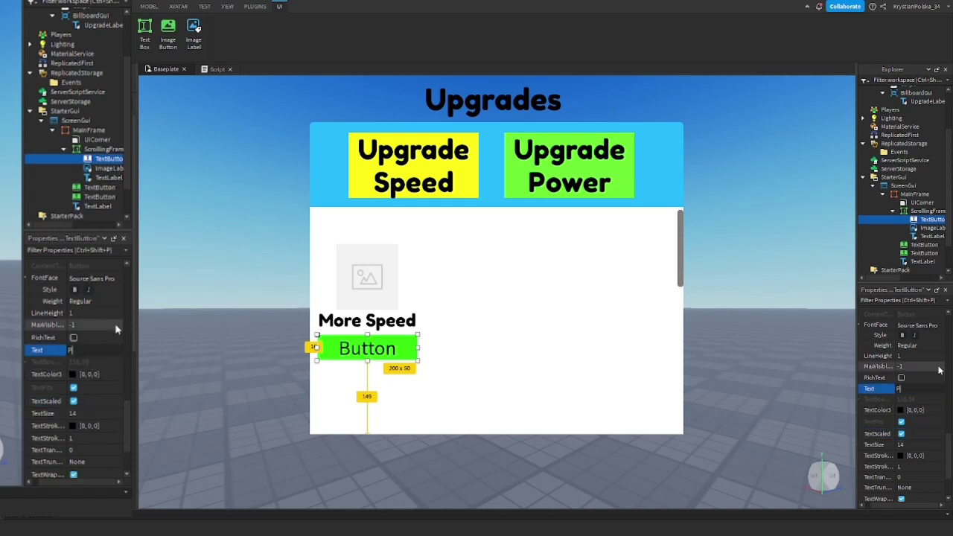
{"action": "type", "text": "Purchase"}
{"action": "key", "text": "Return"}
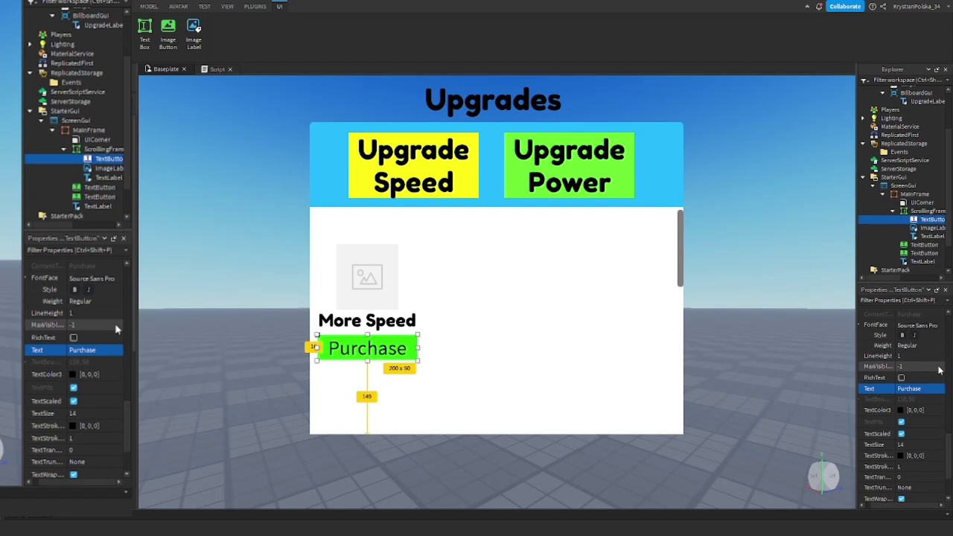
Step: Set the Purchase button's font to Fredoka One and add a UICorner to the button
{"action": "left_click", "coordinate": [917, 326]}
{"action": "left_click", "coordinate": [916, 406]}
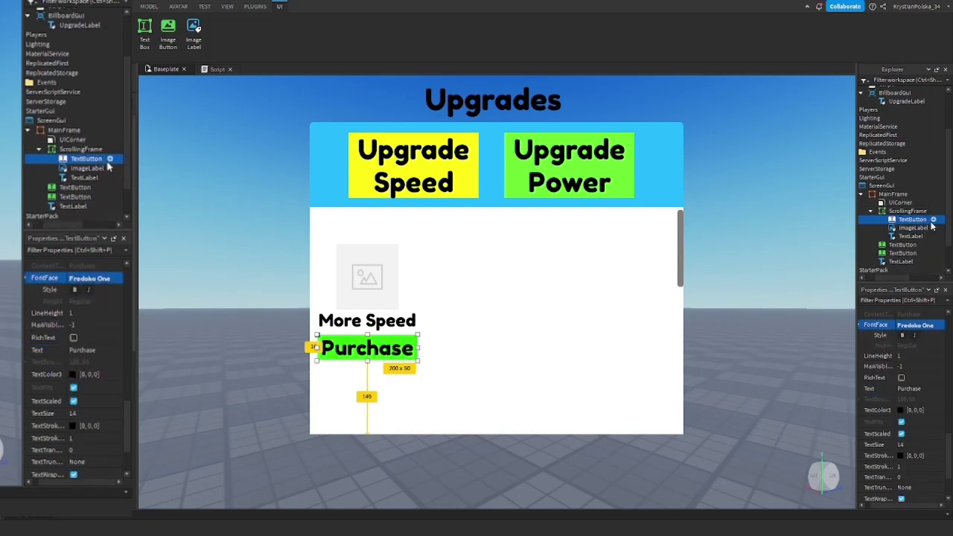
{"action": "left_click", "coordinate": [937, 220]}
{"action": "type", "text": "ui"}
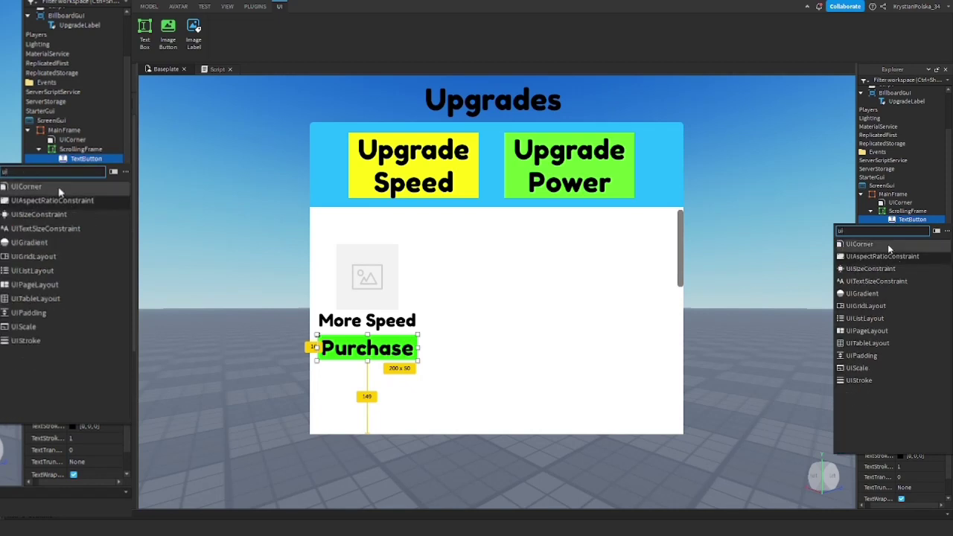
{"action": "left_click", "coordinate": [887, 245]}
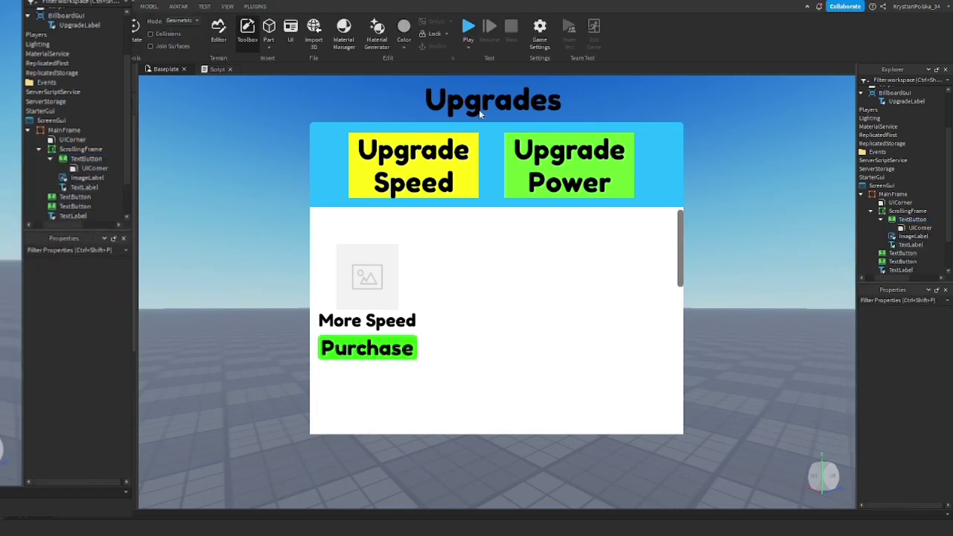
Step: Add a UICorner to both the Upgrade Speed and Upgrade Power buttons
{"action": "left_click", "coordinate": [924, 219]}
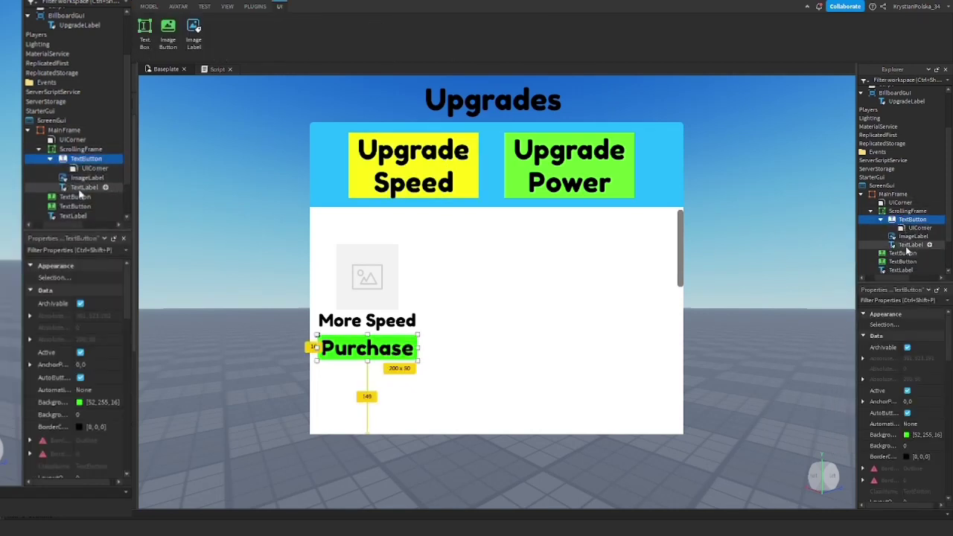
{"action": "left_click", "coordinate": [931, 254]}
{"action": "left_click", "coordinate": [924, 254]}
{"action": "type", "text": "ui"}
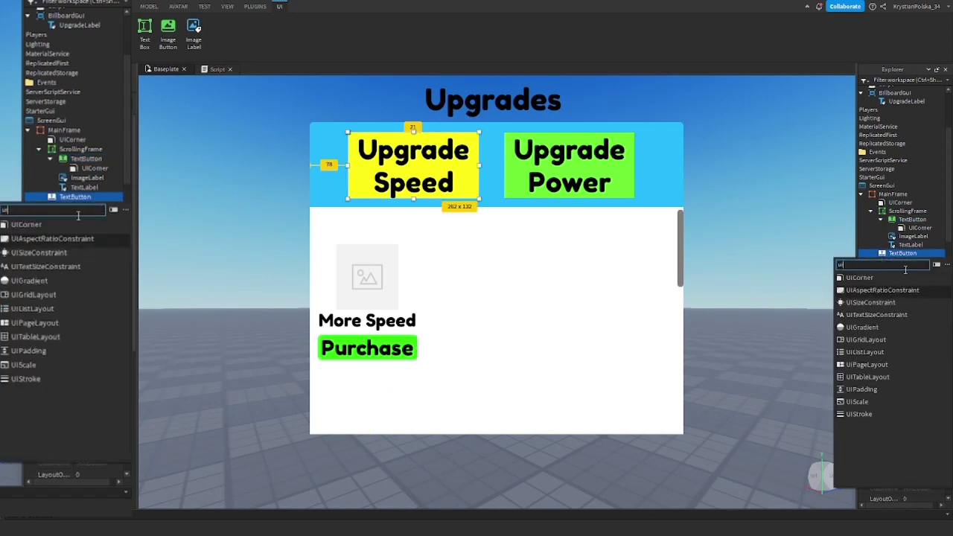
{"action": "left_click", "coordinate": [900, 275]}
{"action": "left_click", "coordinate": [903, 270]}
{"action": "left_click", "coordinate": [923, 270]}
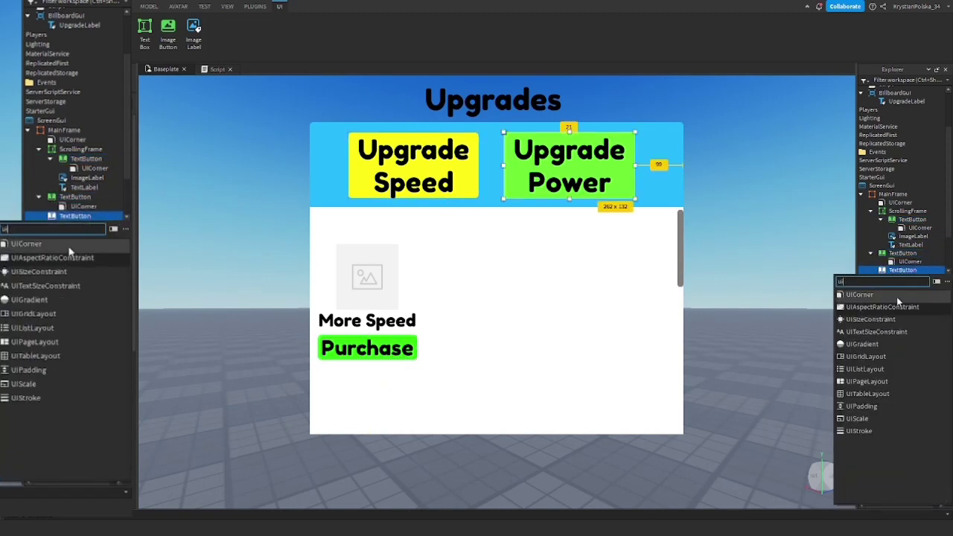
{"action": "left_click", "coordinate": [879, 278]}
{"action": "left_click", "coordinate": [808, 221]}
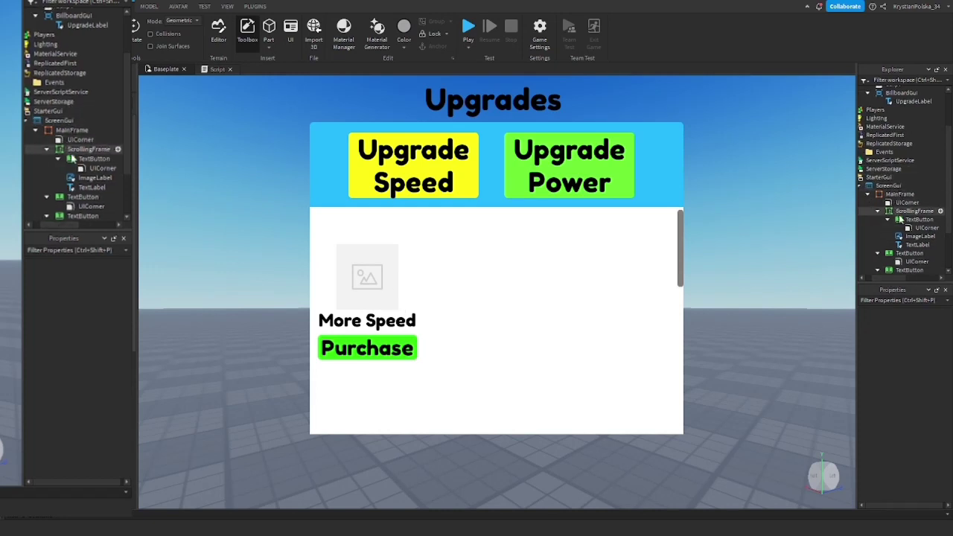
Step: Insert a Frame into the ScrollingFrame, enlarge it to about 268 x 212 and place it beside the More Speed item
{"action": "left_click", "coordinate": [82, 150]}
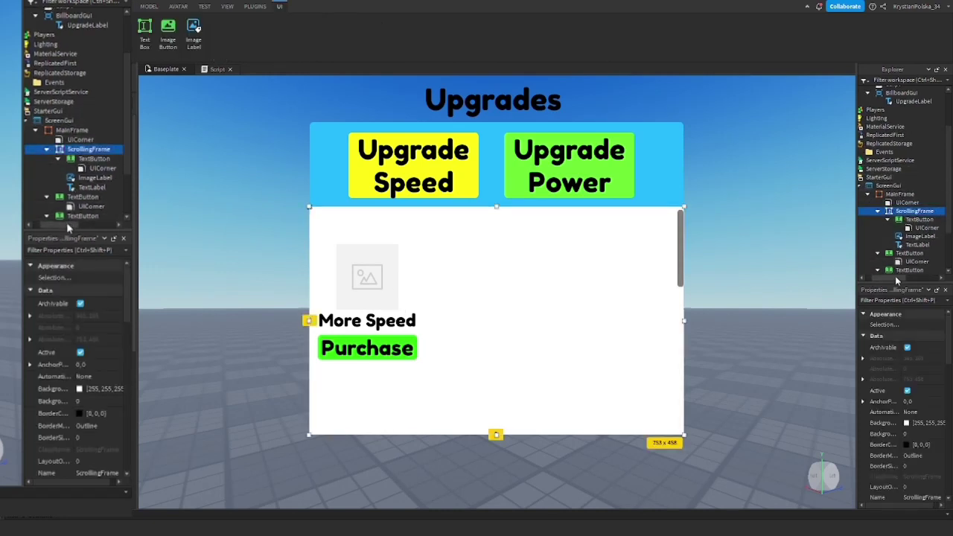
{"action": "scroll", "coordinate": [73, 216], "scroll_direction": "down", "scroll_amount": 3}
{"action": "left_click_drag", "start_coordinate": [72, 221], "coordinate": [86, 222]}
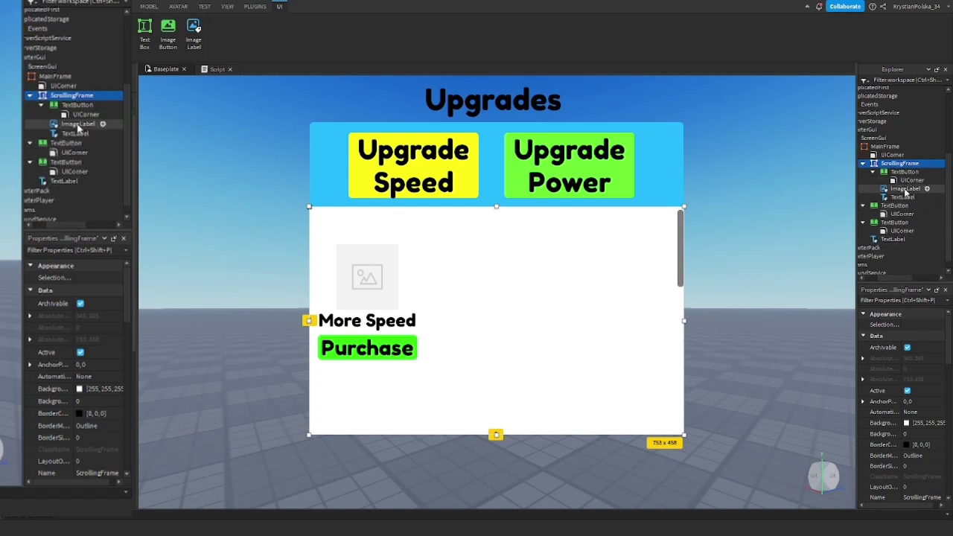
{"action": "left_click", "coordinate": [102, 97]}
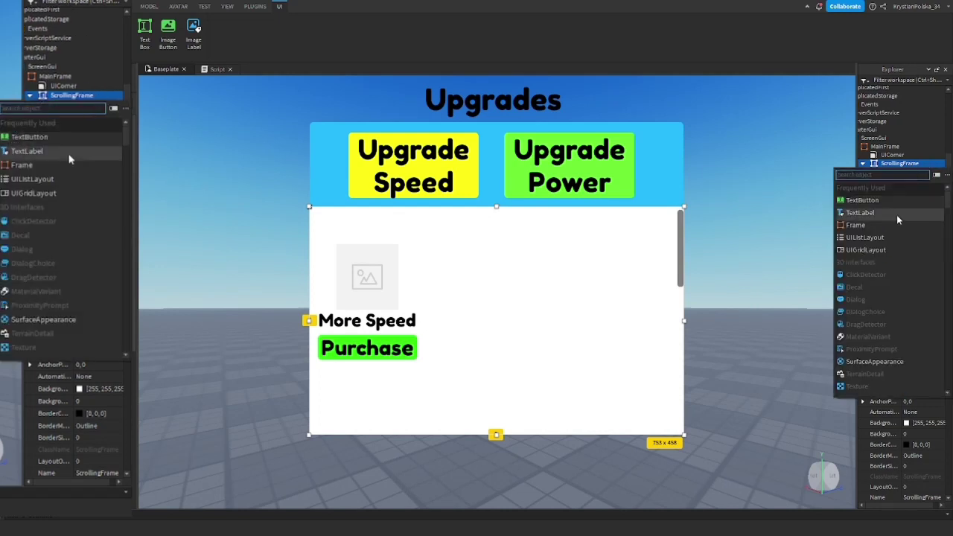
{"action": "left_click", "coordinate": [59, 170]}
{"action": "left_click", "coordinate": [896, 172]}
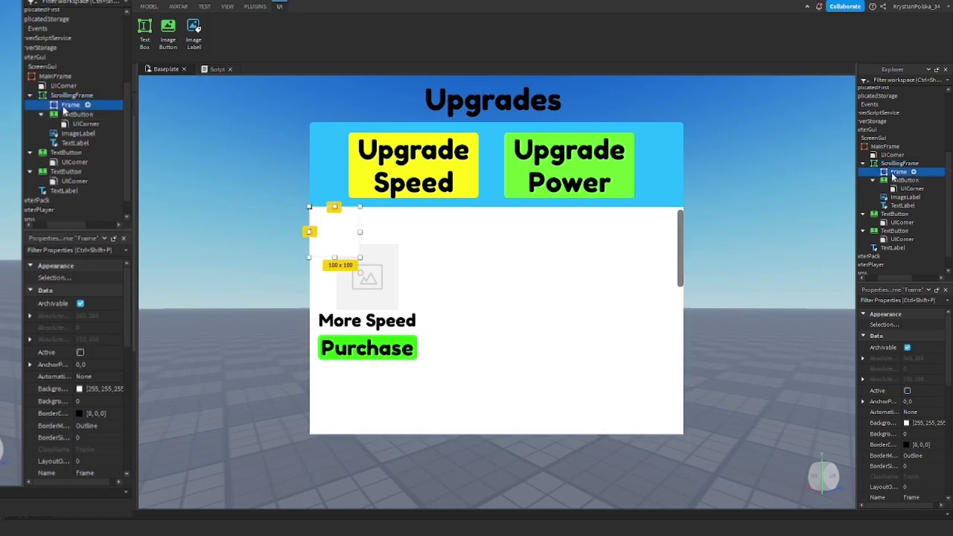
{"action": "left_click_drag", "start_coordinate": [317, 254], "coordinate": [503, 251]}
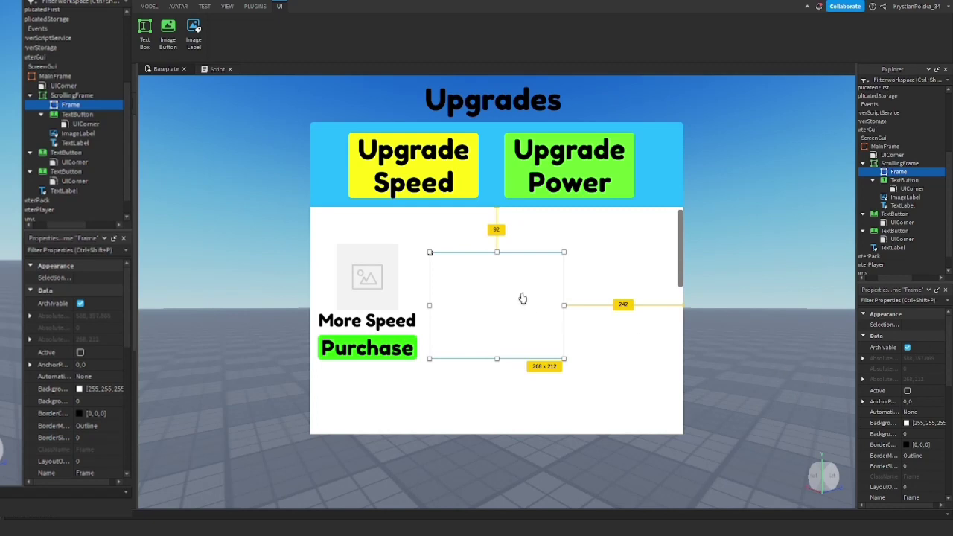
Step: Rename the new Frame inside the ScrollingFrame to InfoFrame
{"action": "scroll", "coordinate": [935, 410], "scroll_direction": "down", "scroll_amount": 5}
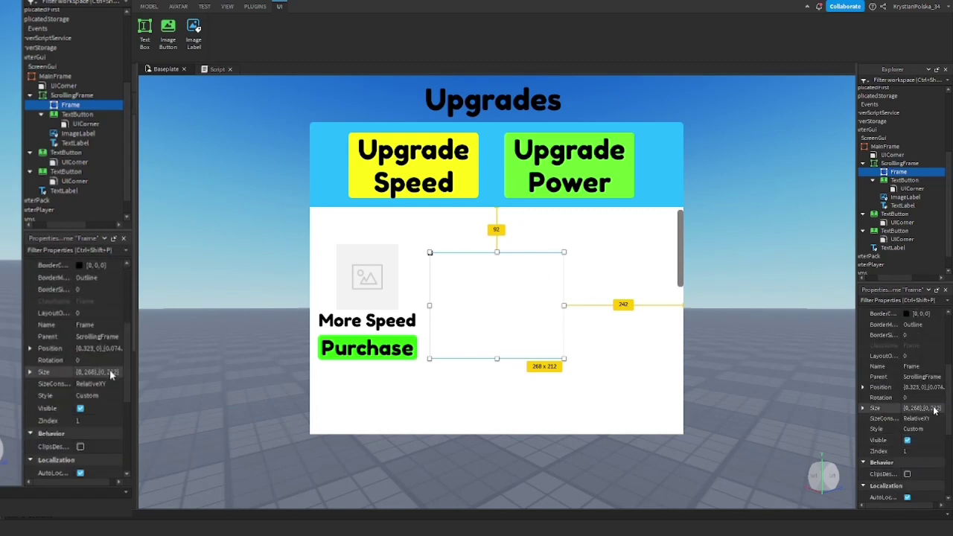
{"action": "left_click", "coordinate": [931, 367]}
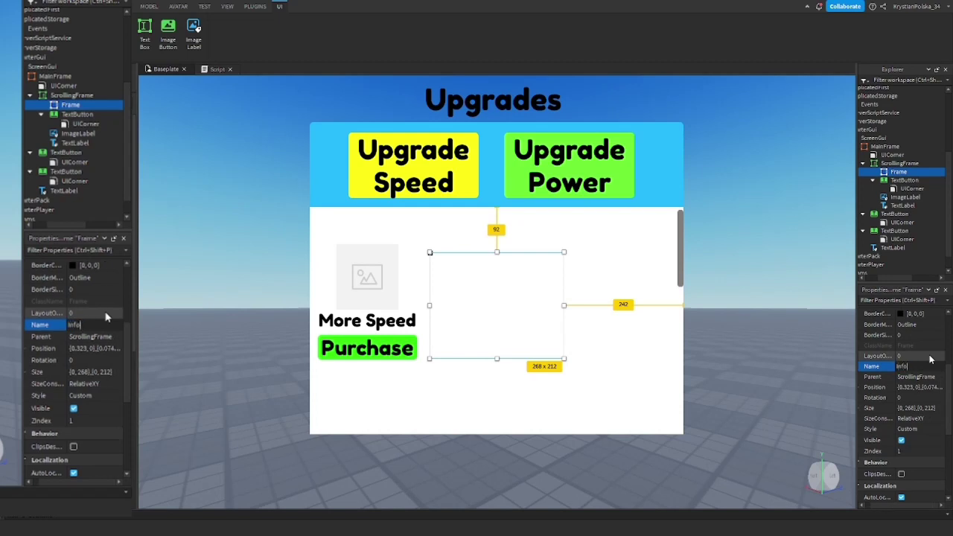
{"action": "type", "text": "InfoFrame"}
{"action": "key", "text": "Return"}
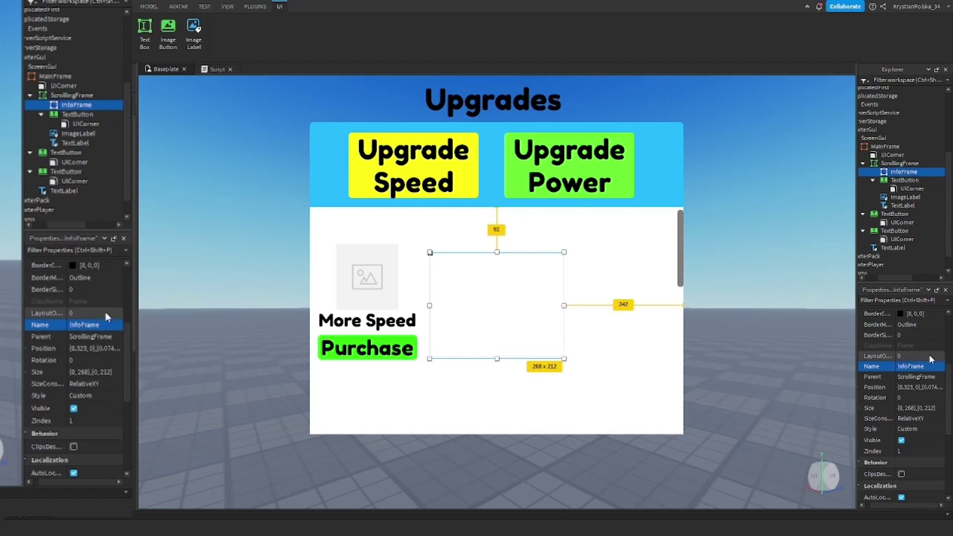
{"action": "left_click", "coordinate": [905, 180]}
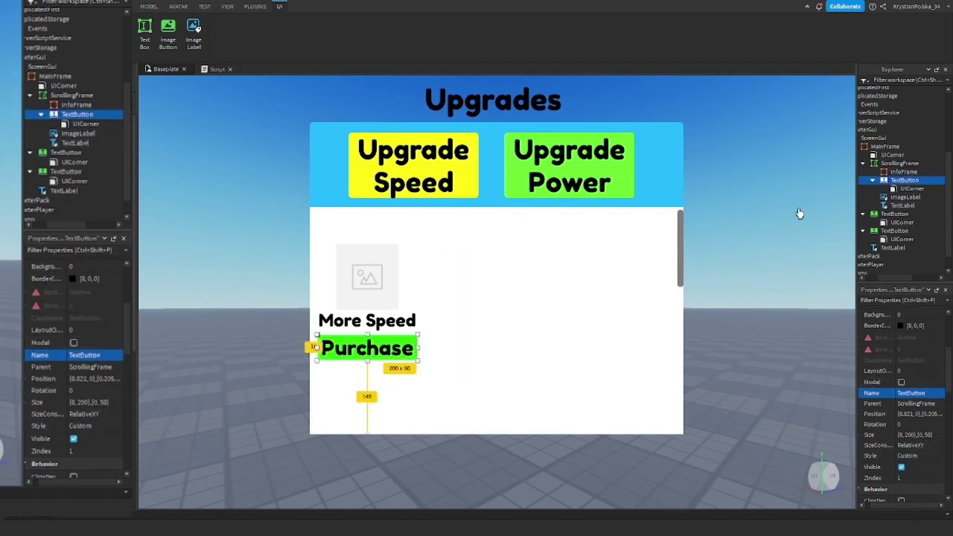
{"action": "left_click", "coordinate": [904, 172]}
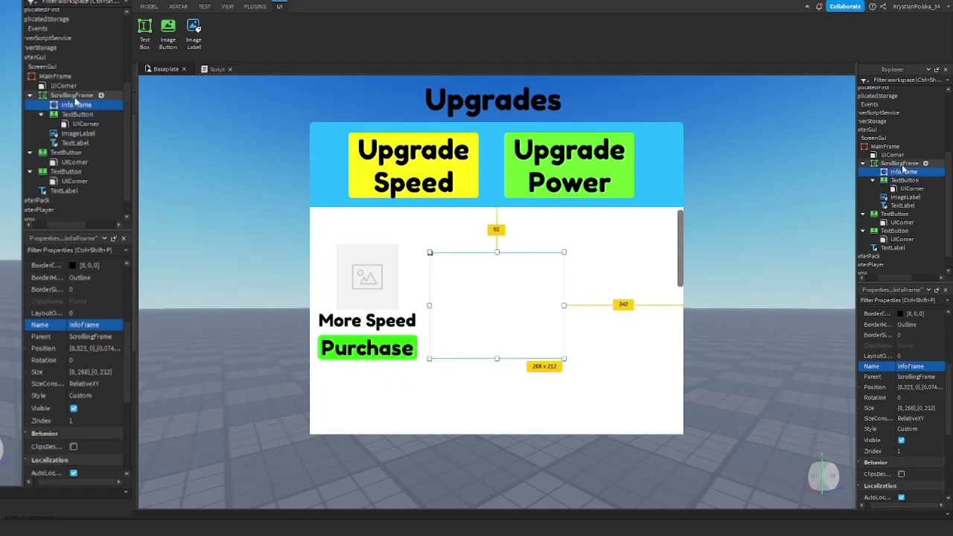
Step: Insert a TextButton into MainFrame, place it just outside the frame's upper-right corner and resize it to about 128 x 87
{"action": "left_click", "coordinate": [890, 147]}
{"action": "left_click", "coordinate": [911, 147]}
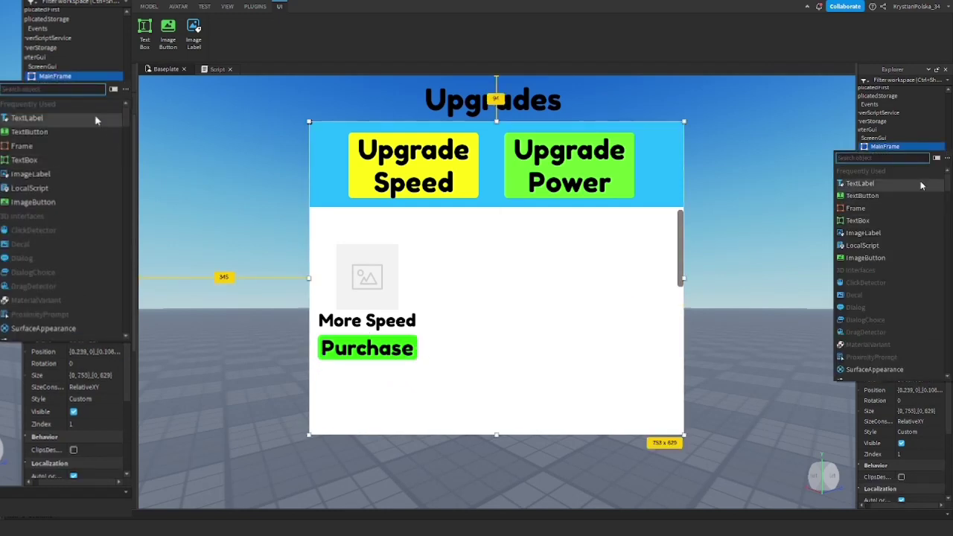
{"action": "left_click", "coordinate": [870, 195]}
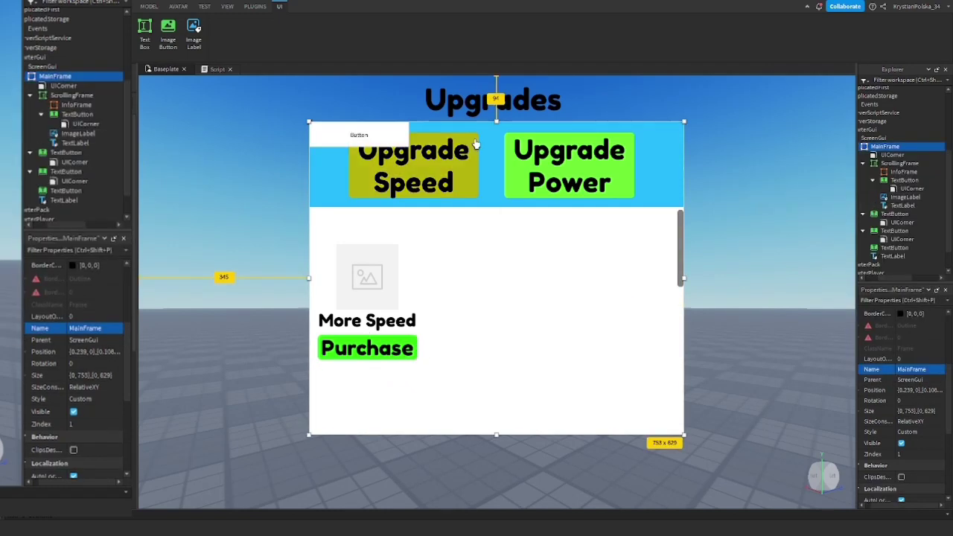
{"action": "left_click_drag", "start_coordinate": [387, 142], "coordinate": [745, 172]}
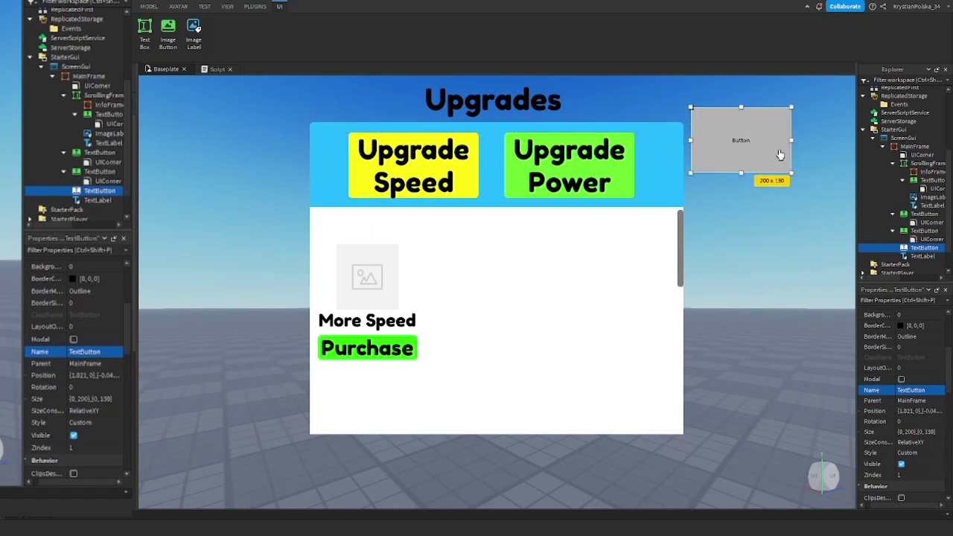
{"action": "left_click_drag", "start_coordinate": [792, 140], "coordinate": [757, 140]}
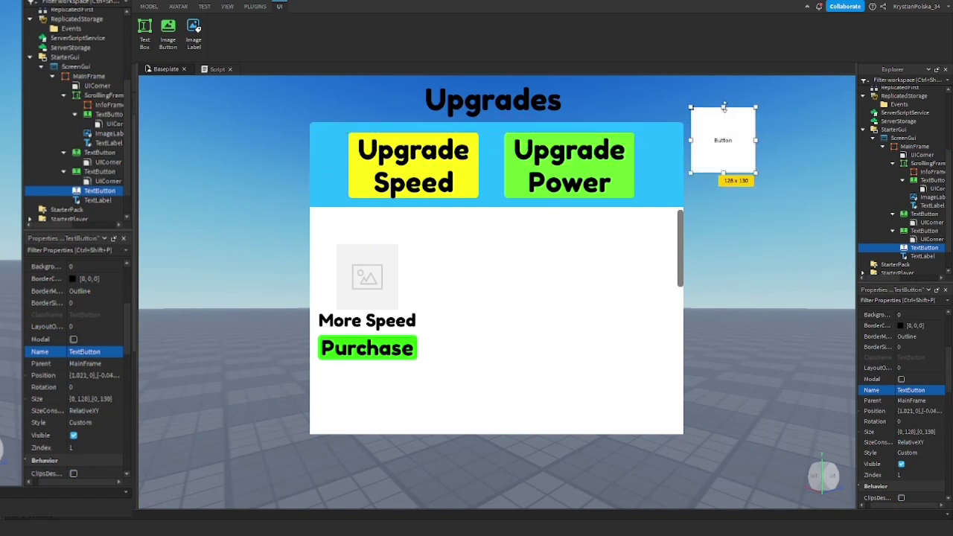
{"action": "left_click_drag", "start_coordinate": [724, 107], "coordinate": [725, 145]}
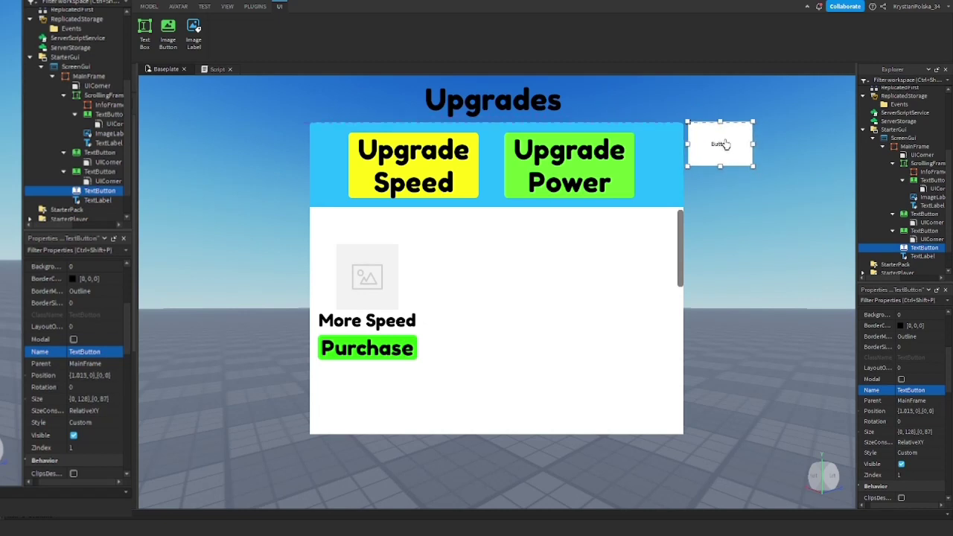
Step: Set the new button's background color to red (255, 0, 4) and shrink the button to about 72 x 68
{"action": "scroll", "coordinate": [905, 402], "scroll_direction": "up", "scroll_amount": 5}
{"action": "left_click", "coordinate": [901, 435]}
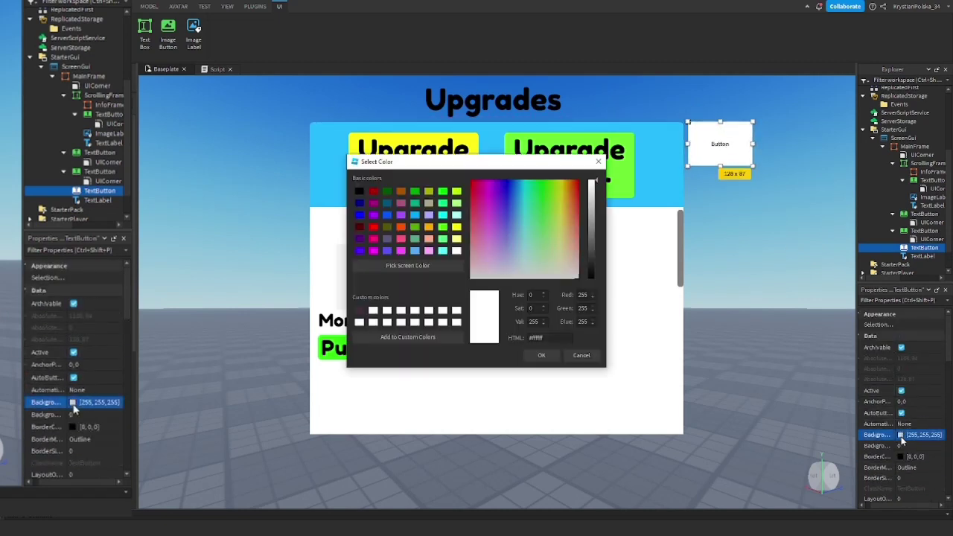
{"action": "left_click_drag", "start_coordinate": [542, 237], "coordinate": [449, 171]}
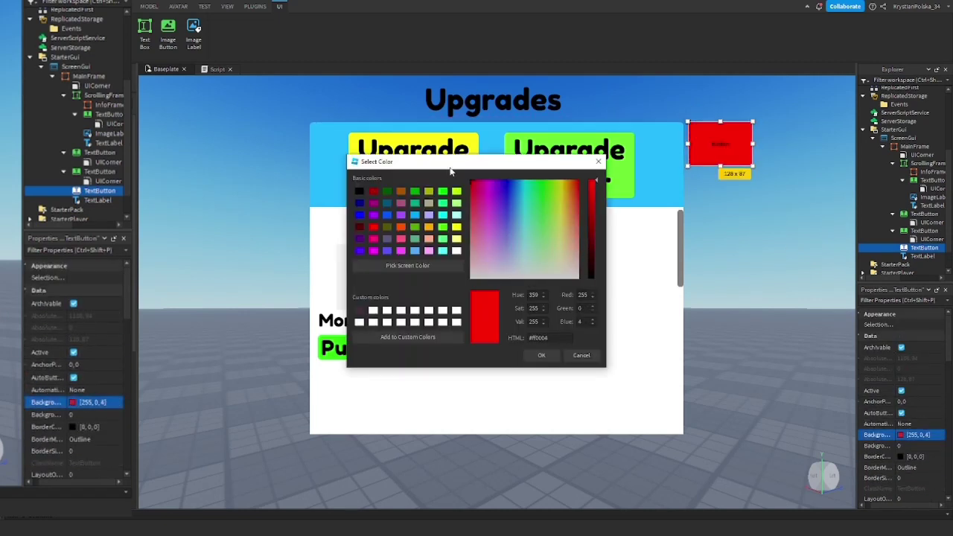
{"action": "left_click", "coordinate": [542, 355]}
{"action": "left_click_drag", "start_coordinate": [752, 173], "coordinate": [726, 157]}
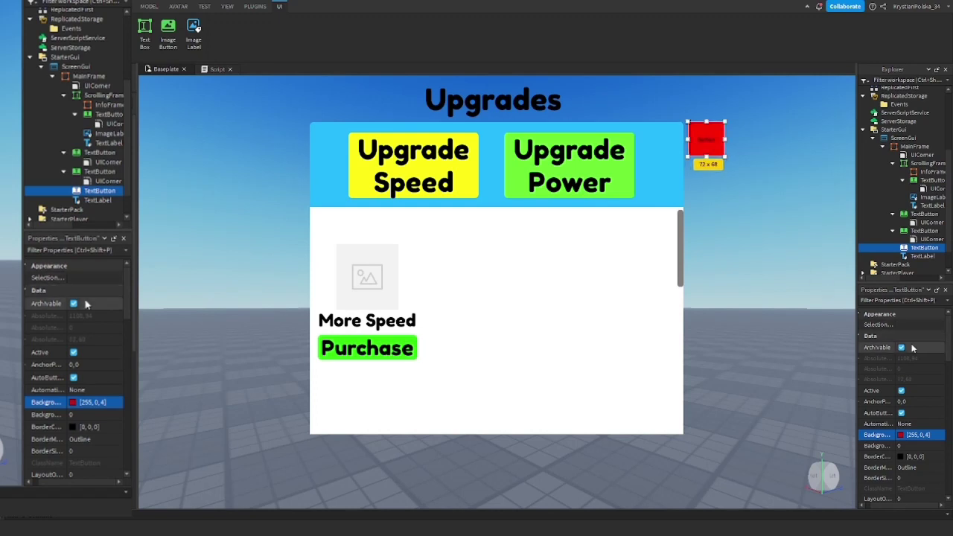
Step: Set the red button's font to Fredoka One, turn on TextScaled and set its text to "X"
{"action": "scroll", "coordinate": [921, 389], "scroll_direction": "down", "scroll_amount": 2}
{"action": "scroll", "coordinate": [922, 391], "scroll_direction": "down", "scroll_amount": 8}
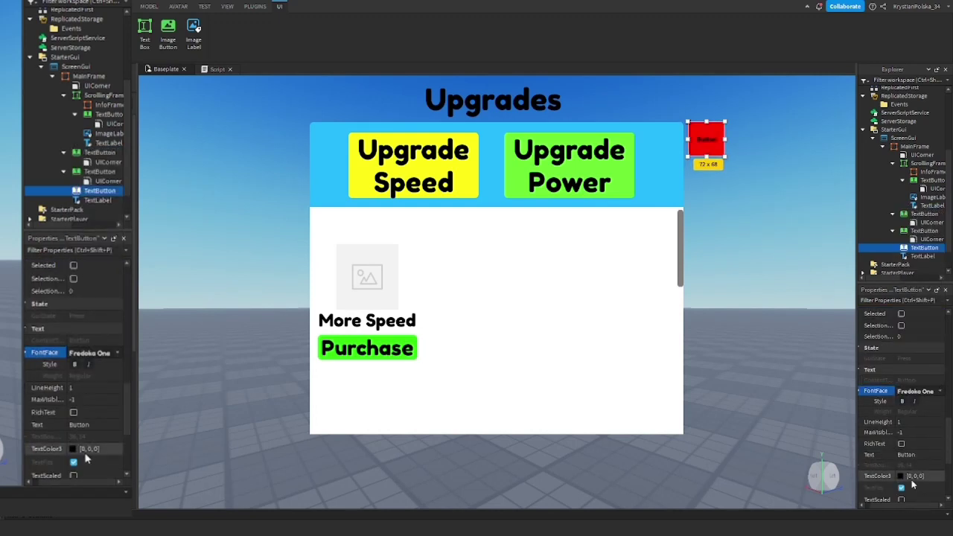
{"action": "scroll", "coordinate": [913, 439], "scroll_direction": "down", "scroll_amount": 4}
{"action": "left_click", "coordinate": [901, 401]}
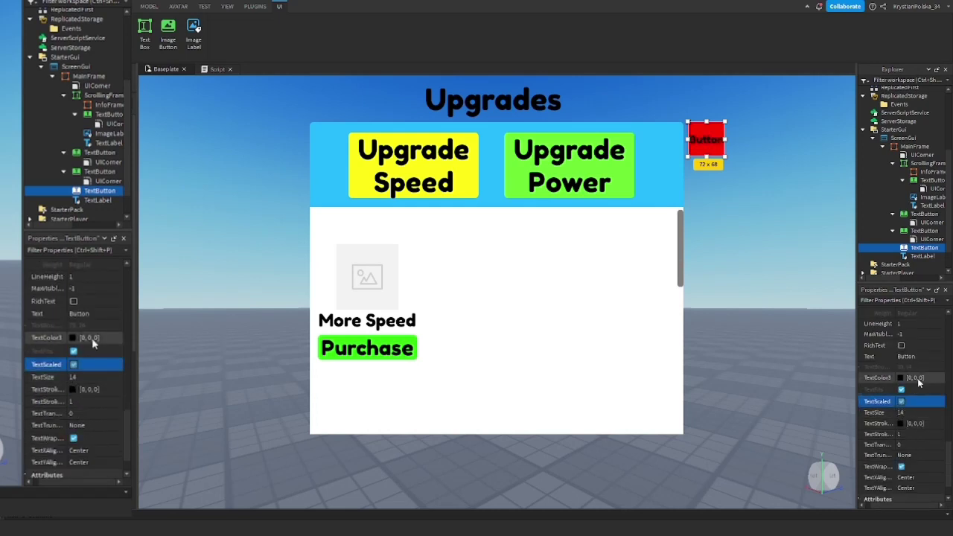
{"action": "left_click", "coordinate": [943, 356]}
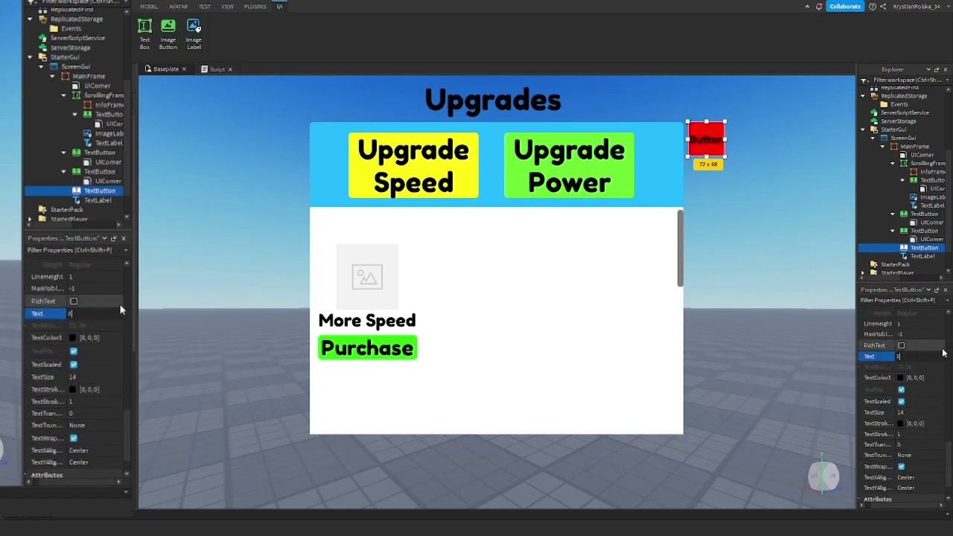
{"action": "type", "text": "X"}
{"action": "key", "text": "Return"}
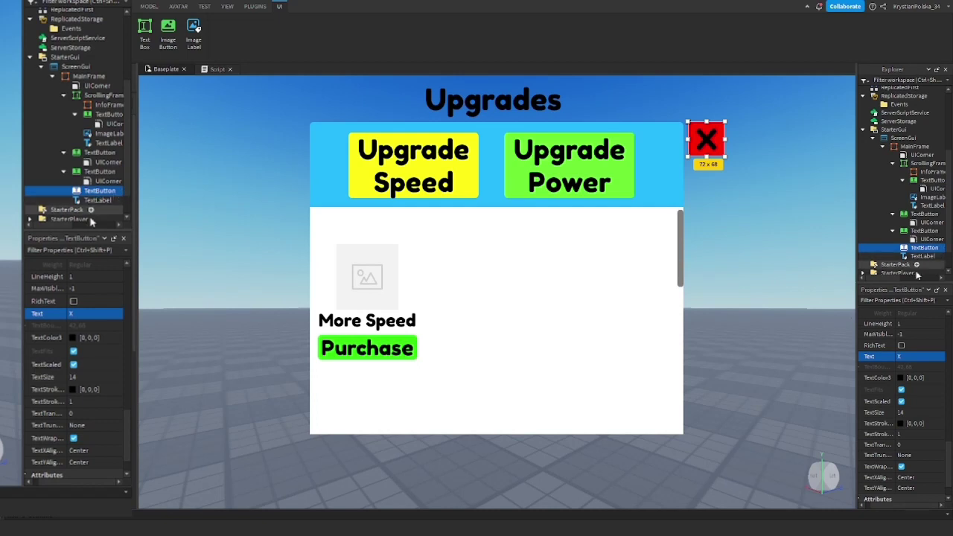
Step: Add a UICorner and a LocalScript to the red X button, and clear the script's default code
{"action": "left_click_drag", "start_coordinate": [893, 277], "coordinate": [915, 277]}
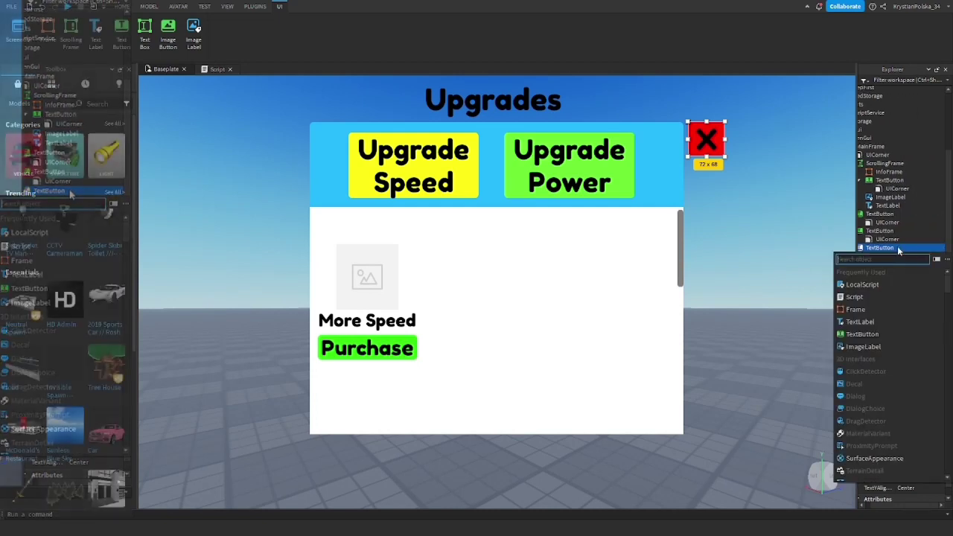
{"action": "left_click", "coordinate": [767, 212]}
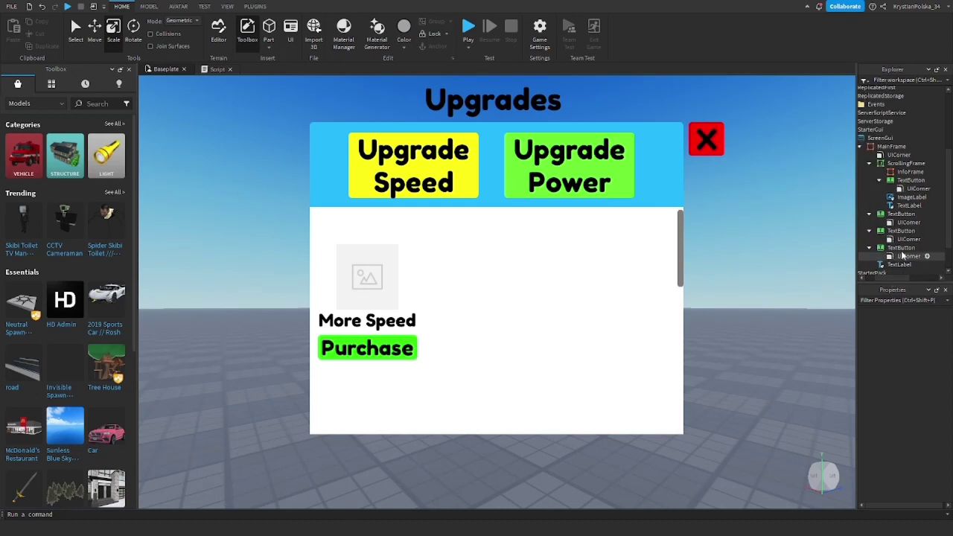
{"action": "left_click", "coordinate": [899, 213]}
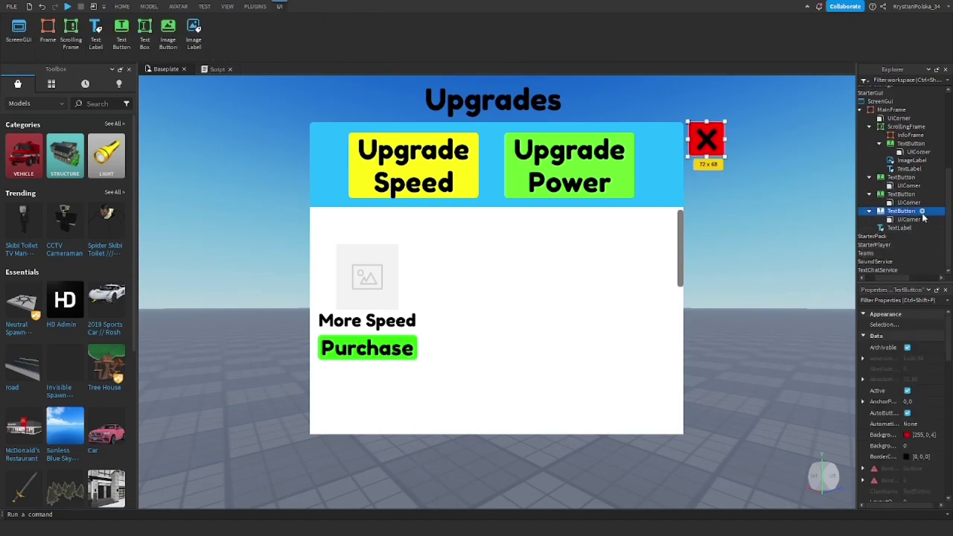
{"action": "left_click", "coordinate": [923, 214]}
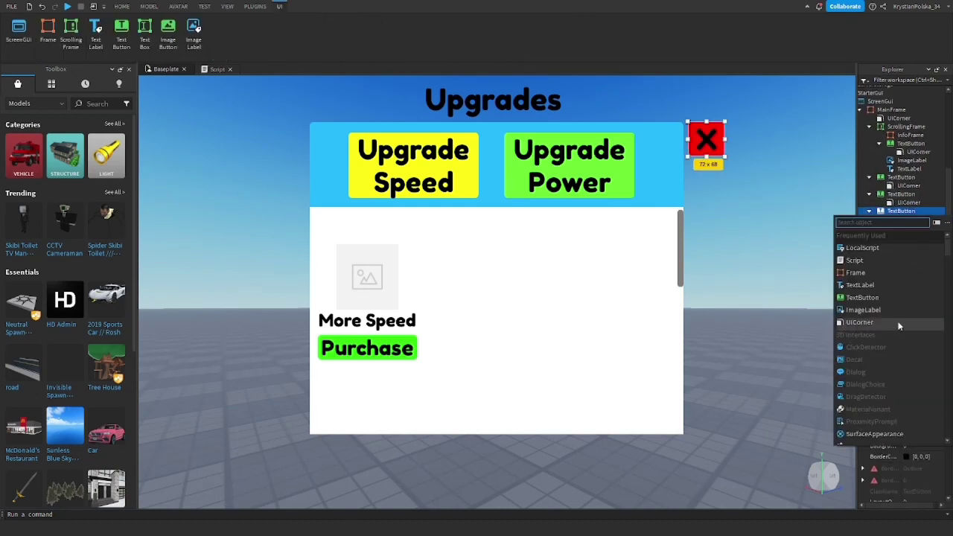
{"action": "left_click", "coordinate": [884, 253]}
{"action": "left_click_drag", "start_coordinate": [318, 85], "coordinate": [173, 77]}
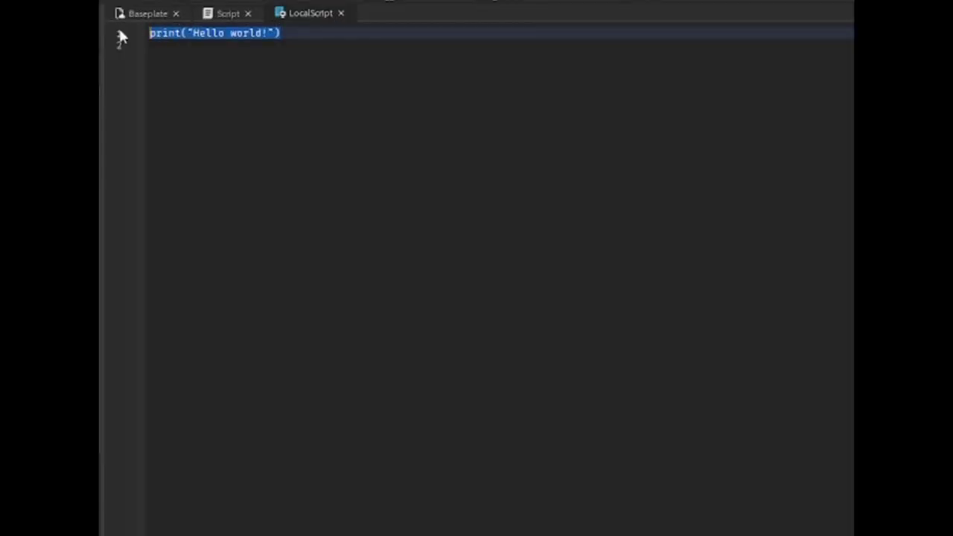
{"action": "key", "text": "BackSpace"}
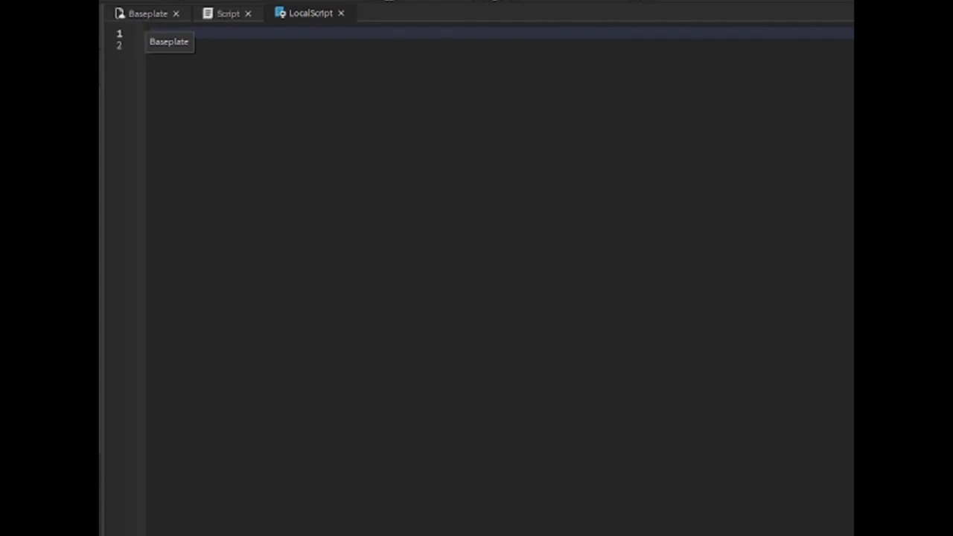
Step: Write a script.Parent.MouseButton1Up:Connect(function() ... end) handler in the X button's LocalScript
{"action": "type", "text": "s"}
{"action": "key", "text": "Tab"}
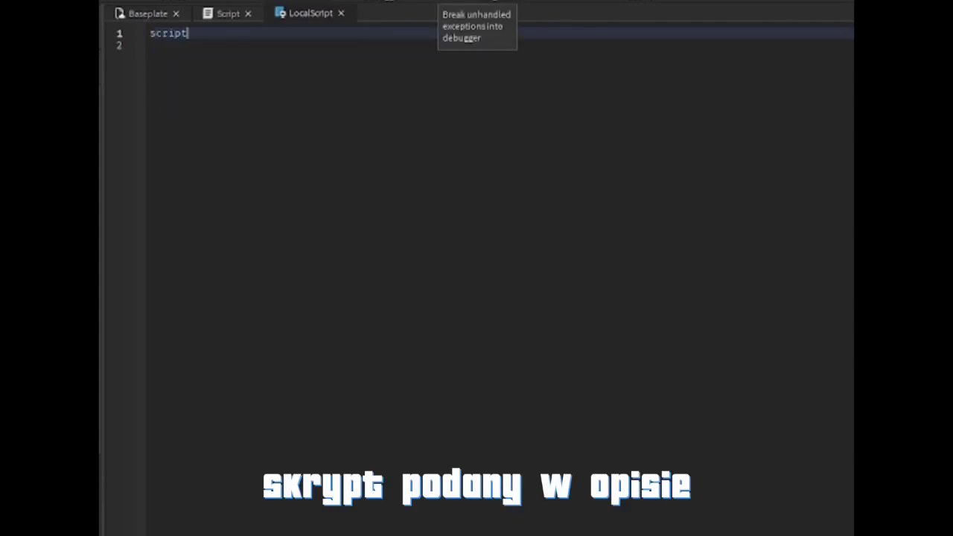
{"action": "type", "text": ".Parent.M"}
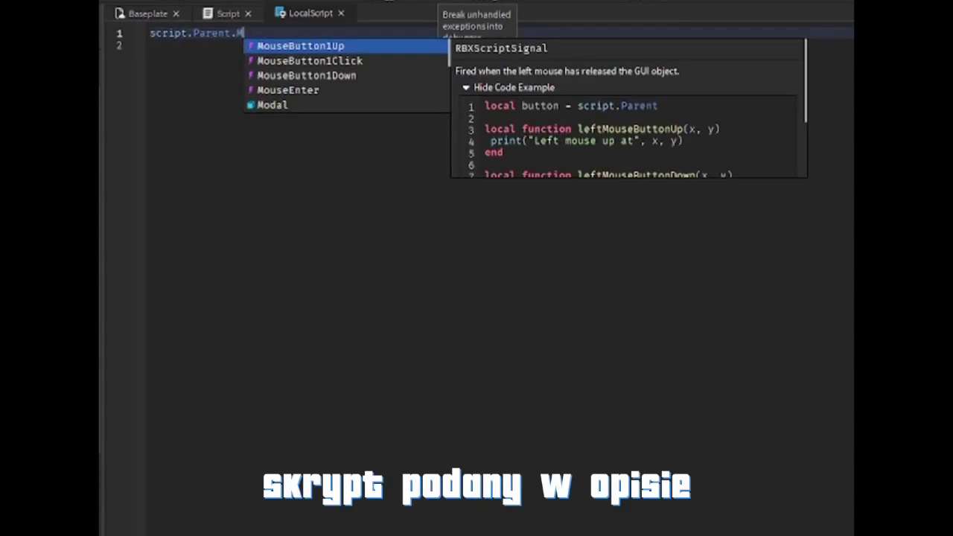
{"action": "key", "text": "Tab"}
{"action": "type", "text": ":"}
{"action": "key", "text": "Tab"}
{"action": "type", "text": "(function"}
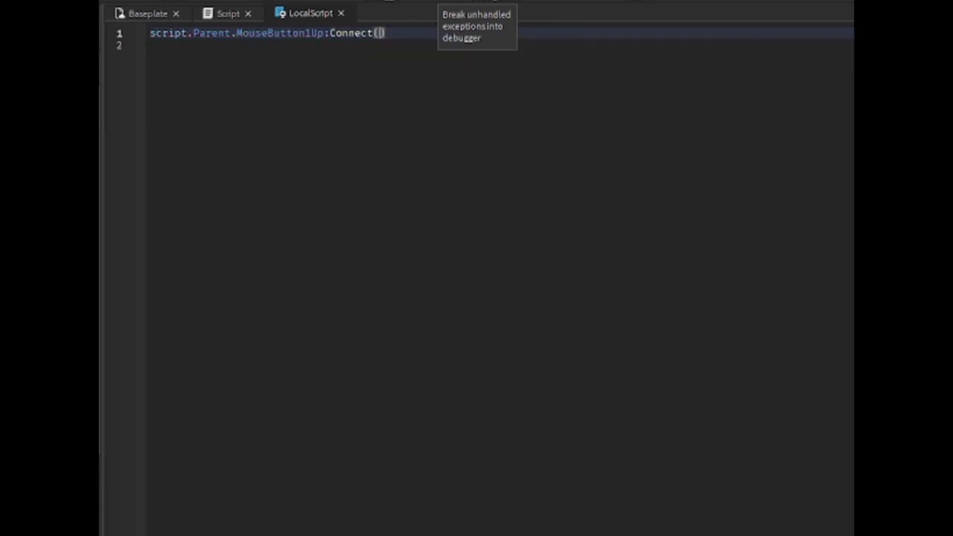
{"action": "key", "text": "Return"}
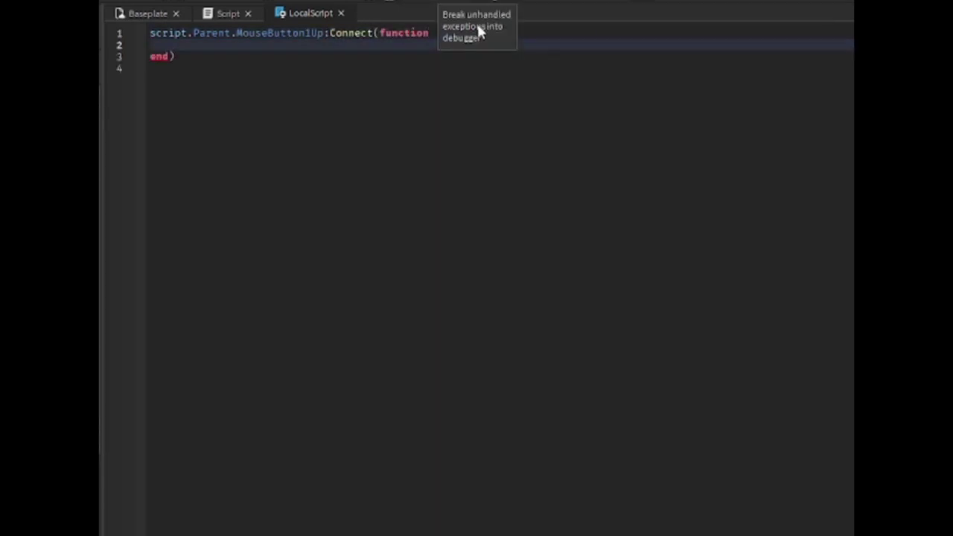
{"action": "left_click", "coordinate": [449, 33]}
{"action": "type", "text": "("}
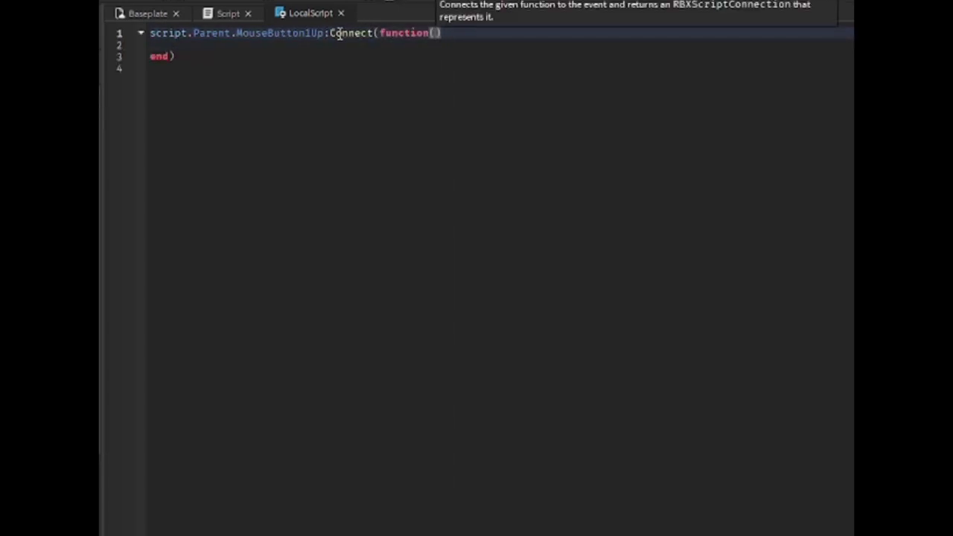
{"action": "double_click", "coordinate": [301, 34]}
Step: Add script.Parent.Parent.Parent.MainFrame.Visible = false inside the handler and return to the Baseplate view
{"action": "left_click", "coordinate": [281, 42]}
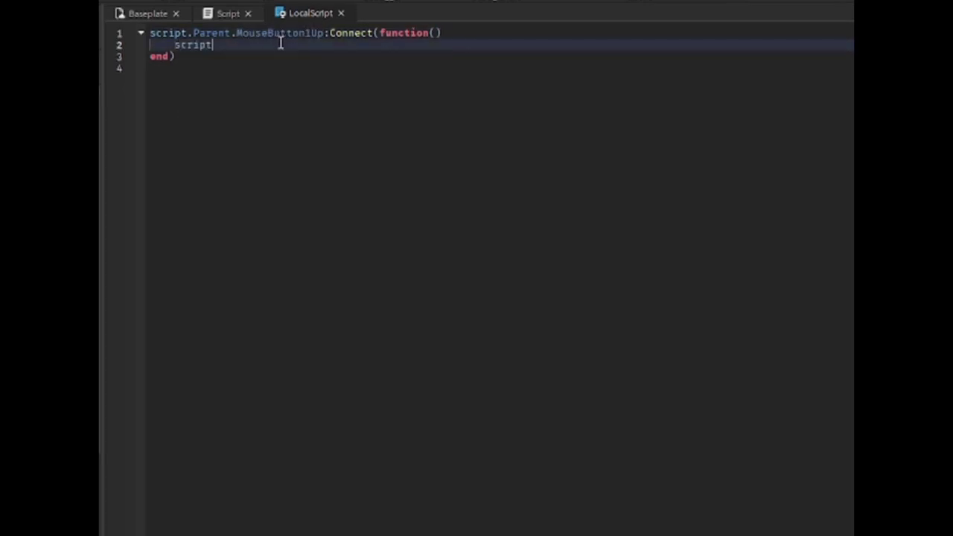
{"action": "type", "text": "script.Parent.Parent."}
{"action": "type", "text": "Man"}
{"action": "type", "text": "Parent.M"}
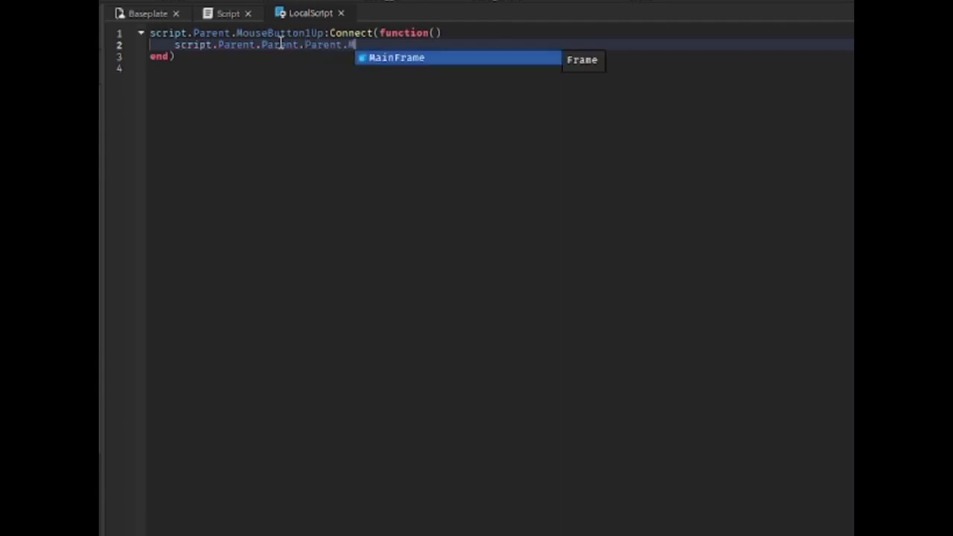
{"action": "key", "text": "Tab"}
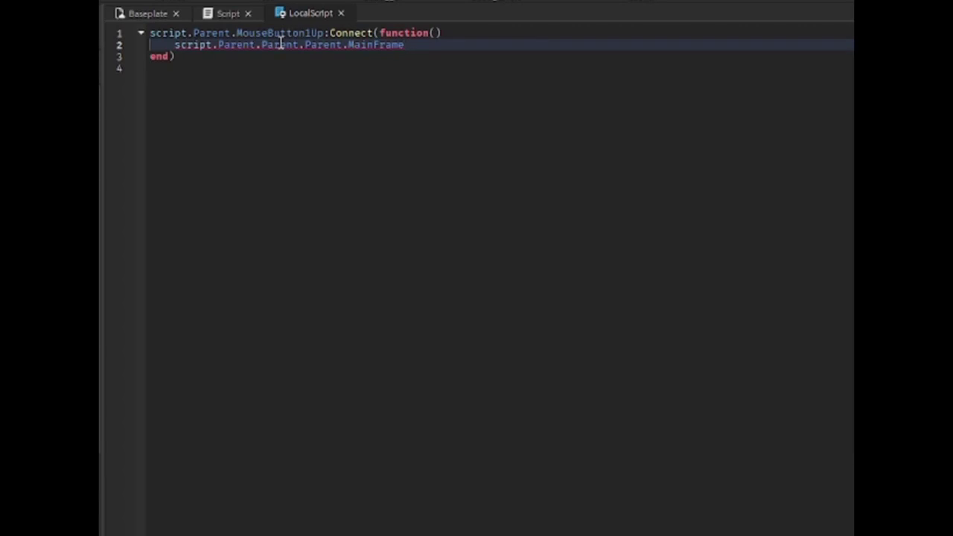
{"action": "type", "text": ".V"}
{"action": "key", "text": "Tab"}
{"action": "type", "text": "= false"}
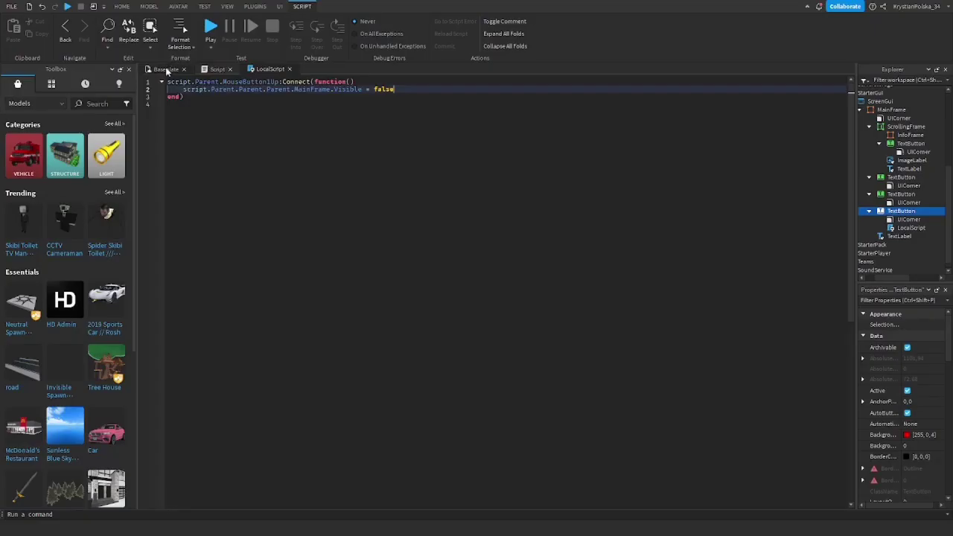
{"action": "left_click", "coordinate": [149, 19]}
{"action": "left_click", "coordinate": [284, 108]}
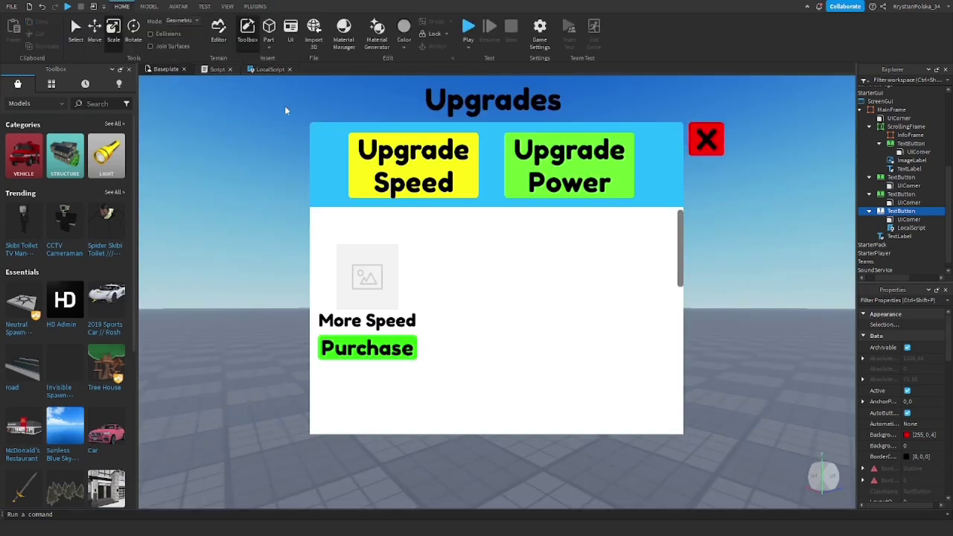
{"action": "right_click_drag", "start_coordinate": [791, 304], "coordinate": [787, 290]}
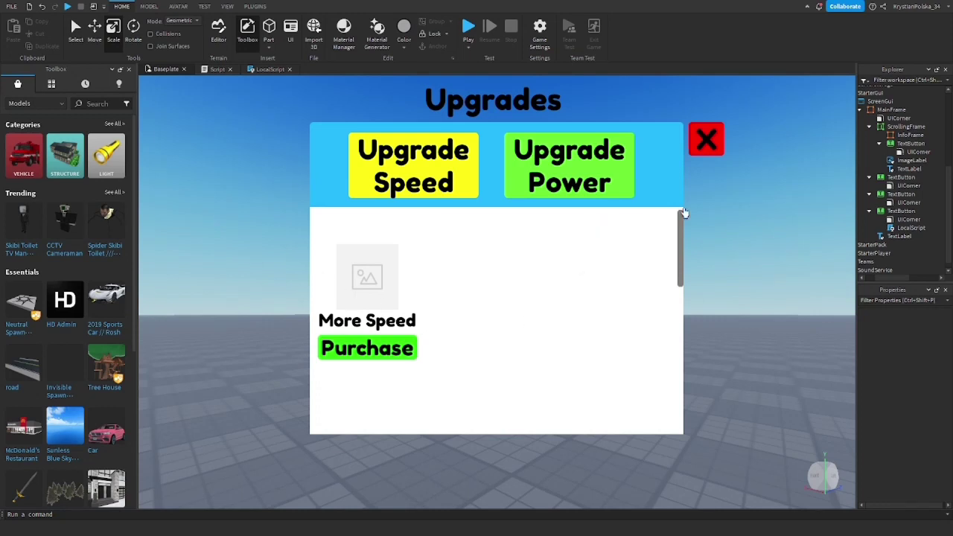
{"action": "right_click_drag", "start_coordinate": [731, 203], "coordinate": [731, 202]}
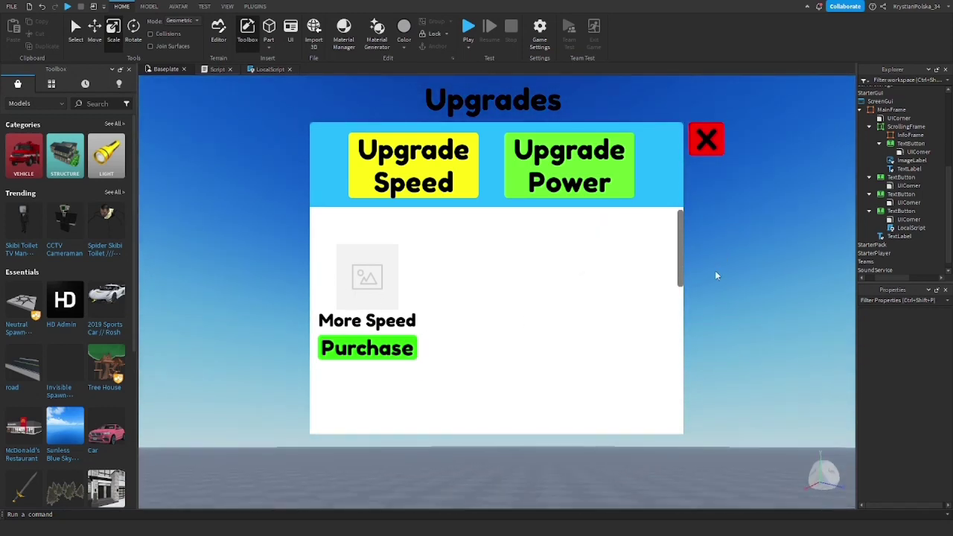